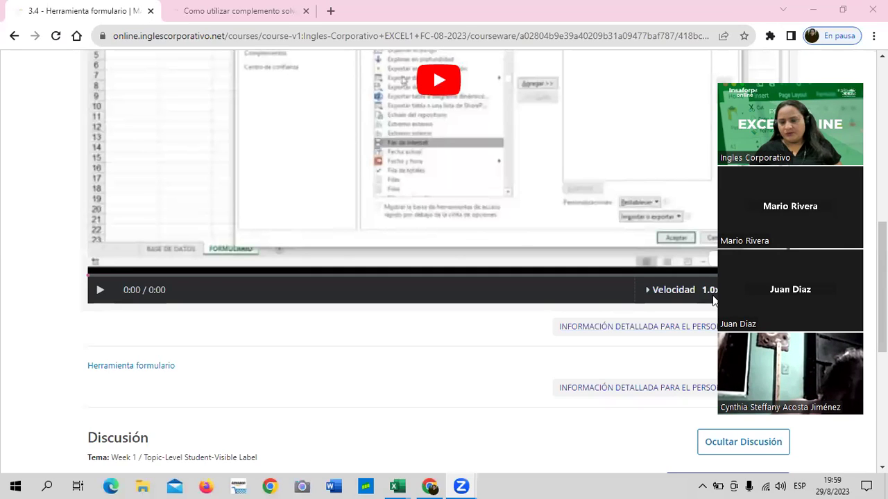
- Switch between the Inglés Corporativo course tabs and return to the form tool lesson
left_click(605, 331)
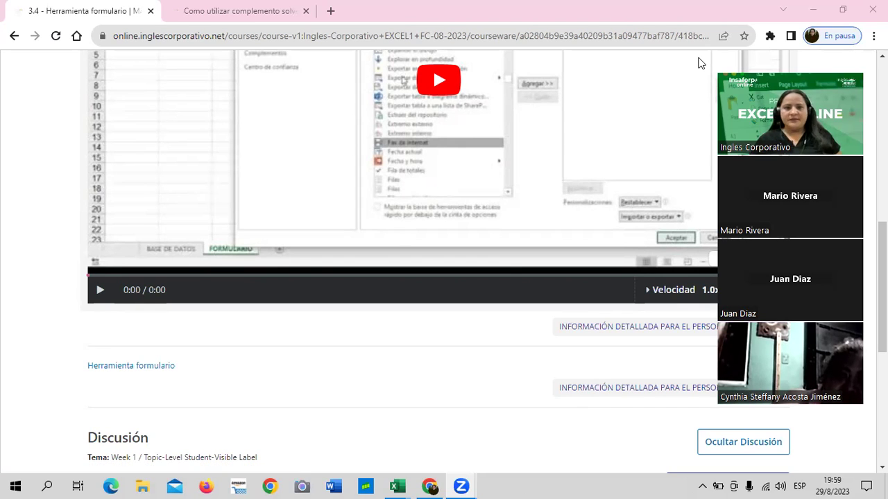
scroll(572, 285, "up", 3)
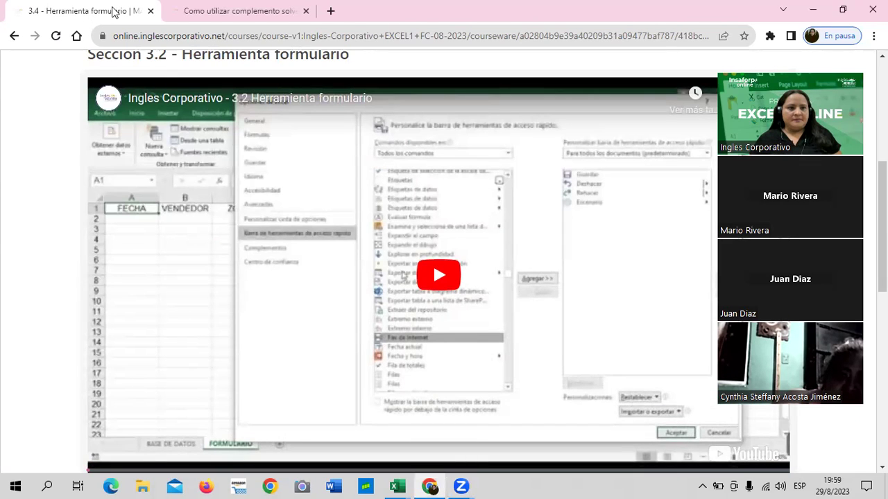
left_click(162, 12)
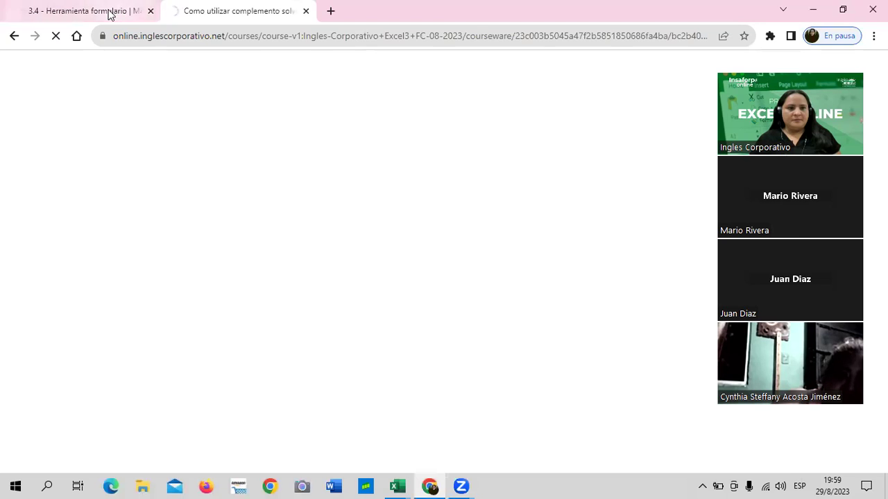
left_click(107, 11)
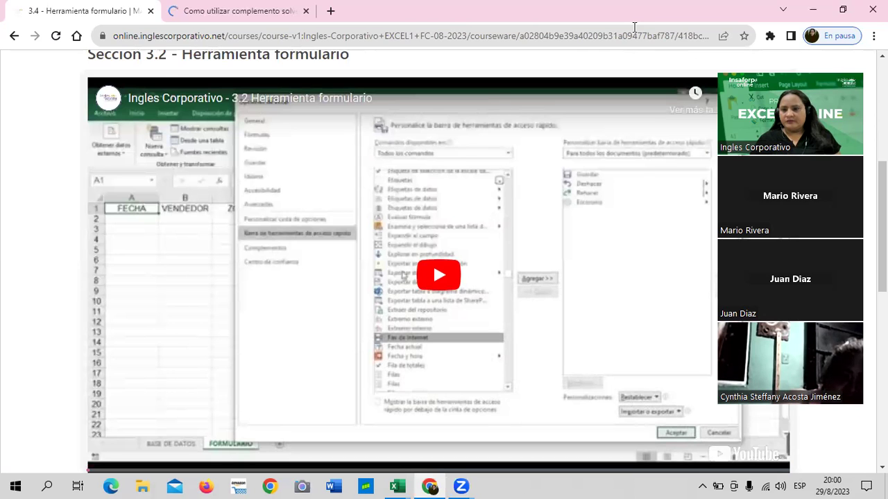
scroll(443, 179, "up", 3)
scroll(444, 179, "down", 3)
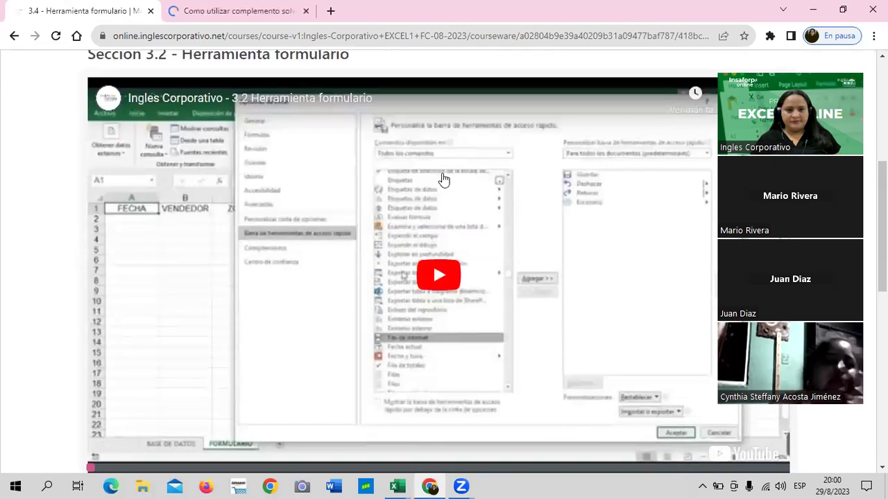
scroll(444, 178, "up", 3)
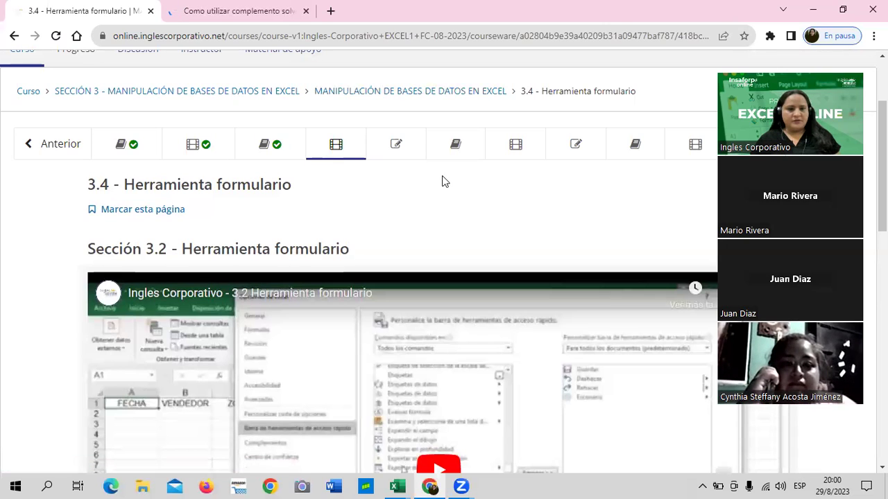
scroll(445, 181, "down", 2)
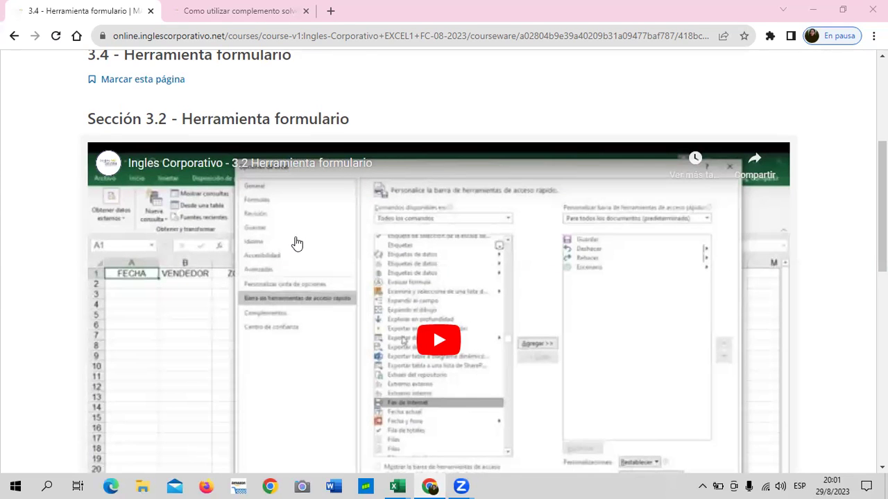
scroll(297, 243, "up", 1)
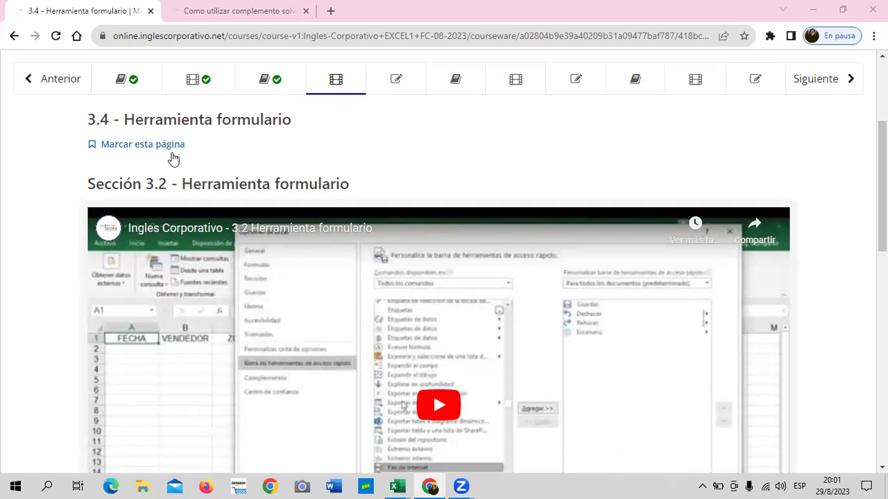
scroll(379, 200, "down", 2)
scroll(292, 130, "up", 3)
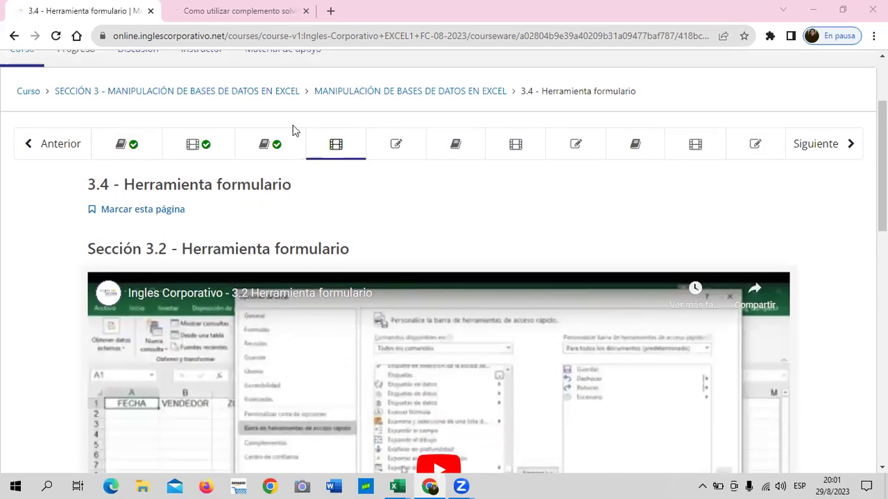
- Open lesson 3.3 Objetivo de la lección and read through its slide
left_click(300, 146)
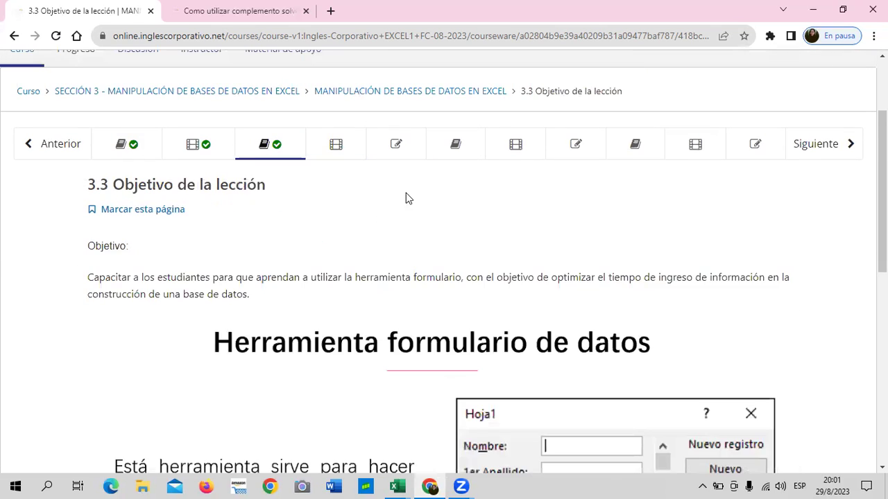
scroll(408, 199, "down", 2)
scroll(408, 199, "down", 2)
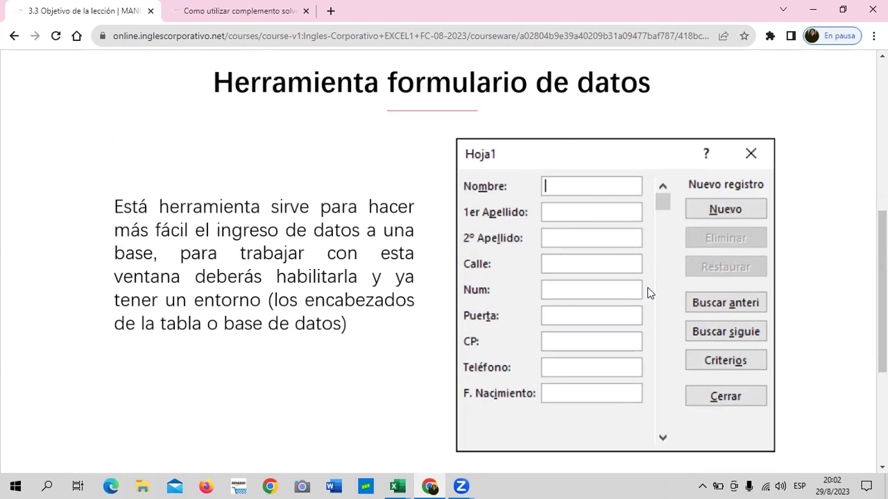
scroll(487, 255, "up", 2)
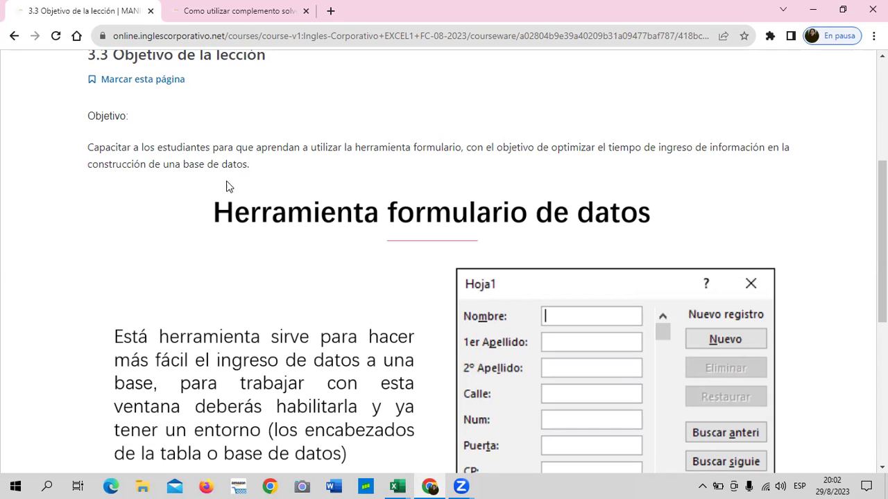
scroll(220, 178, "down", 1)
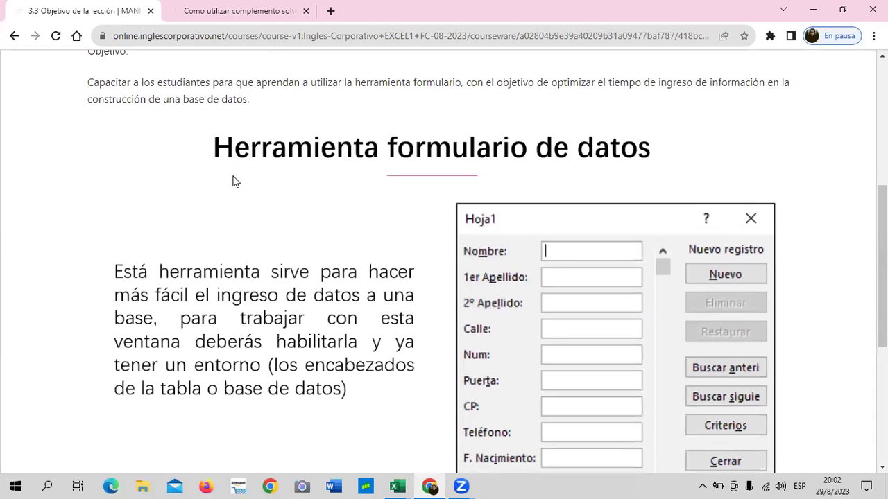
scroll(256, 211, "down", 3)
scroll(257, 212, "up", 1)
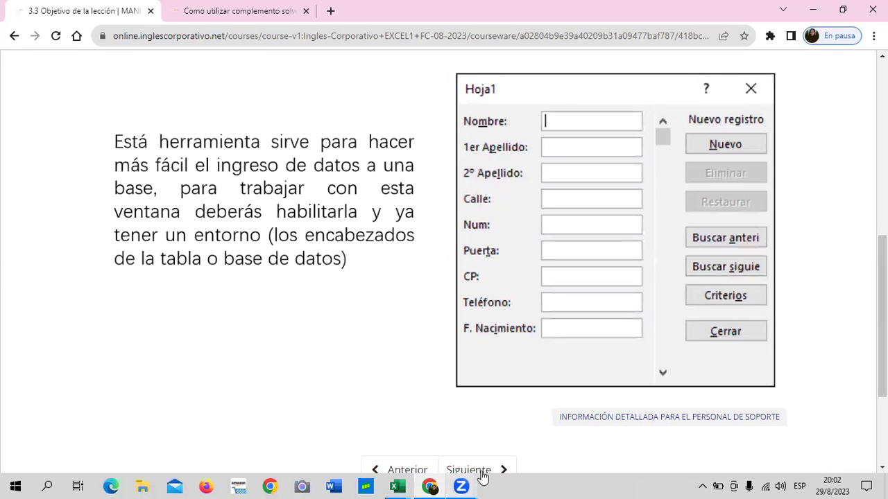
scroll(482, 469, "down", 1)
- Continue to lesson 3.4, then bring up Excel workbook '3.2 Herramienta formulario (4)'
left_click(474, 409)
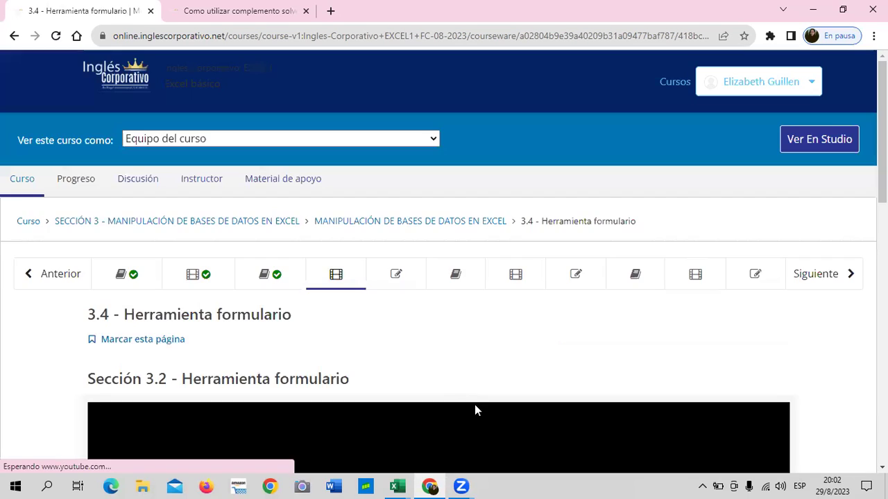
scroll(416, 344, "down", 3)
scroll(413, 345, "up", 1)
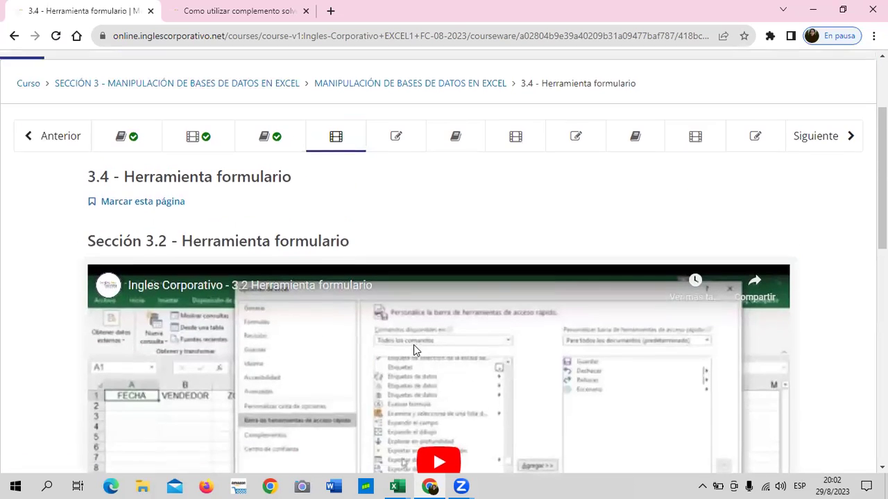
mouse_move(397, 486)
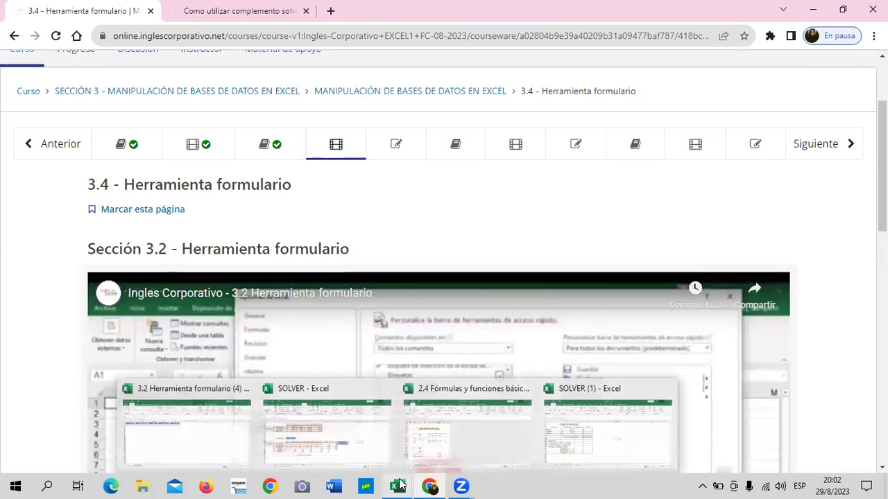
left_click(212, 442)
left_click(416, 332)
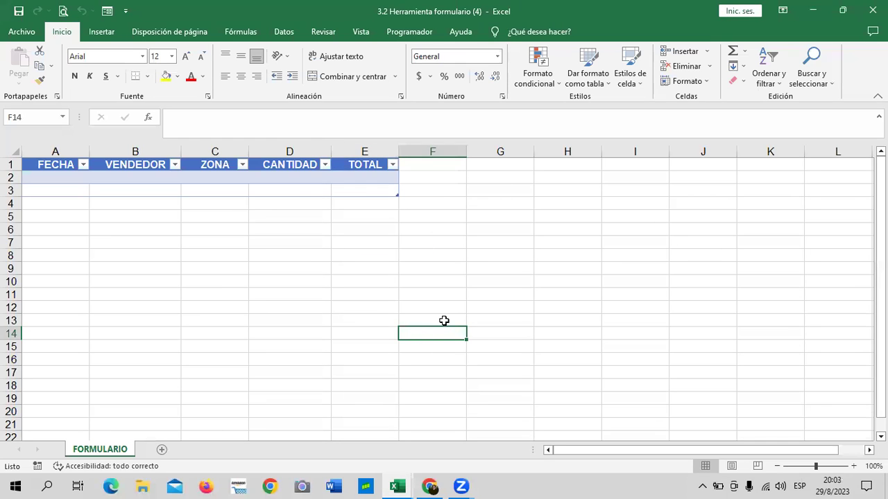
scroll(443, 320, "down", 3)
scroll(444, 319, "up", 2)
scroll(444, 319, "up", 1)
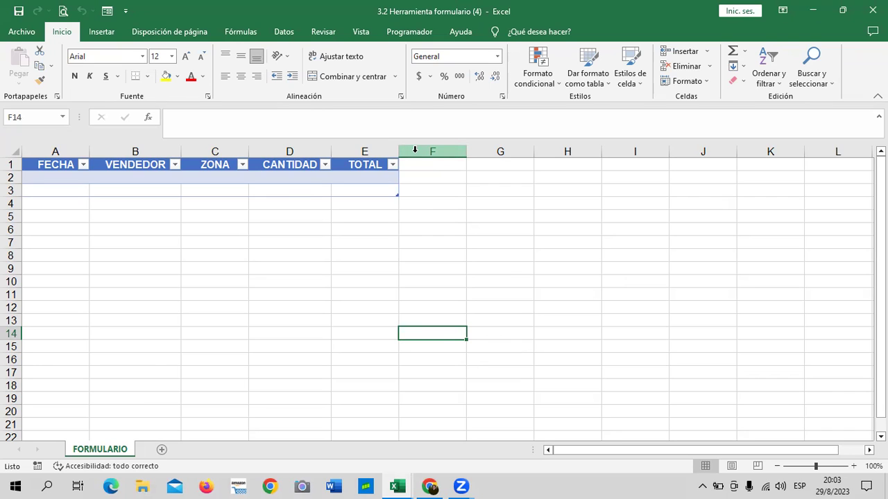
- Try the Formulario quick-access command, dismiss its error, and select cells B3, D3, E3 in the table
left_click(108, 11)
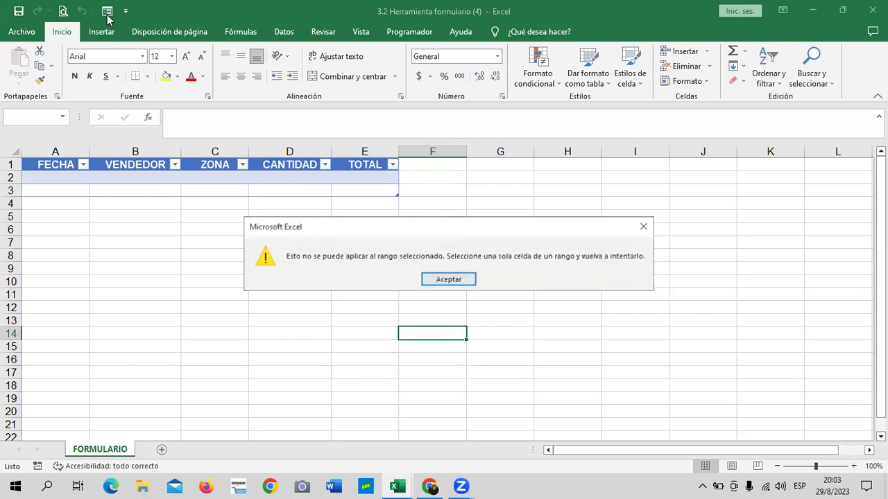
left_click(448, 280)
left_click(284, 174)
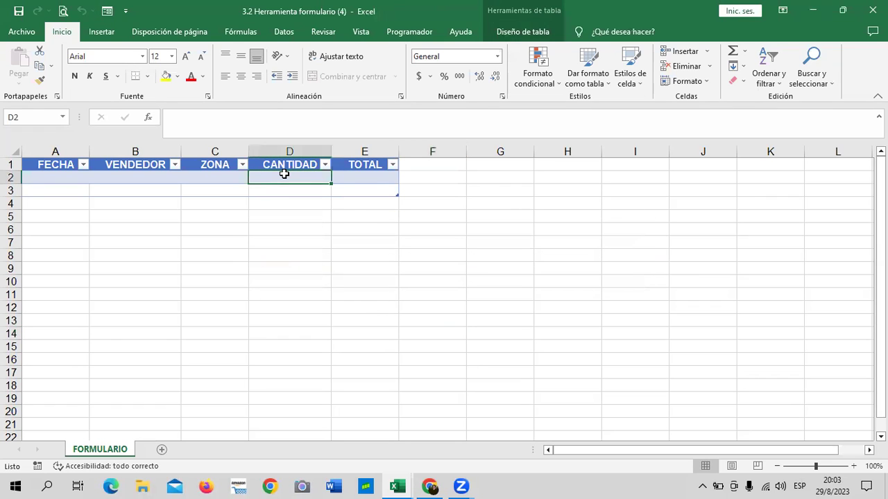
left_click(176, 188)
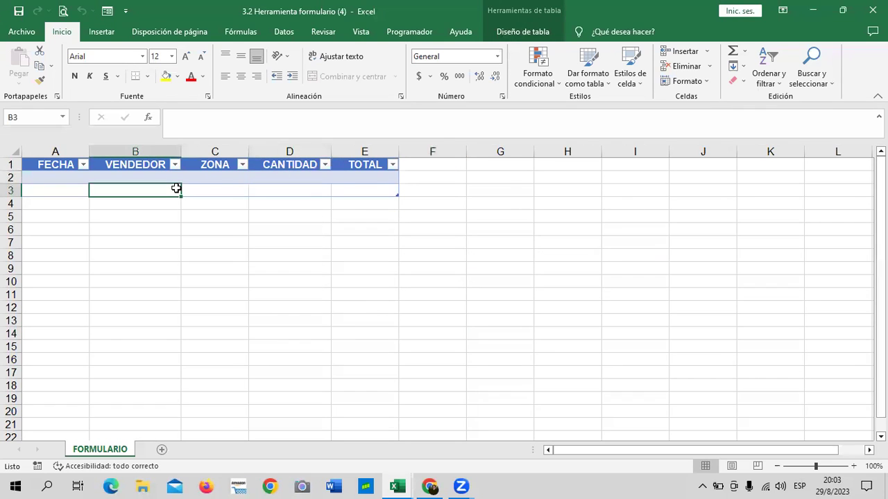
left_click(352, 193)
left_click(300, 187)
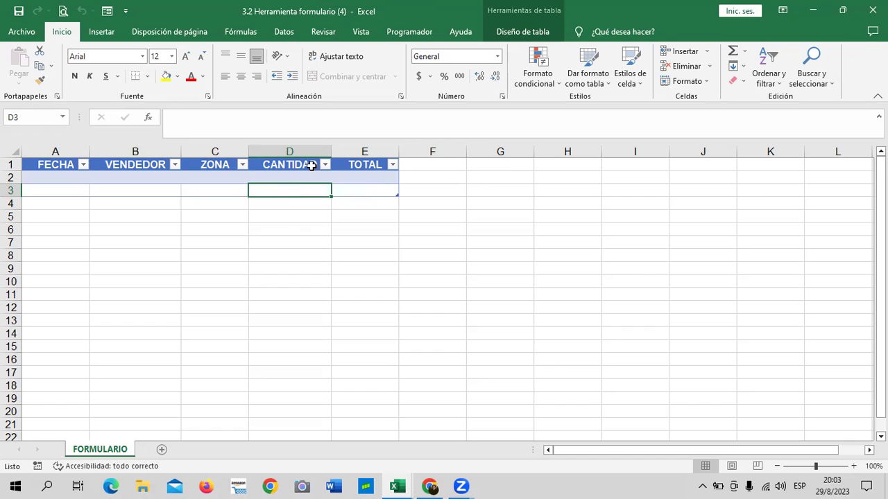
- Add a blank Hoja1 sheet, switch to it, and retry Formulario, dismissing the warning
left_click(185, 449)
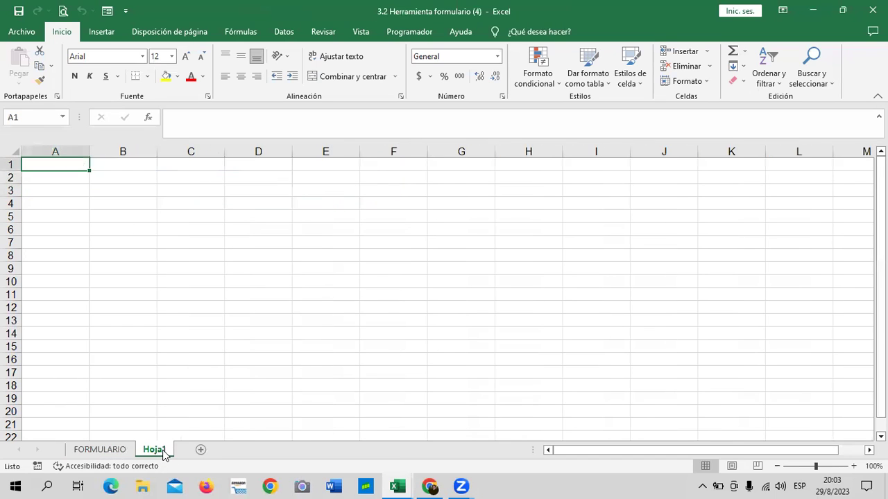
left_click(120, 451)
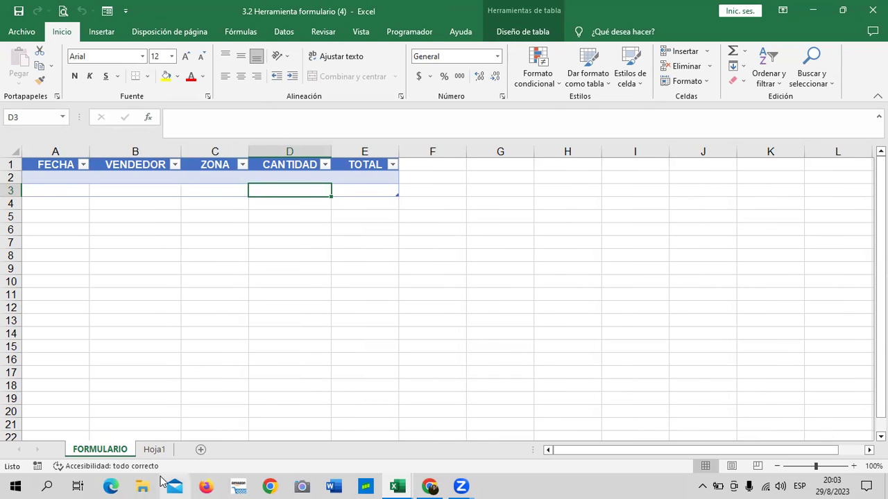
left_click(155, 450)
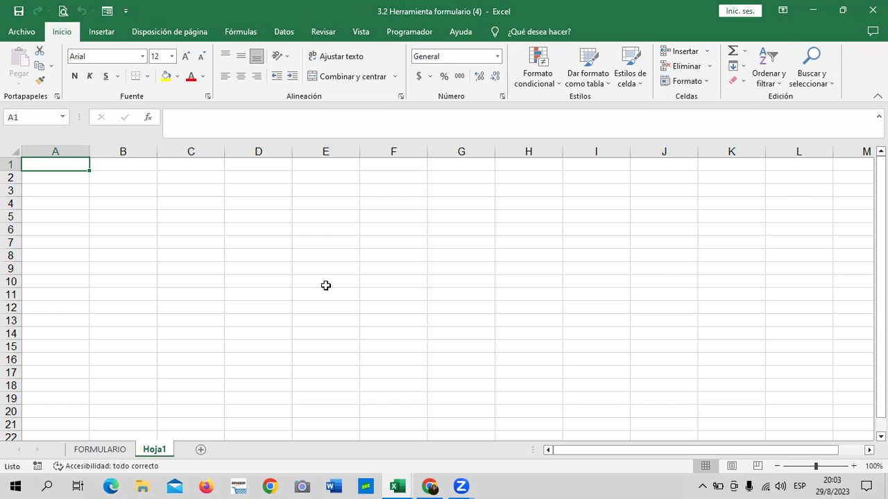
left_click(108, 11)
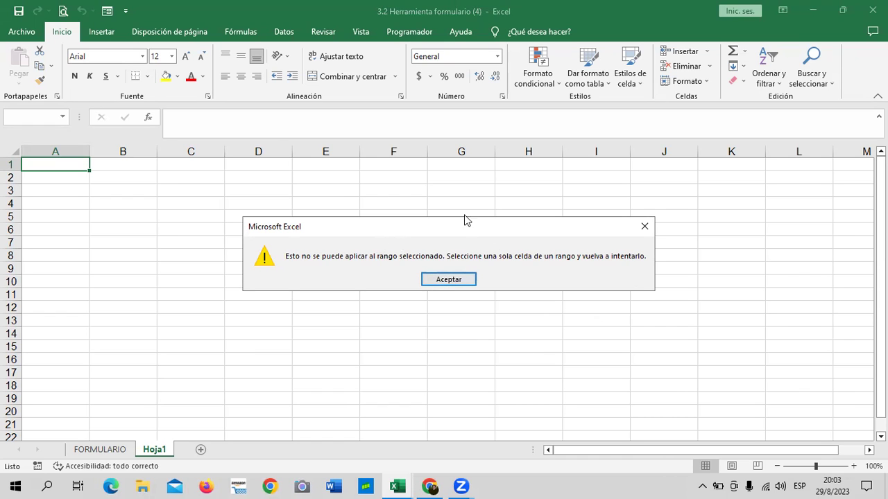
left_click(445, 278)
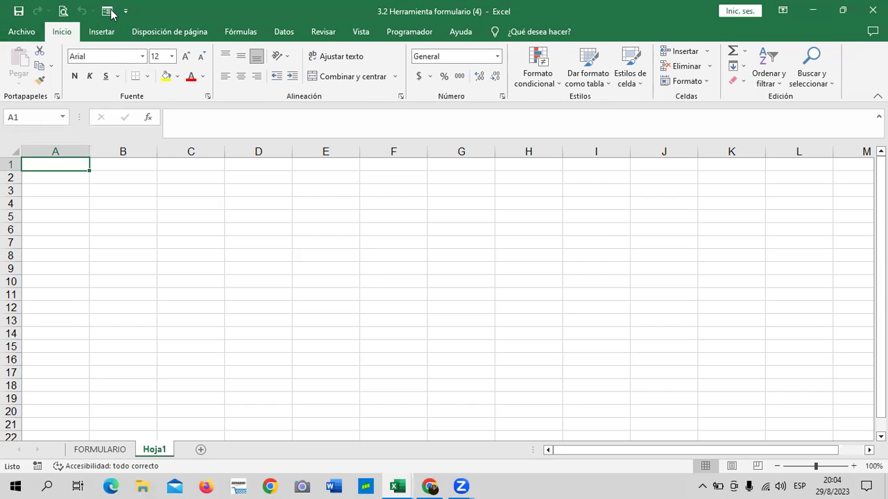
- Browse the Datos and Disposición de página ribbon tabs, ending on the Insertar commands
left_click(409, 31)
scroll(325, 33, "up", 1)
scroll(305, 35, "up", 1)
scroll(281, 31, "up", 1)
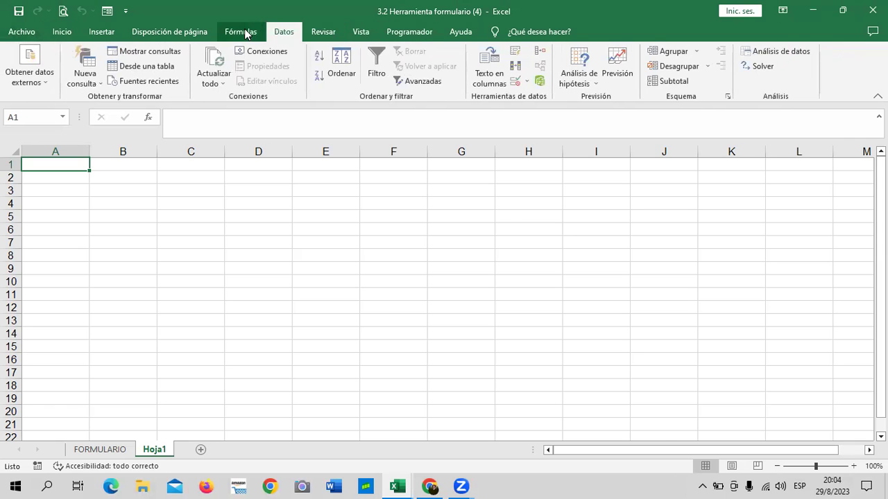
scroll(239, 31, "up", 1)
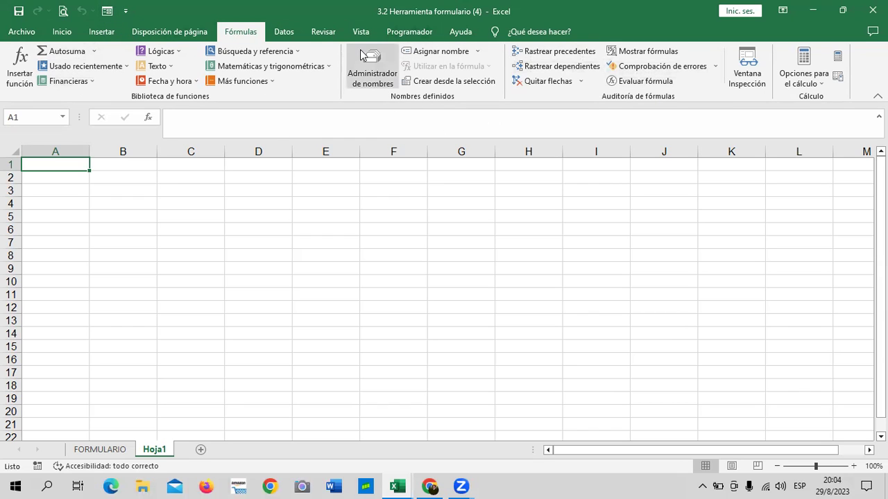
left_click(188, 31)
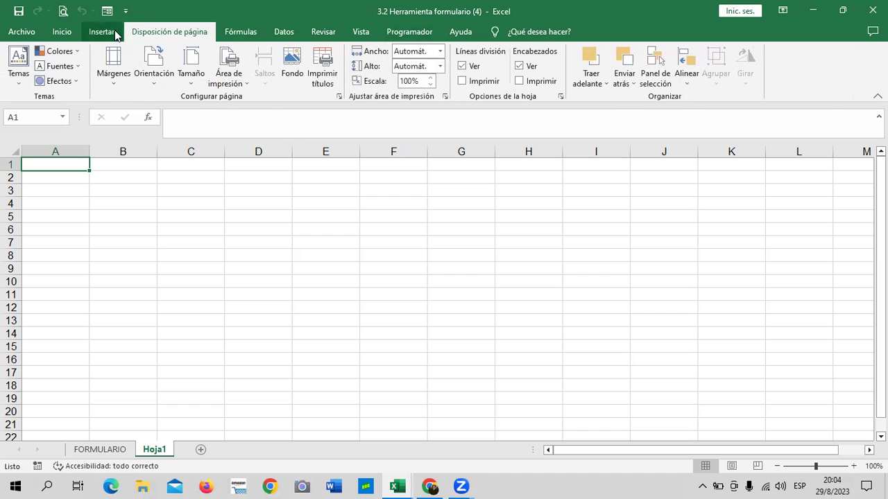
left_click(111, 32)
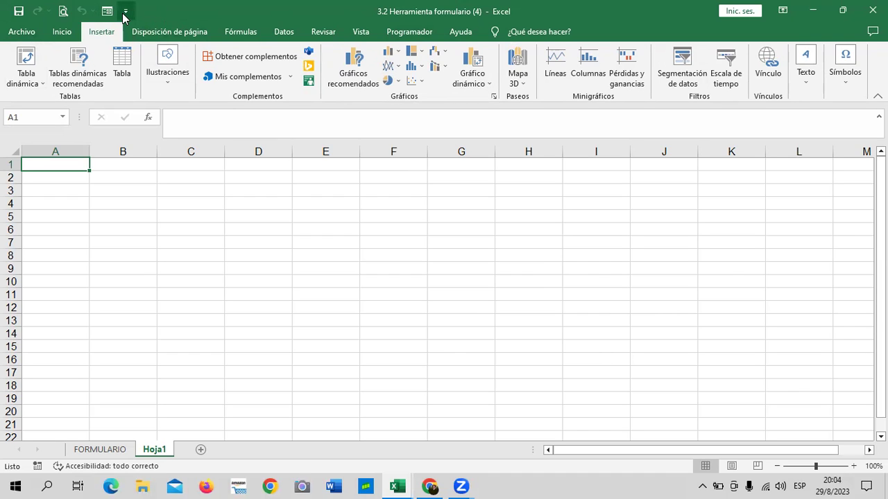
left_click(125, 13)
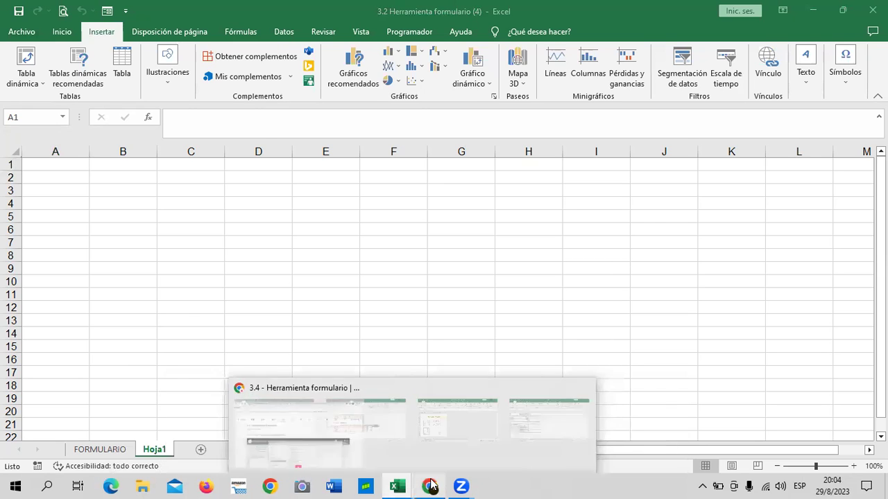
mouse_move(429, 486)
left_click(418, 440)
scroll(317, 319, "down", 6)
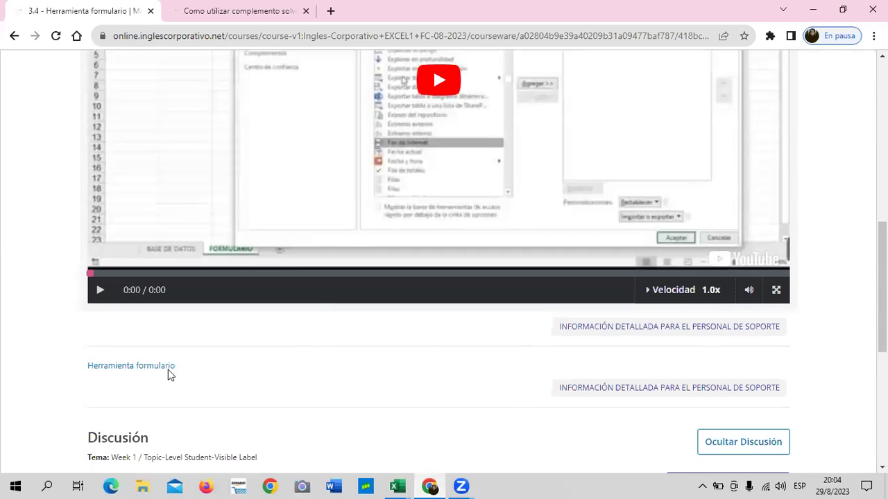
scroll(143, 359, "up", 3)
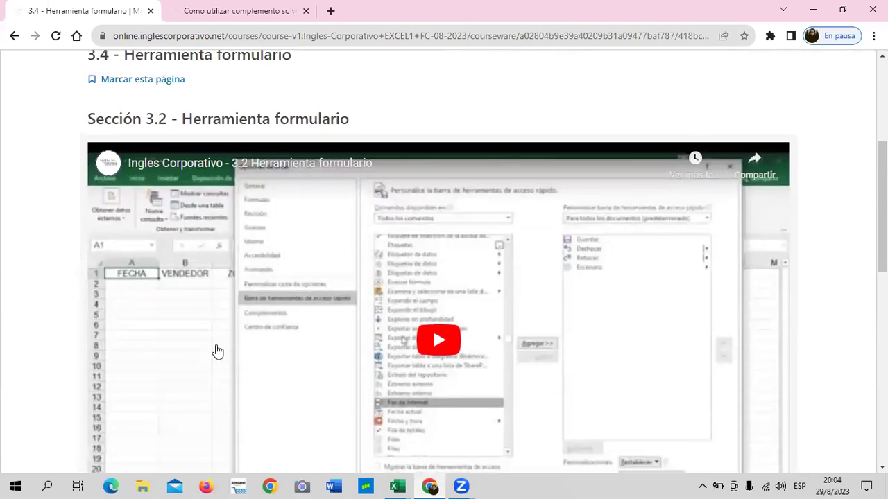
scroll(217, 352, "down", 2)
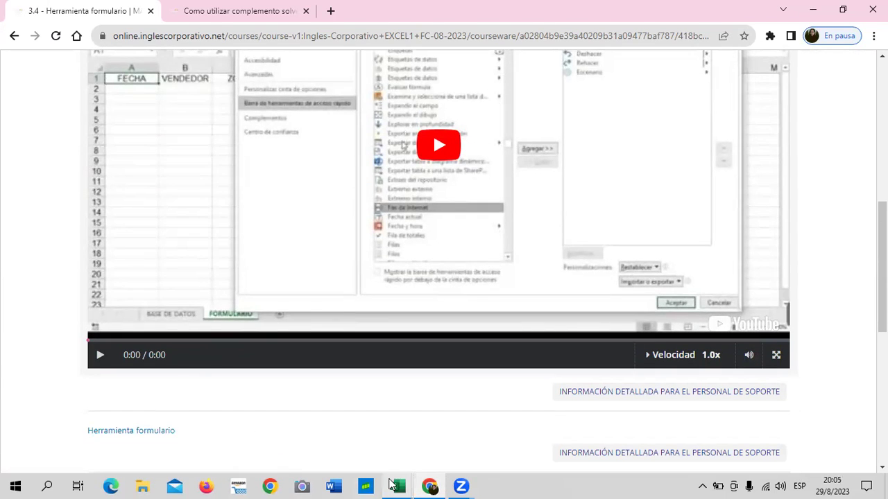
mouse_move(396, 487)
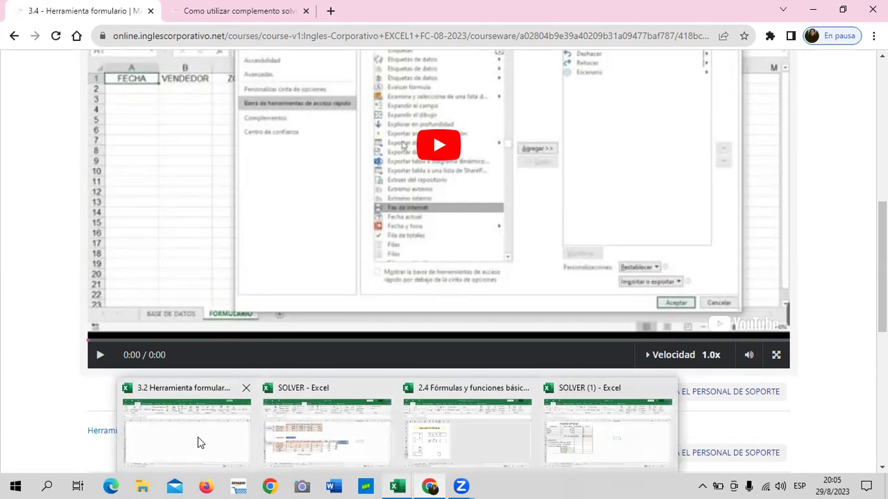
left_click(198, 443)
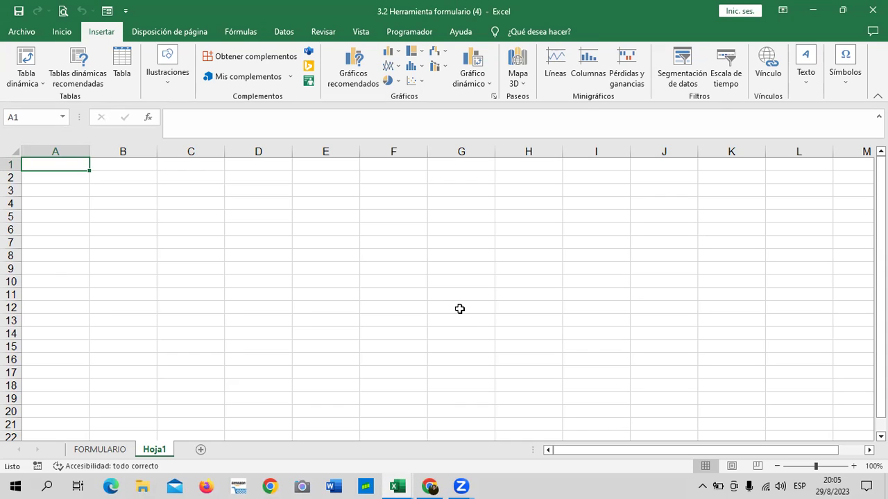
left_click(105, 450)
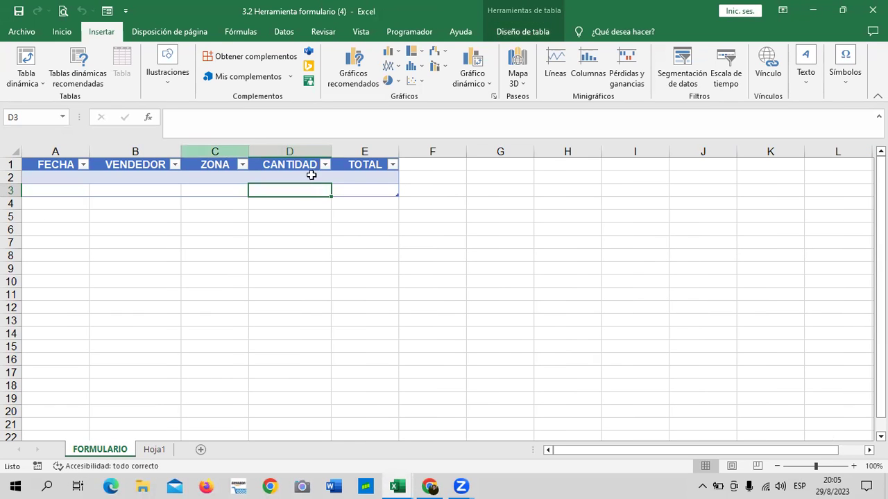
left_click(154, 449)
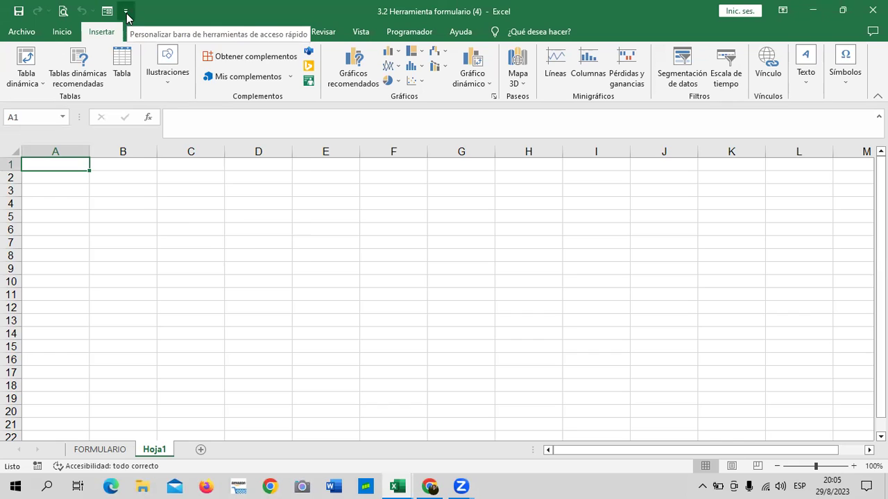
left_click(126, 16)
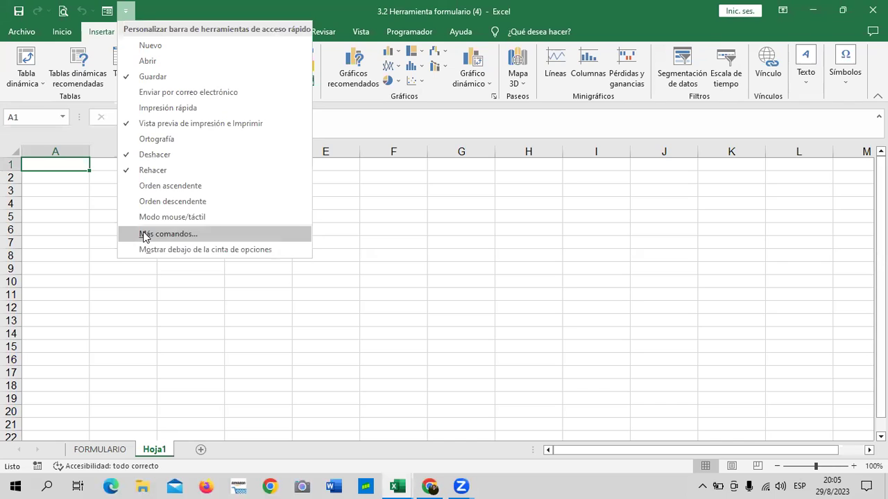
left_click(145, 237)
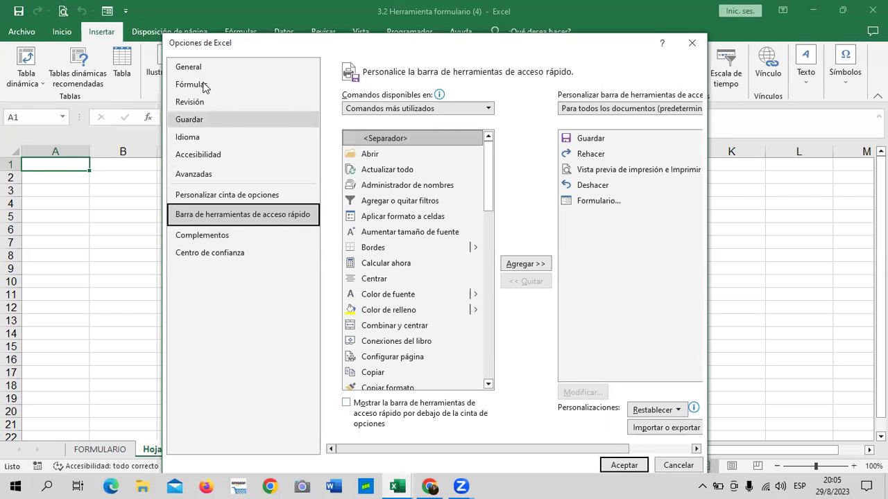
- Close the settings window, reopen the Archivo start page, and expand Más to show Comentarios and Opciones
left_click(692, 43)
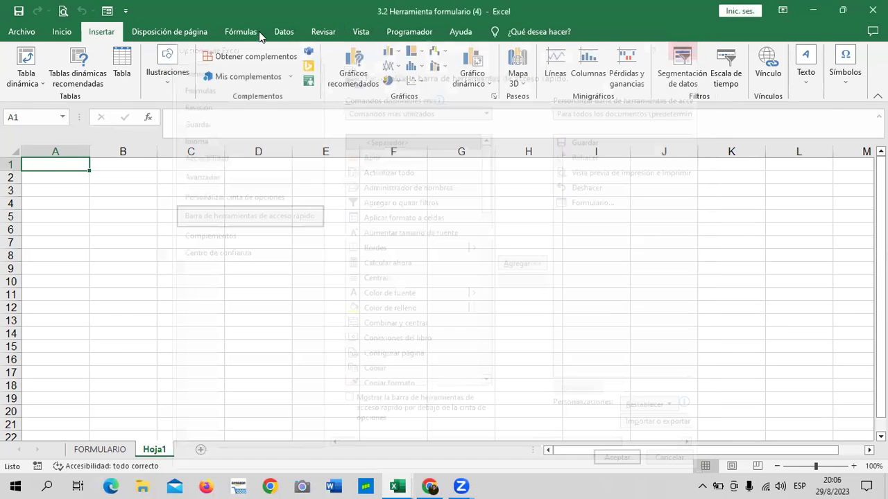
left_click(126, 11)
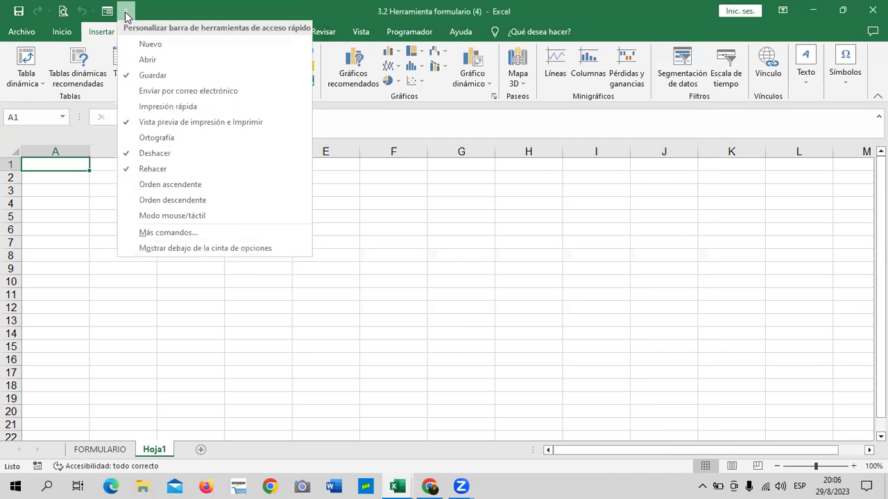
left_click(22, 31)
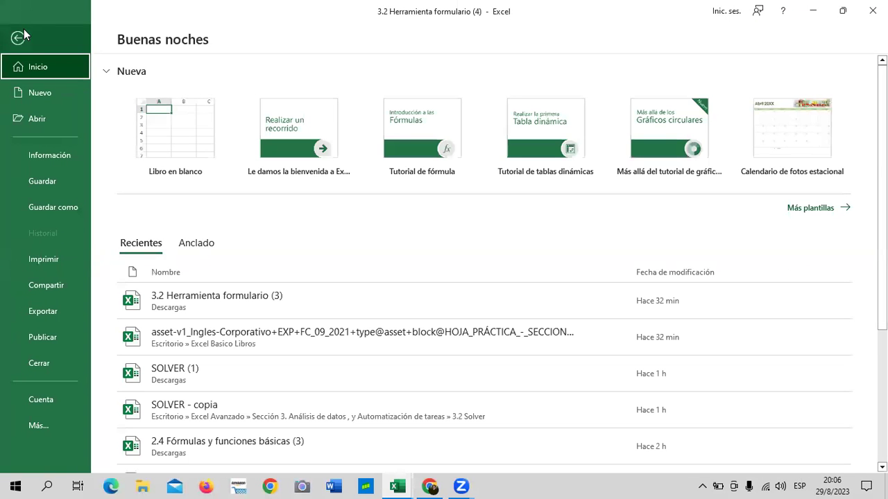
left_click(31, 38)
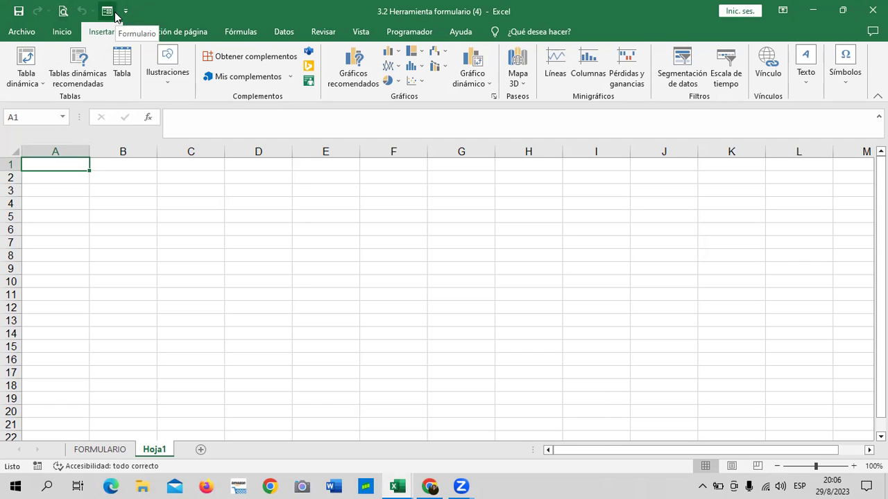
left_click(22, 32)
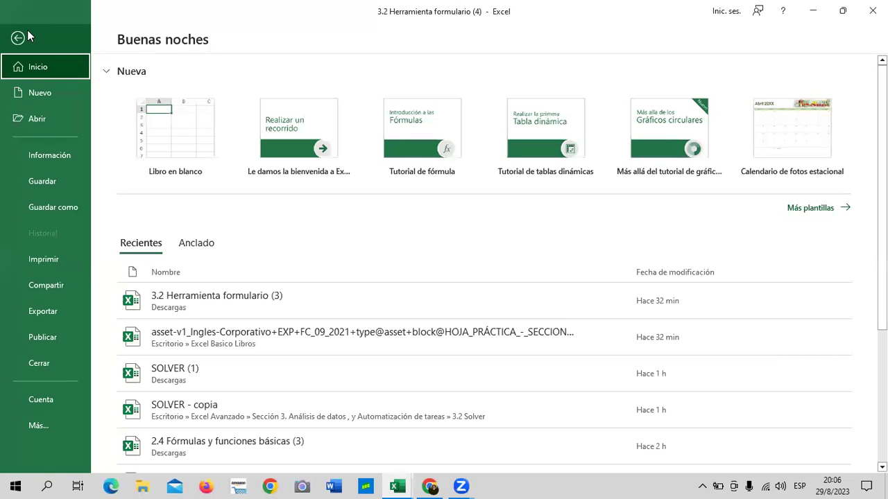
left_click(21, 38)
left_click(28, 32)
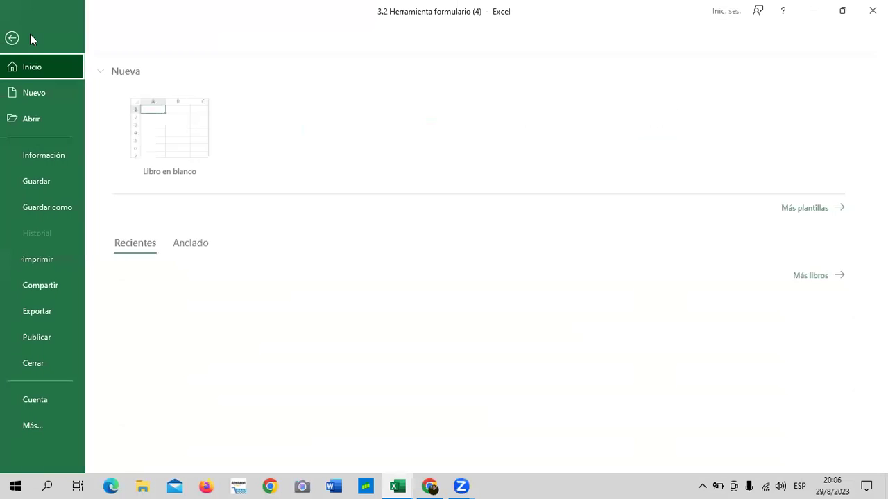
left_click(60, 426)
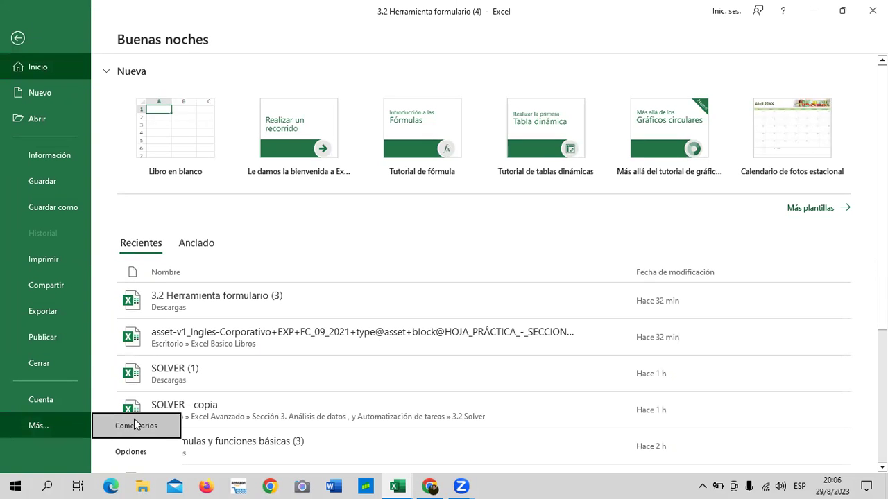
- Open Excel Options and browse its pages through to Personalizar cinta de opciones
left_click(124, 453)
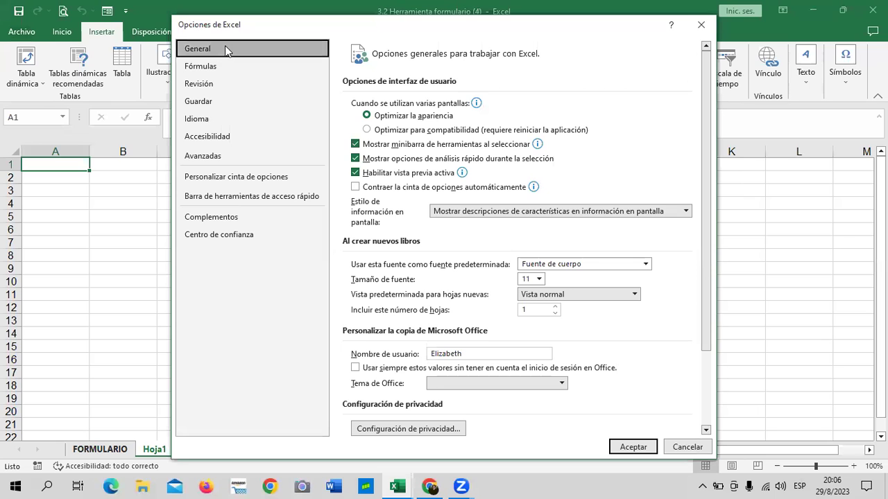
left_click(222, 73)
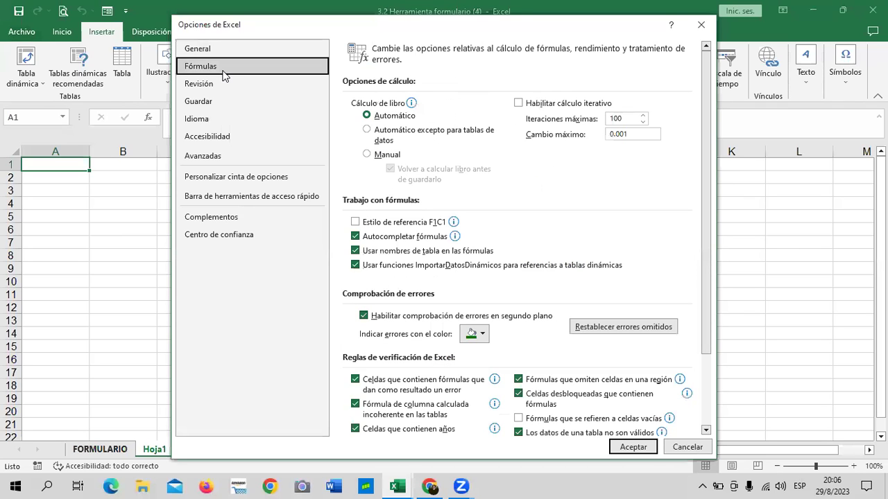
left_click(219, 86)
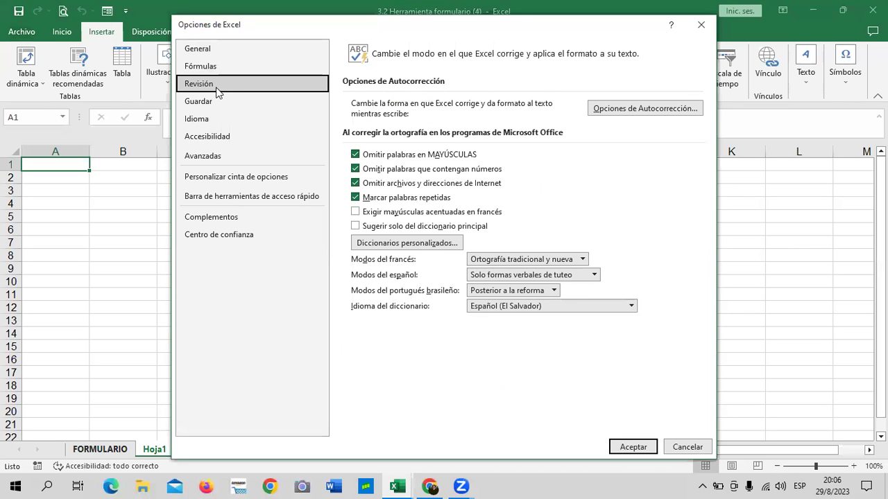
left_click(219, 102)
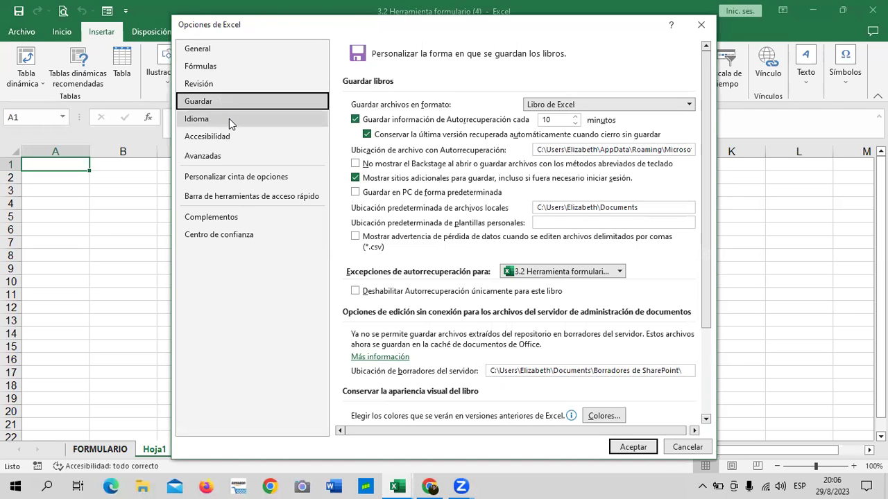
left_click(229, 118)
left_click(247, 135)
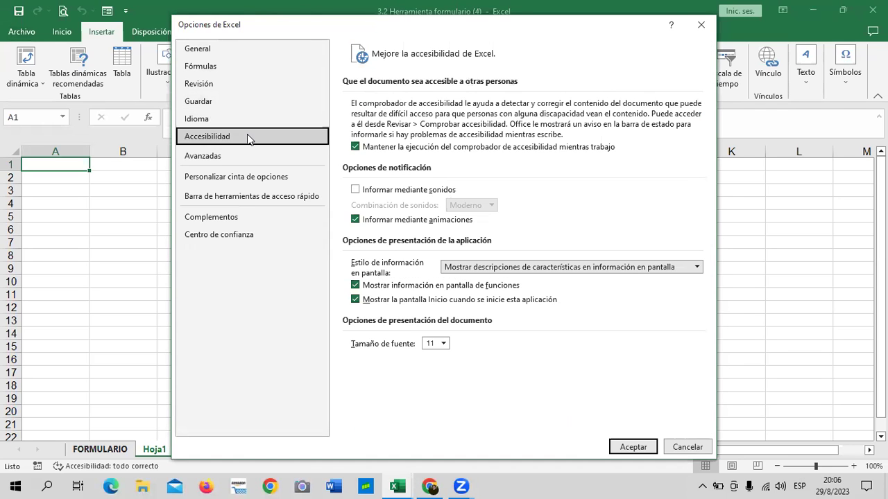
left_click(247, 156)
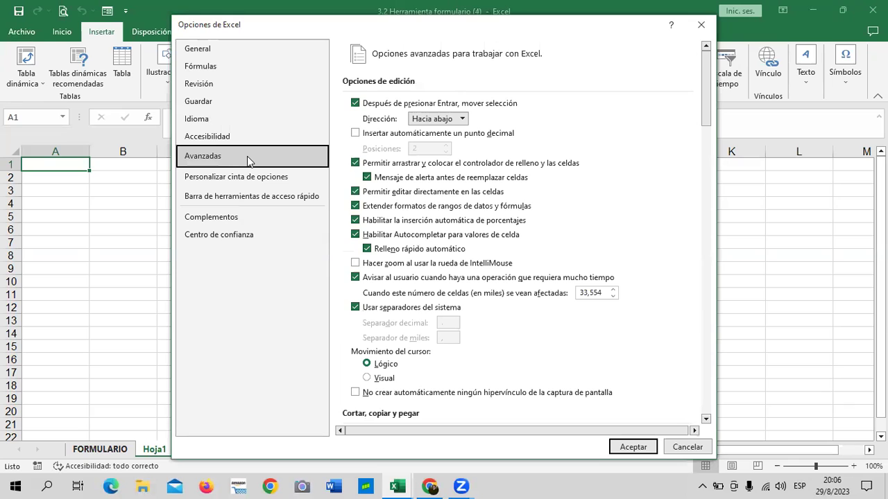
left_click(293, 181)
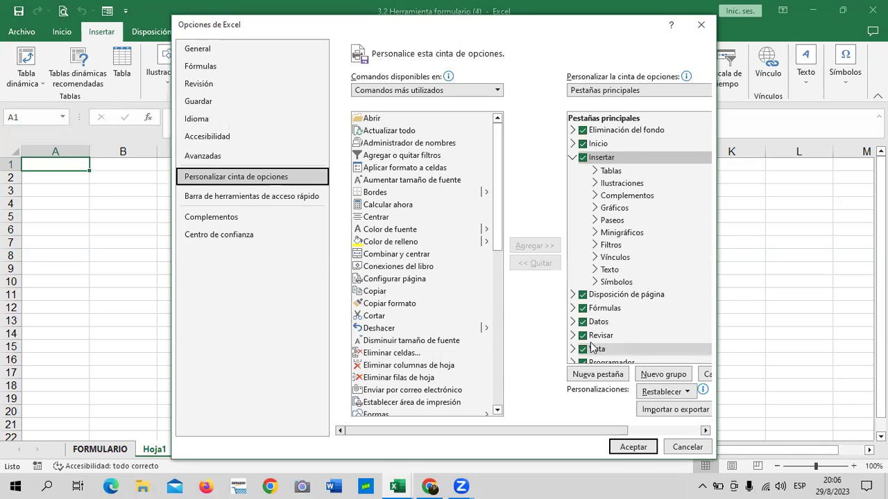
- Collapse the Insertar groups and move to the Barra de herramientas de acceso rápido page
left_click(572, 158)
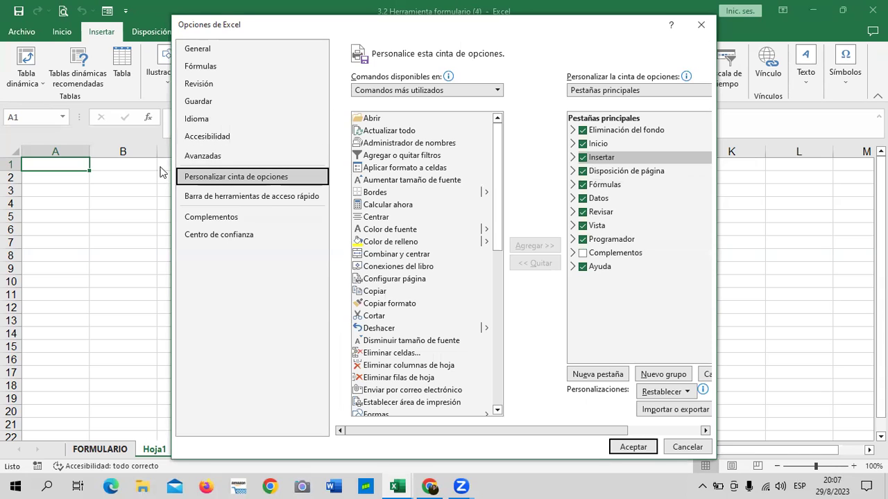
left_click(271, 194)
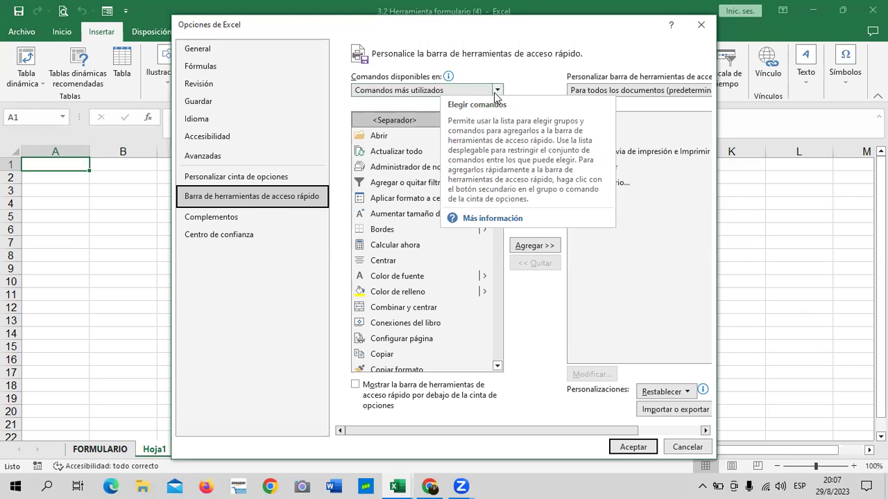
- Set 'Comandos disponibles en' to 'Comandos que no están en la cinta de opciones'
left_click(498, 91)
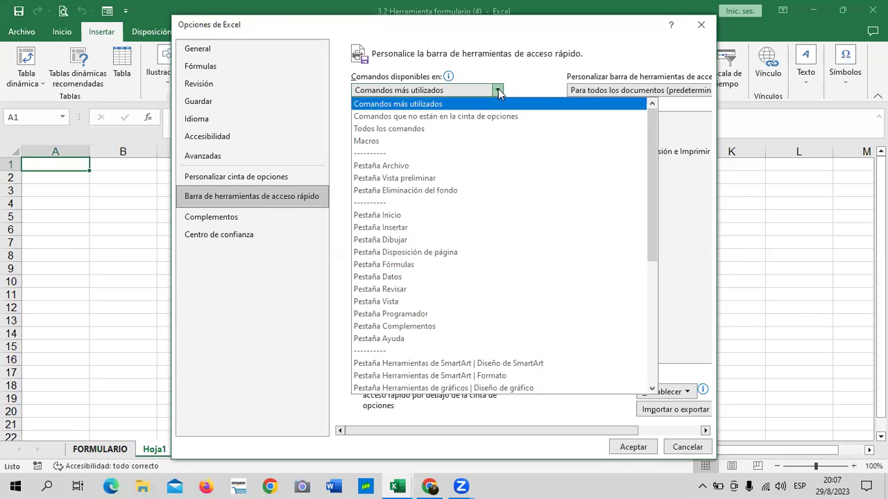
mouse_move(650, 145)
left_mouse_down()
mouse_move(661, 273)
mouse_move(672, 121)
left_mouse_up()
left_click(406, 117)
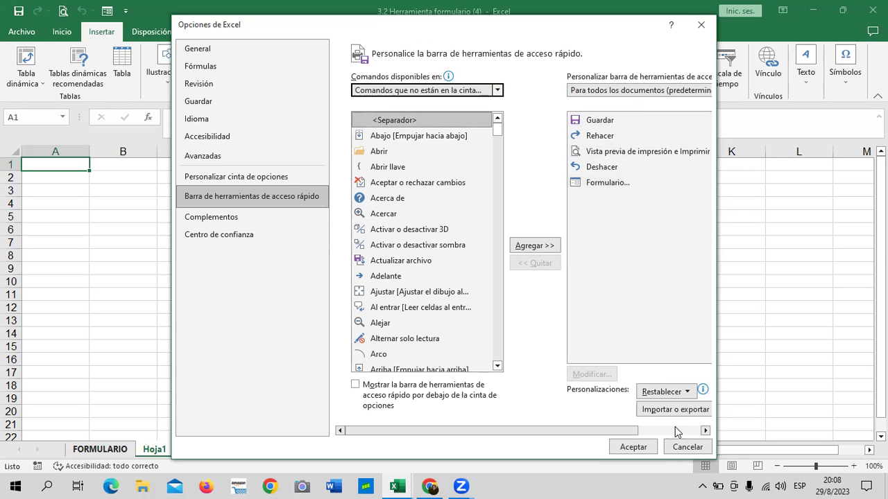
- Apply the options and try the Formulario button again, dismissing its error
left_click(686, 448)
left_click(596, 280)
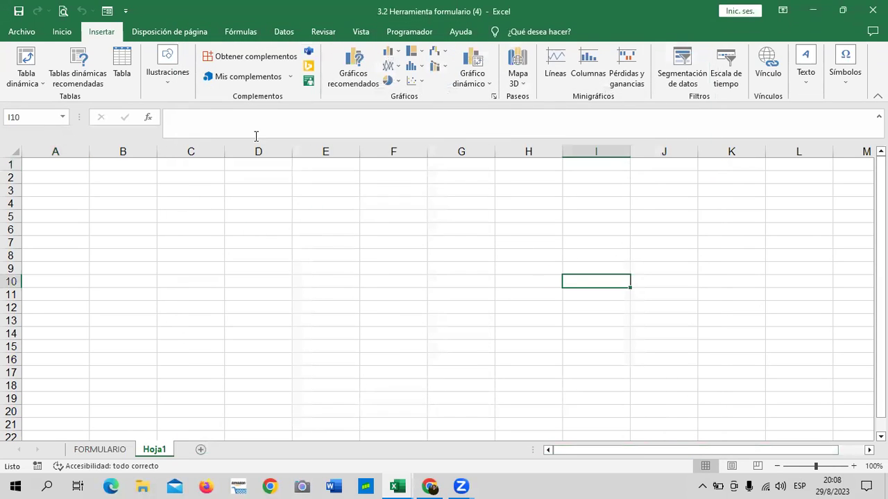
left_click(105, 10)
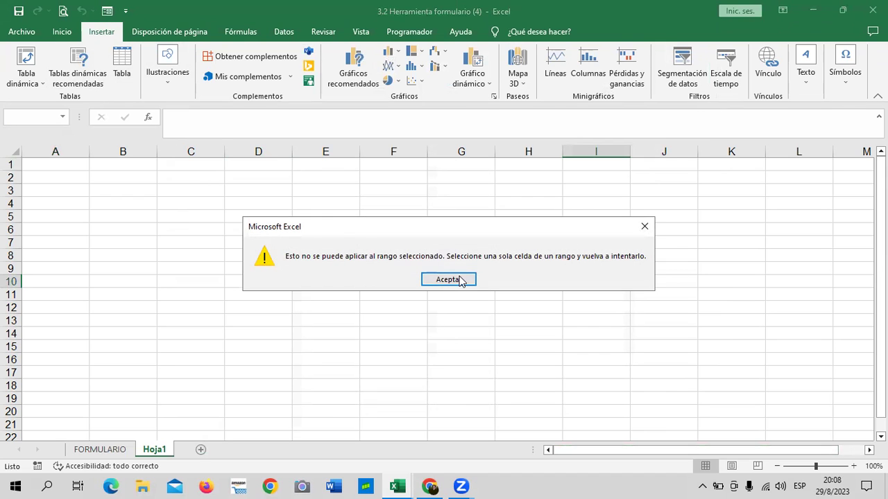
left_click(460, 280)
- Remove the Formulario shortcut from the quick access toolbar
left_click(123, 12)
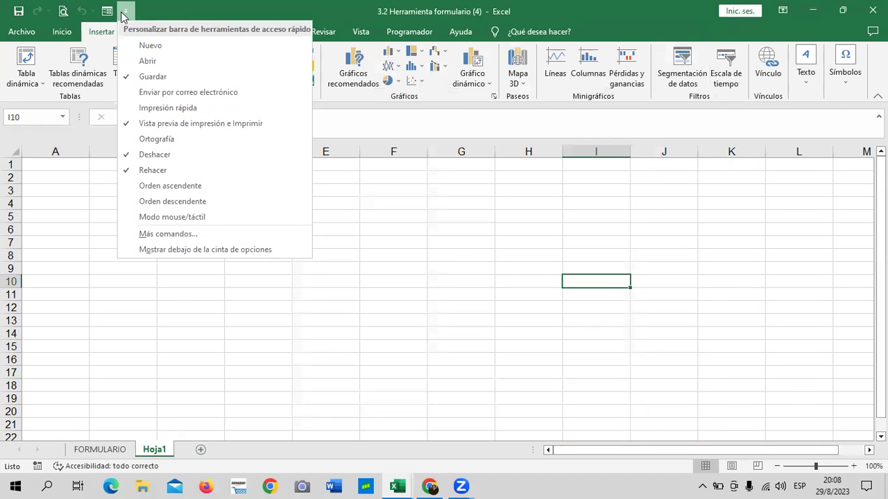
left_click(108, 11)
right_click(106, 12)
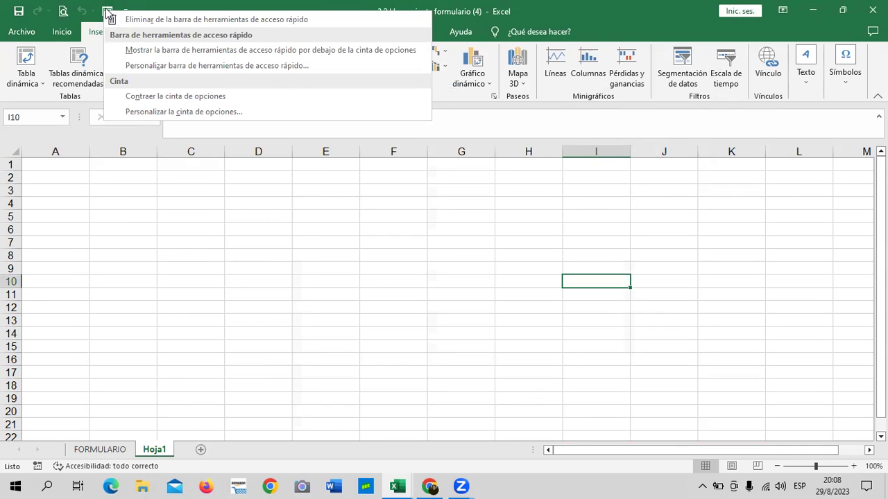
right_click(104, 11)
right_click(104, 10)
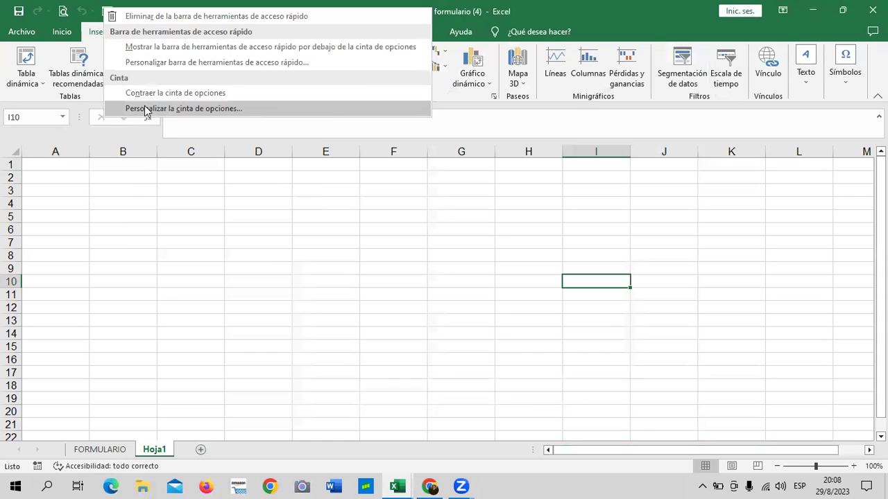
left_click(128, 16)
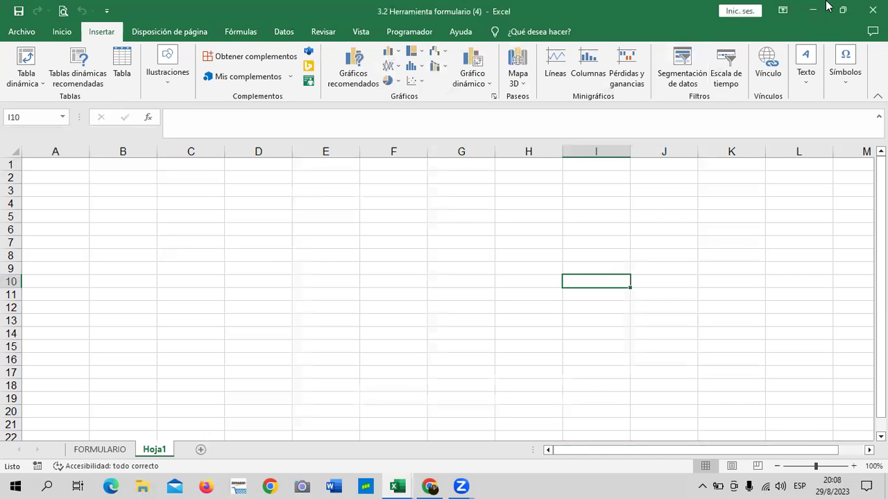
- Through Archivo > Más > Opciones, open quick-access settings listing 'Comandos que no están en la cinta'
left_click(29, 34)
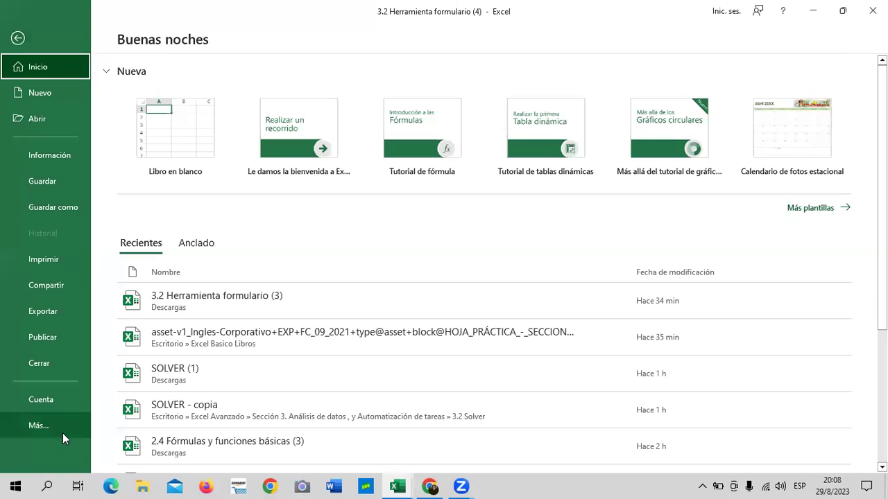
left_click(62, 433)
left_click(131, 452)
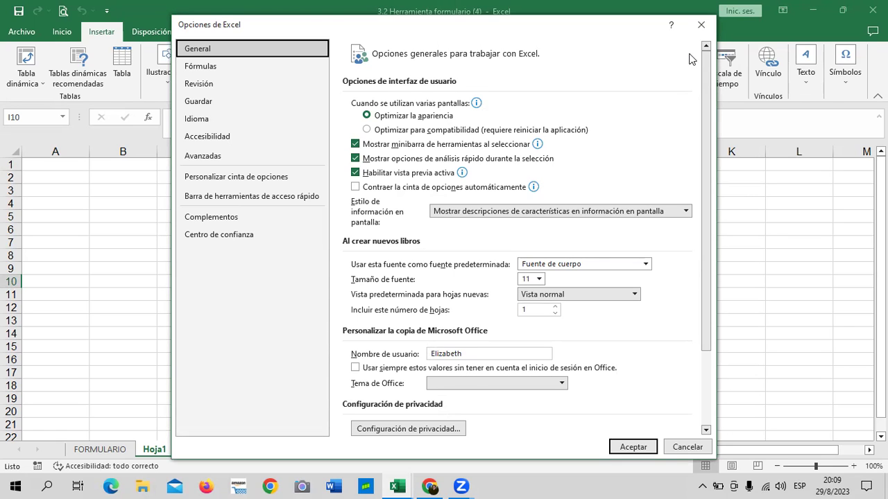
left_click(300, 204)
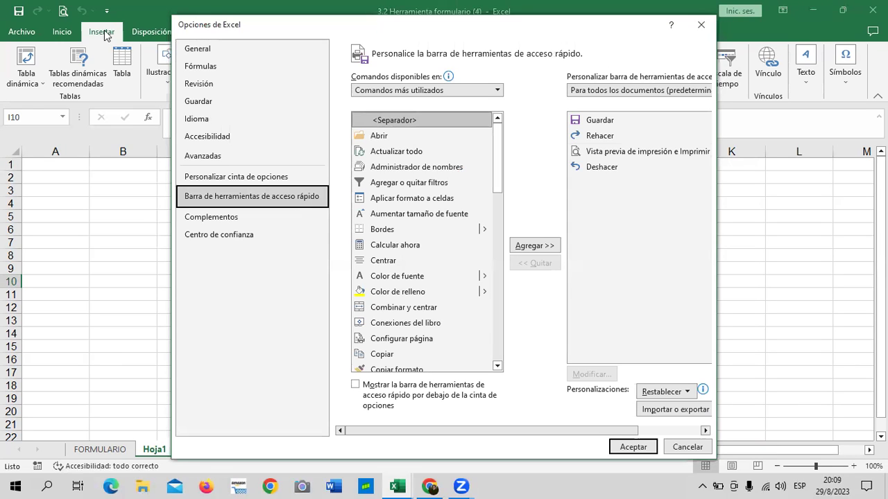
left_click(497, 91)
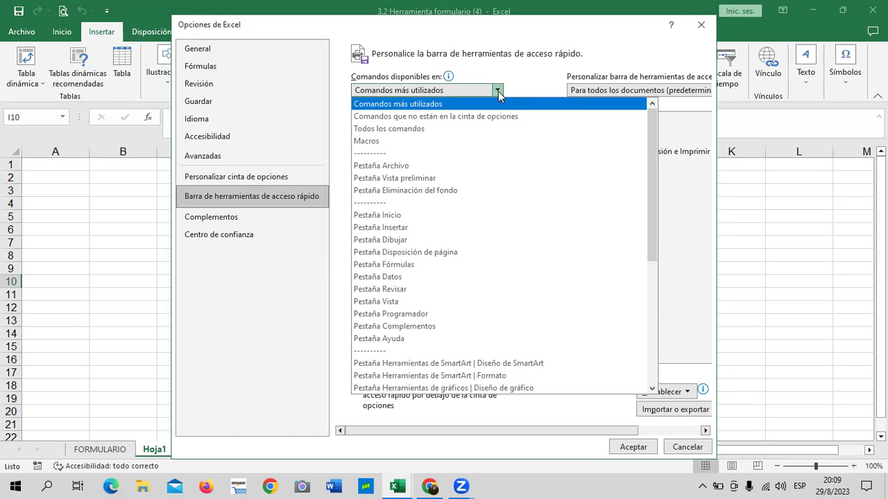
left_click(442, 118)
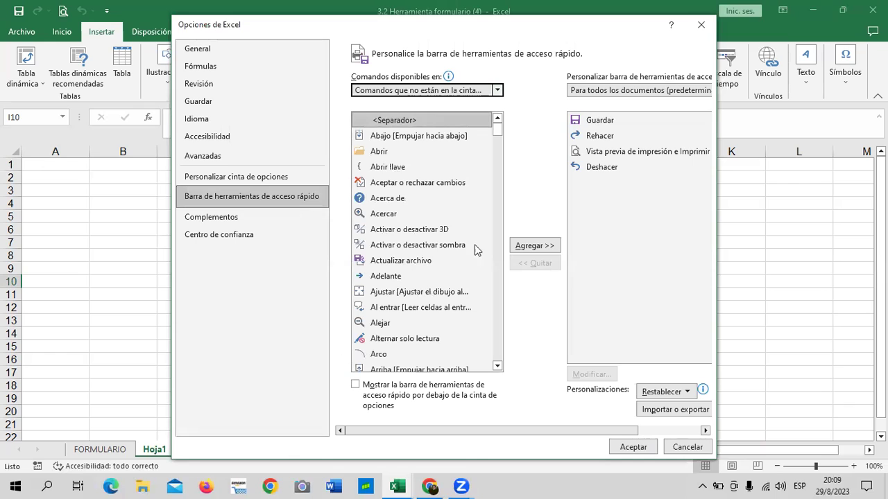
- Find 'Formulario...', add it to the quick access toolbar, and confirm with Aceptar
scroll(400, 169, "down", 2)
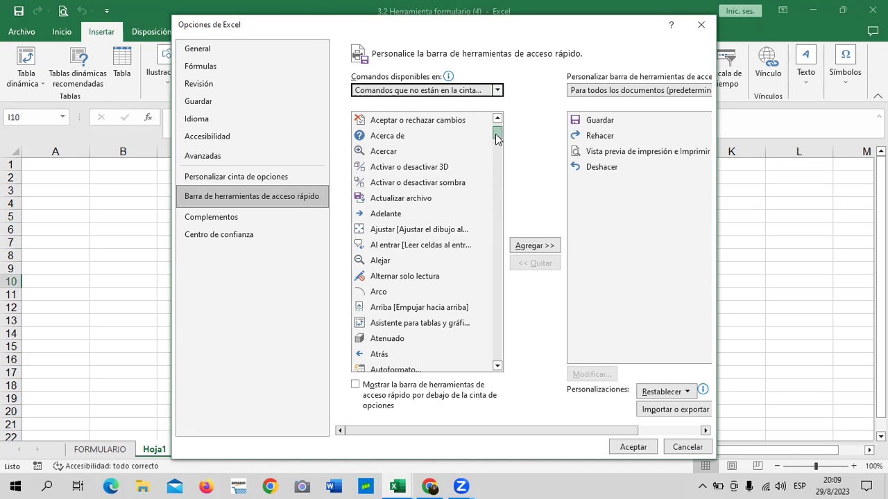
left_click_drag(497, 137, 497, 244)
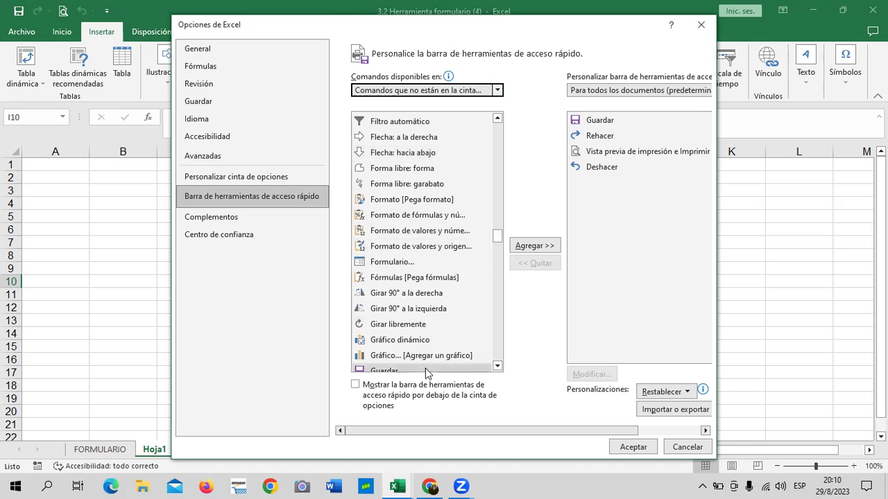
left_click(380, 262)
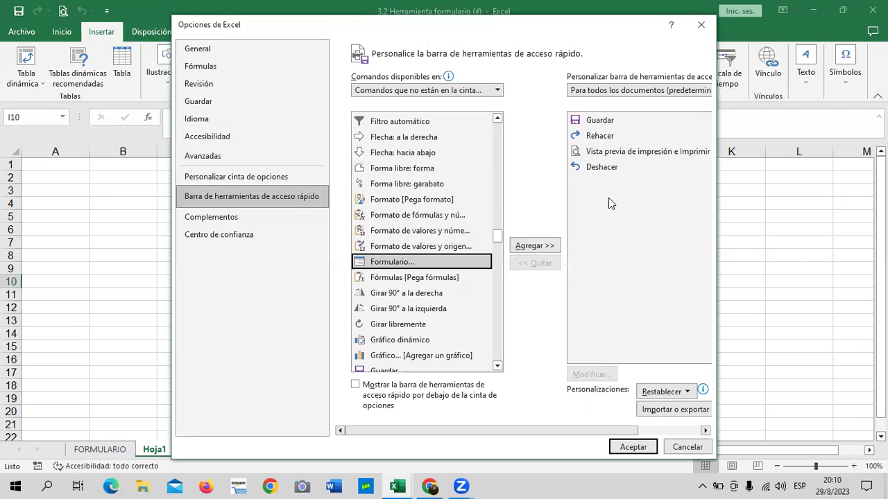
left_click(532, 247)
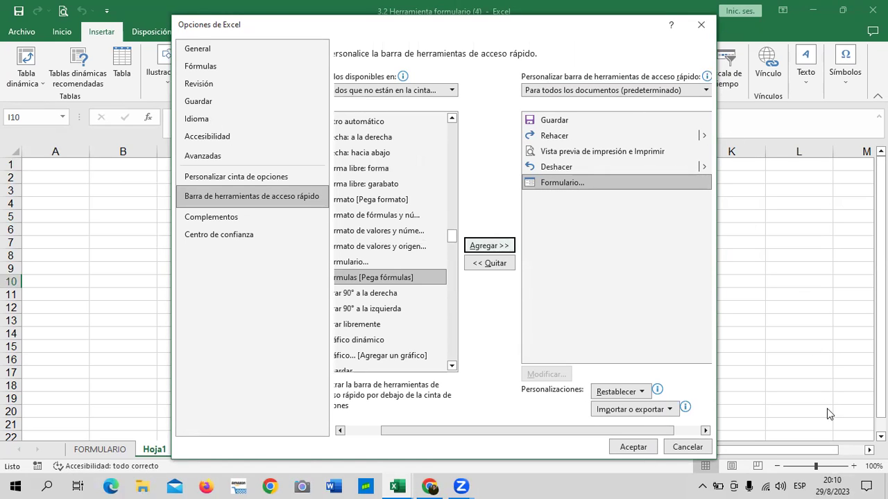
left_click(633, 447)
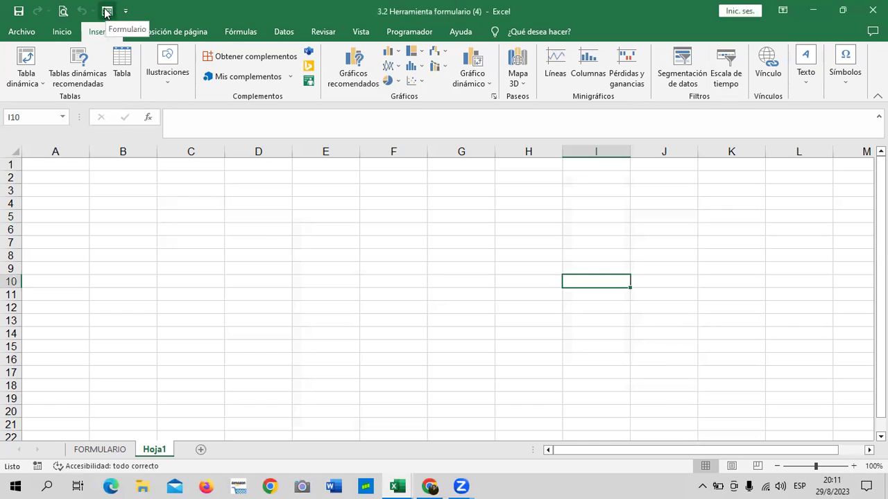
left_click(114, 11)
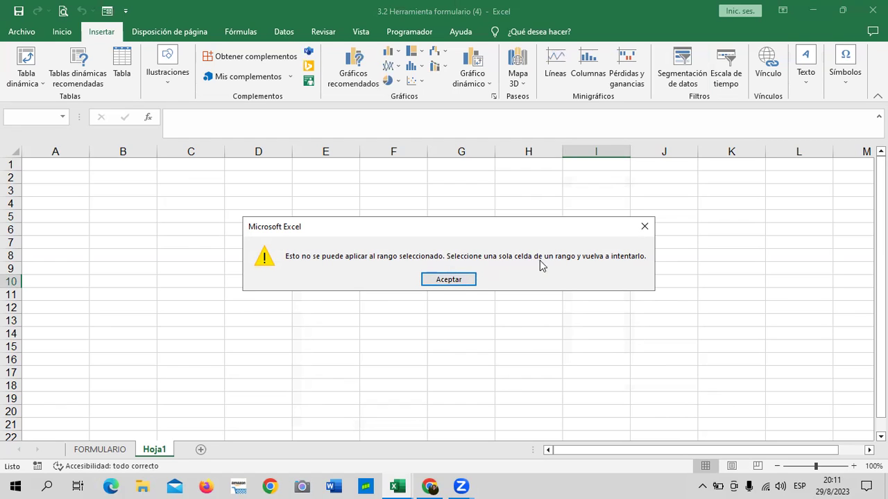
left_click(644, 227)
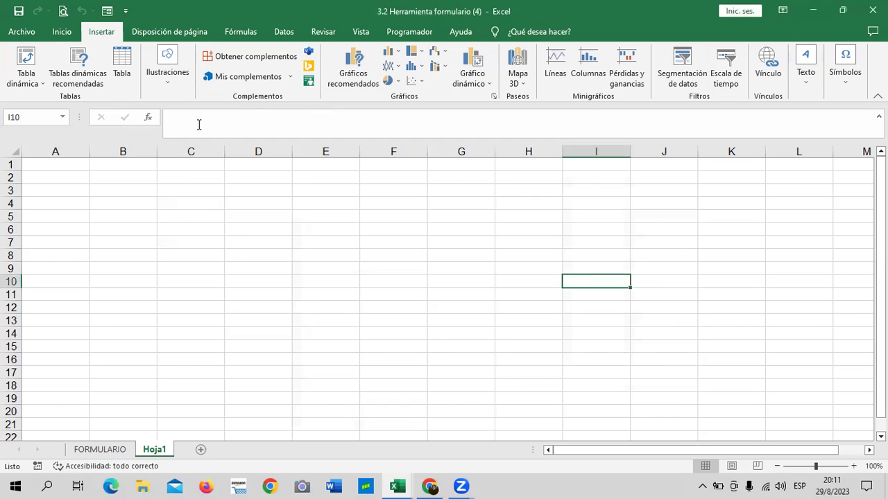
left_click_drag(77, 165, 565, 166)
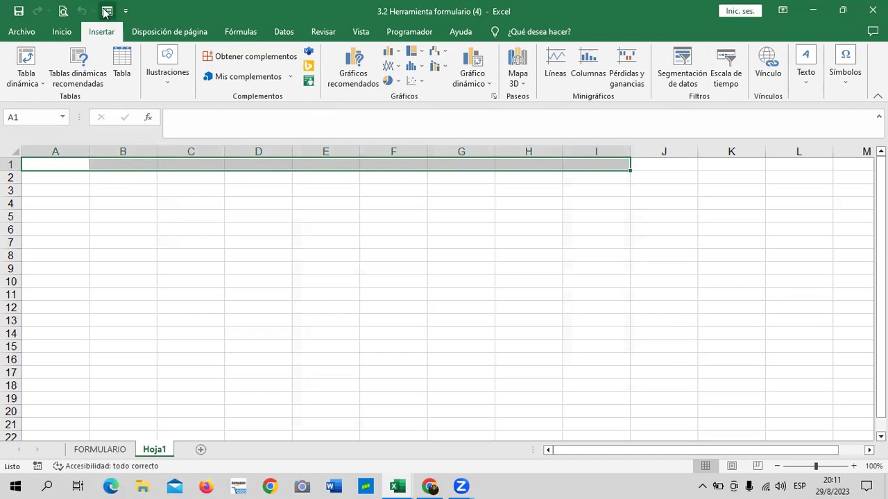
left_click(106, 12)
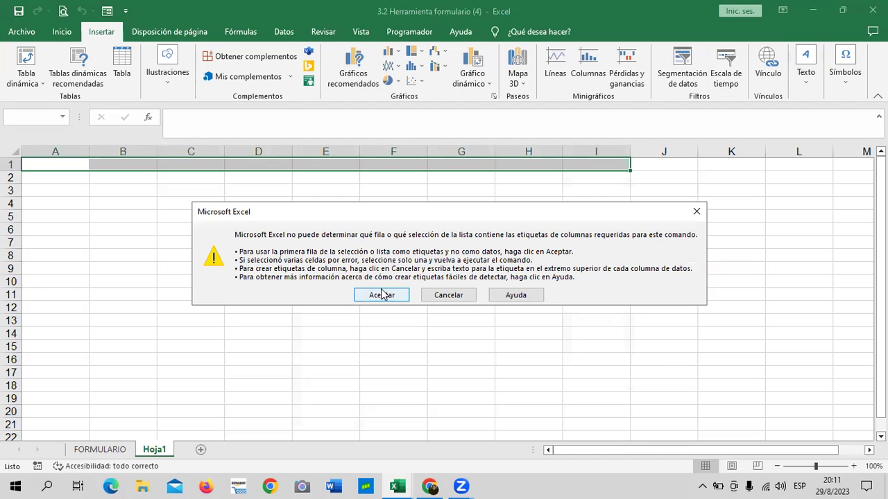
left_click(451, 296)
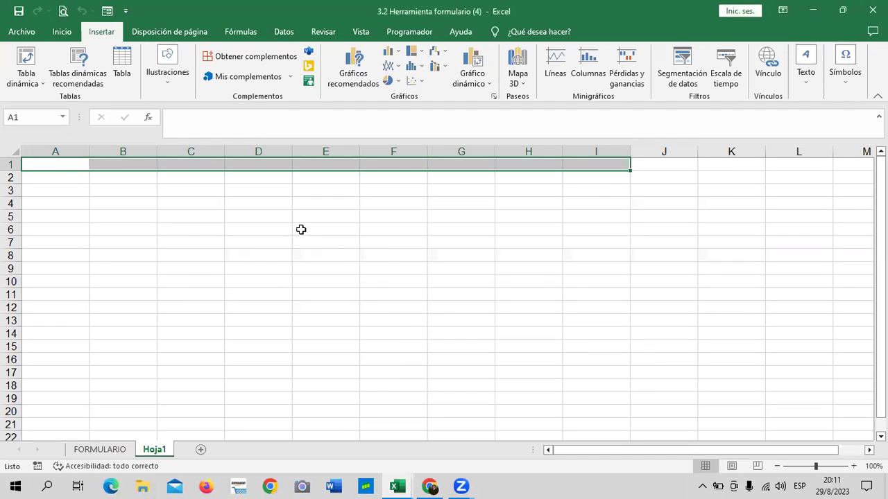
left_click(273, 230)
left_click(32, 161)
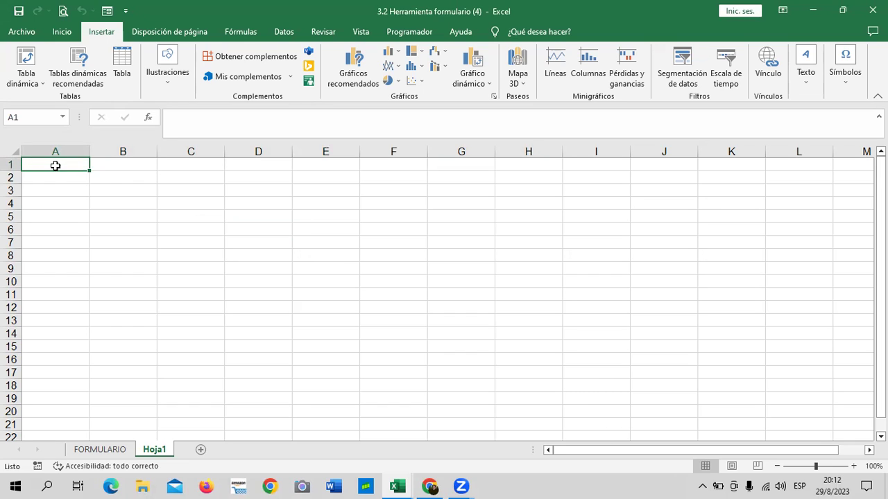
- Type the capitalized headers CODIGO, NOMBRE, ZONA and PRODUCTO into A1 through D1
type("codigo")
key("BackSpace")
key("BackSpace")
key("BackSpace")
key("BackSpace")
key("Caps_Lock")
type("CODIGO")
key("Tab")
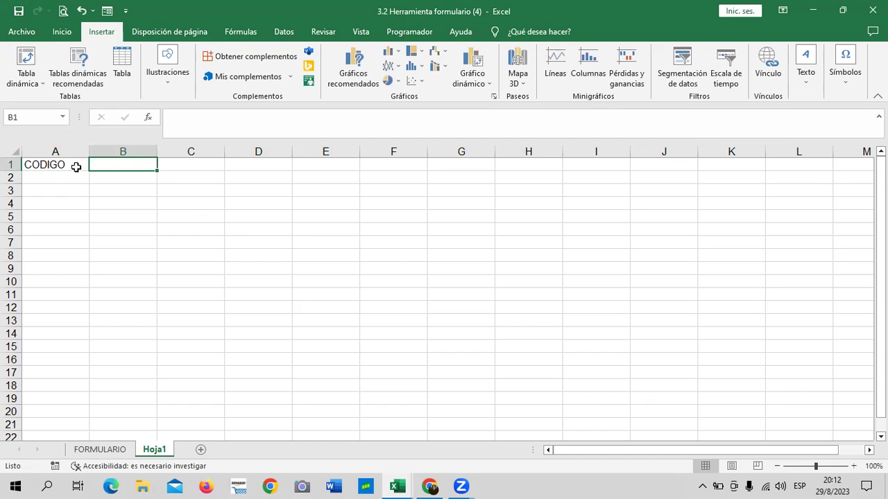
type("NOMBRE")
key("Tab")
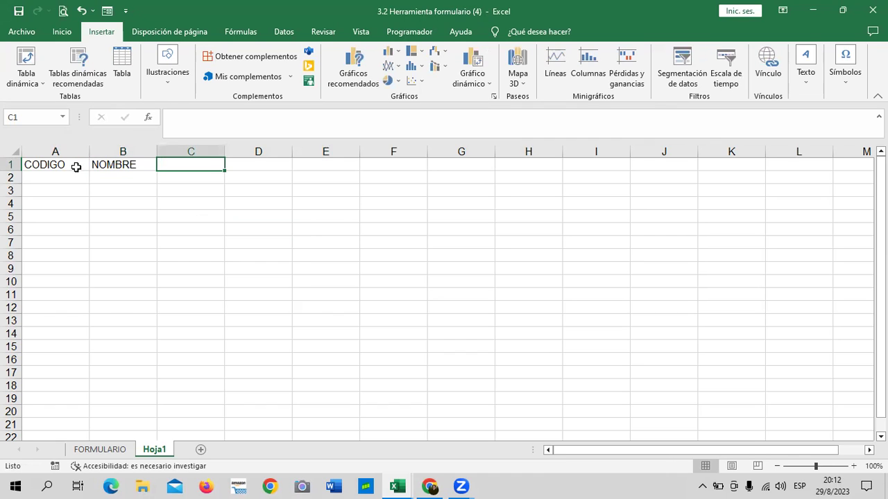
type("ZONA")
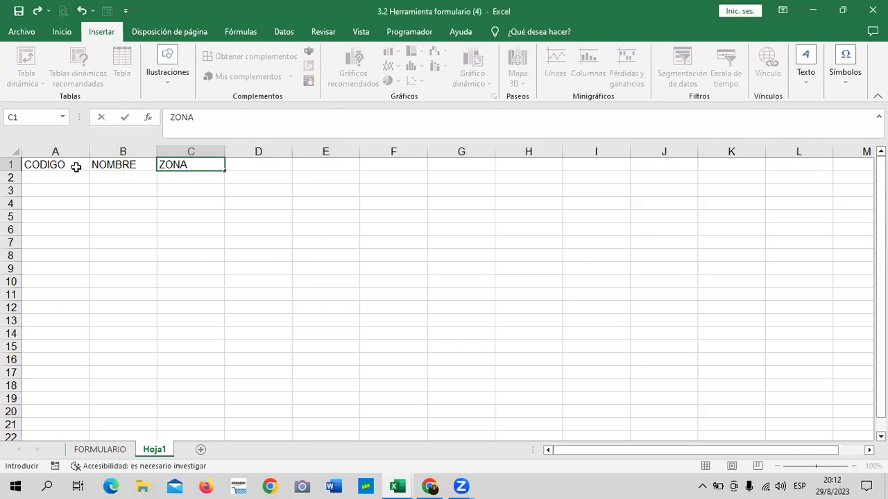
key("Tab")
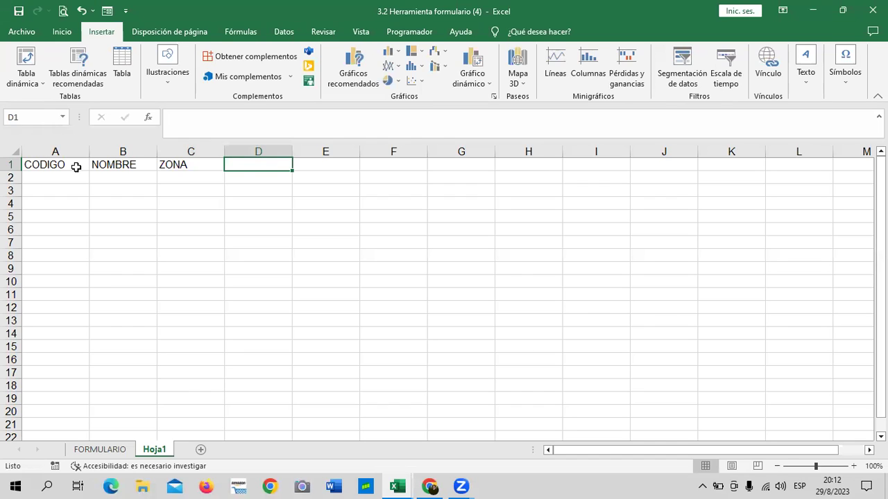
type("PRODUCTO")
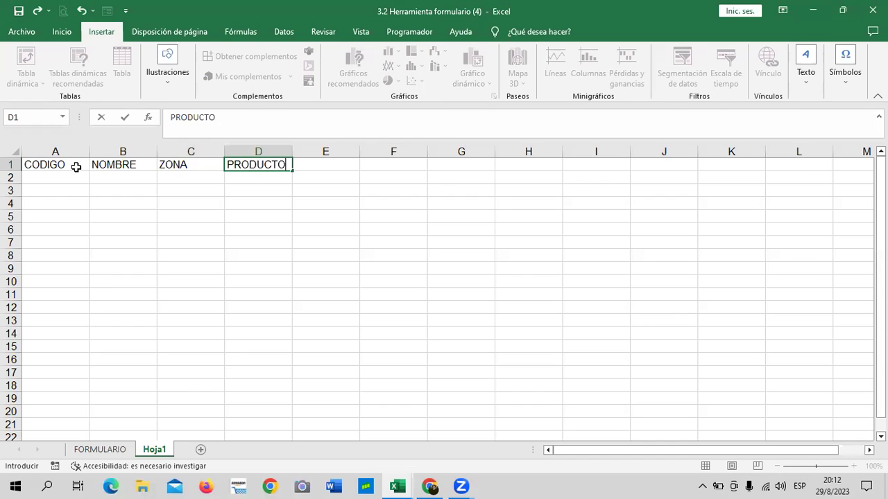
key("Tab")
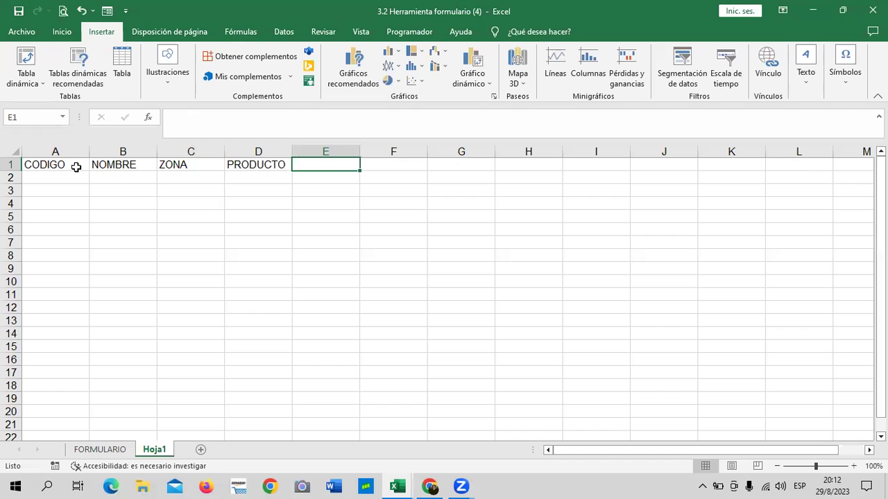
- Add the headers CANTIDAD, PRECIO and TOTAL in E1, F1 and G1
type("CANTIDAD")
key("Tab")
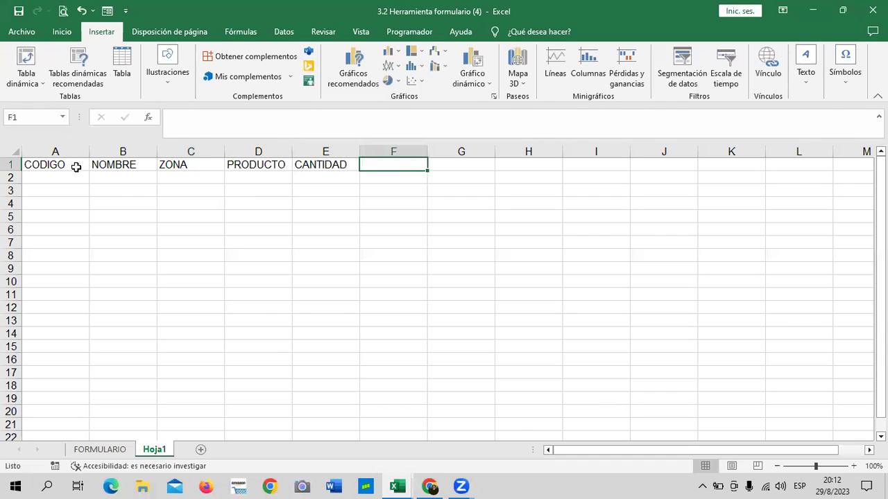
type("PRECIO")
key("Tab")
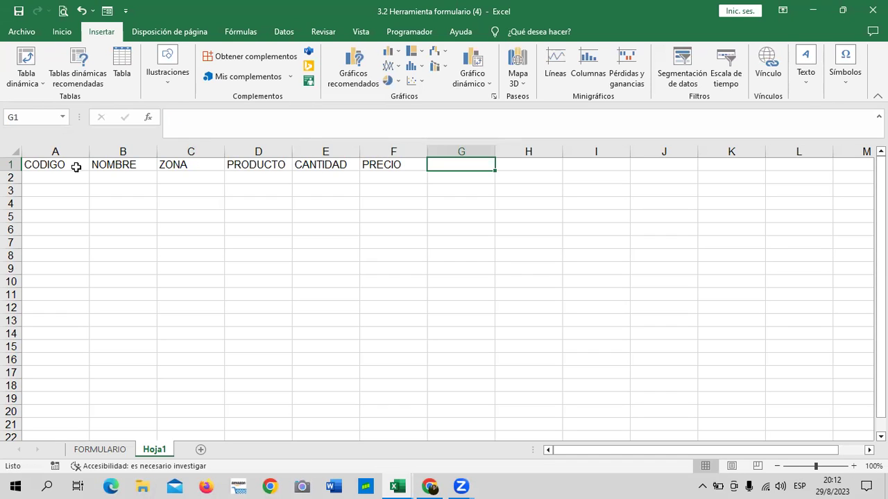
type("TOTAL")
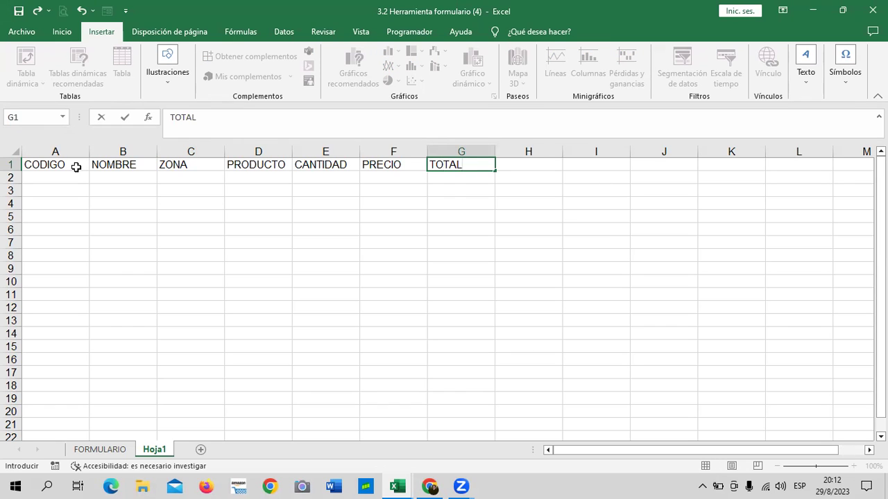
key("Return")
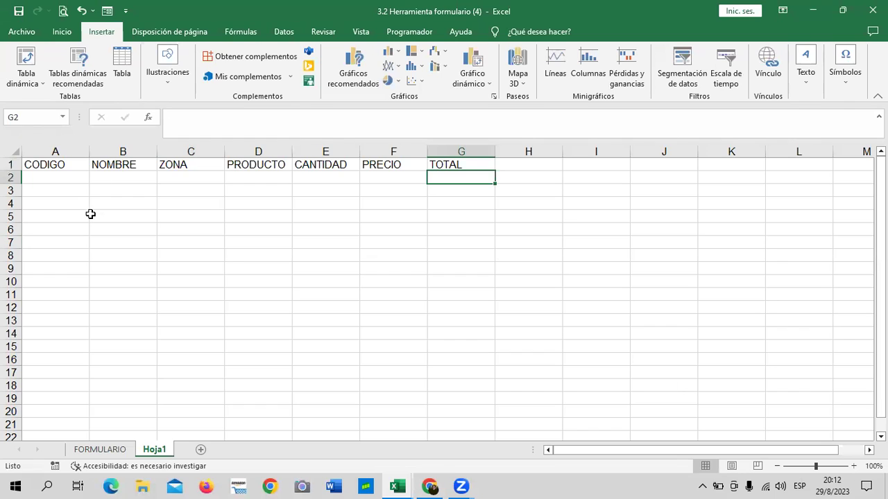
left_click_drag(65, 164, 453, 164)
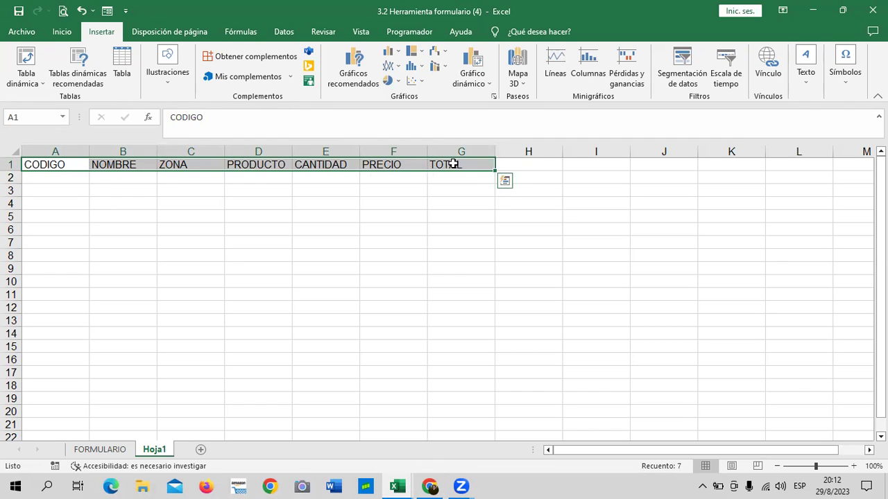
left_click(325, 307)
mouse_move(68, 167)
left_mouse_down()
mouse_move(312, 178)
mouse_move(452, 170)
left_mouse_up()
left_click(108, 11)
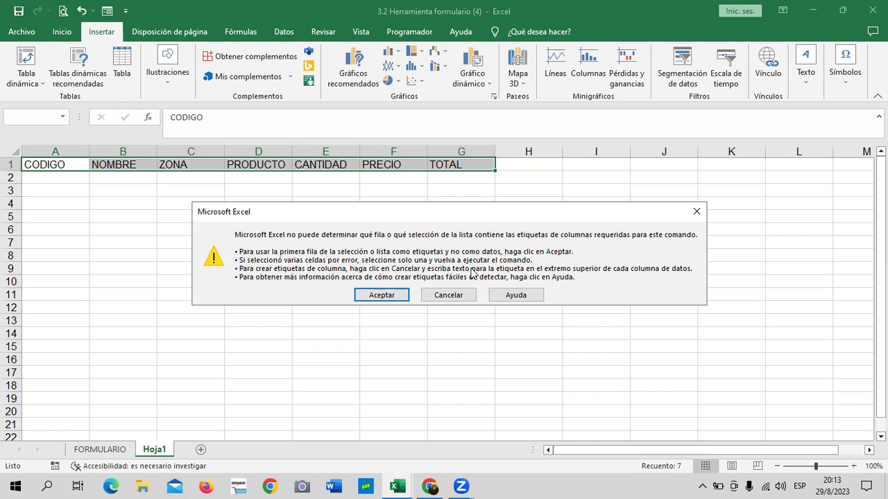
left_click(393, 295)
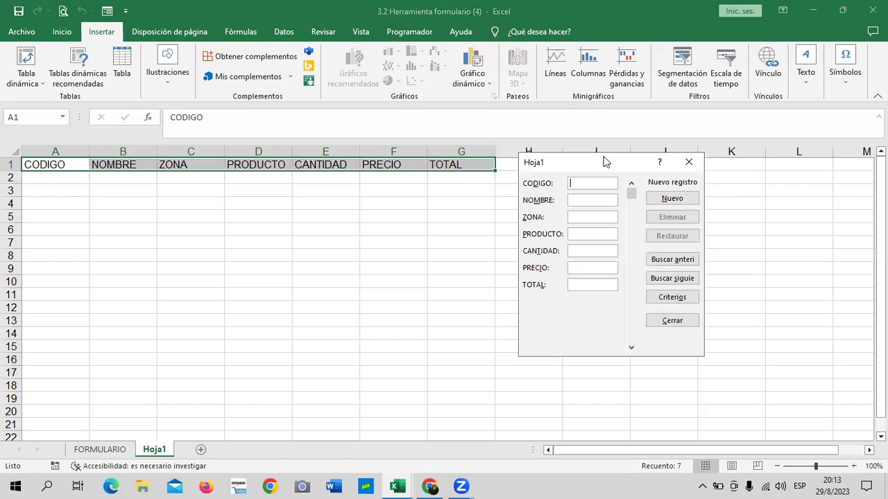
left_click_drag(603, 161, 596, 155)
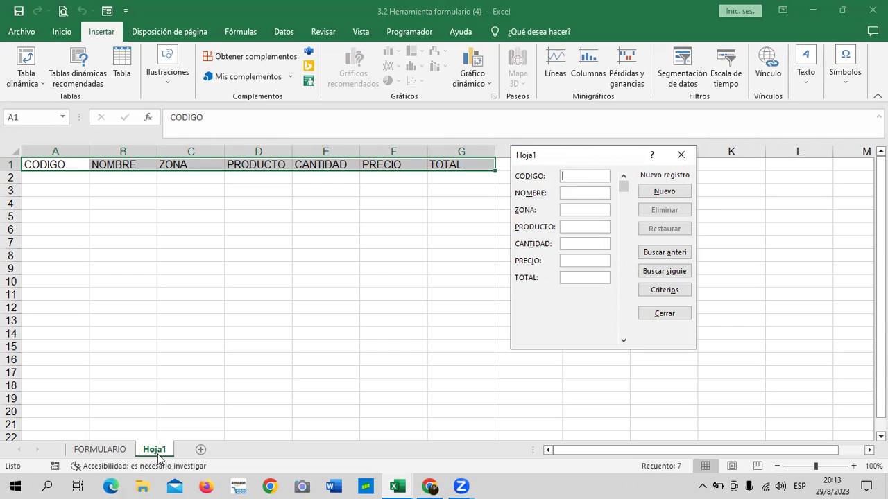
left_click(680, 155)
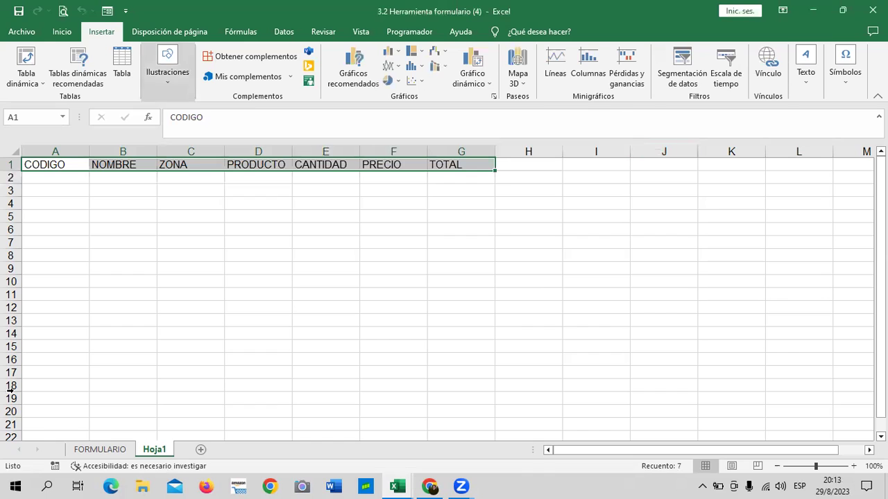
- Rename the Hoja1 sheet tab to 'FORMULARIO DE DATOS' using Cambiar nombre
right_click(158, 451)
left_click(200, 327)
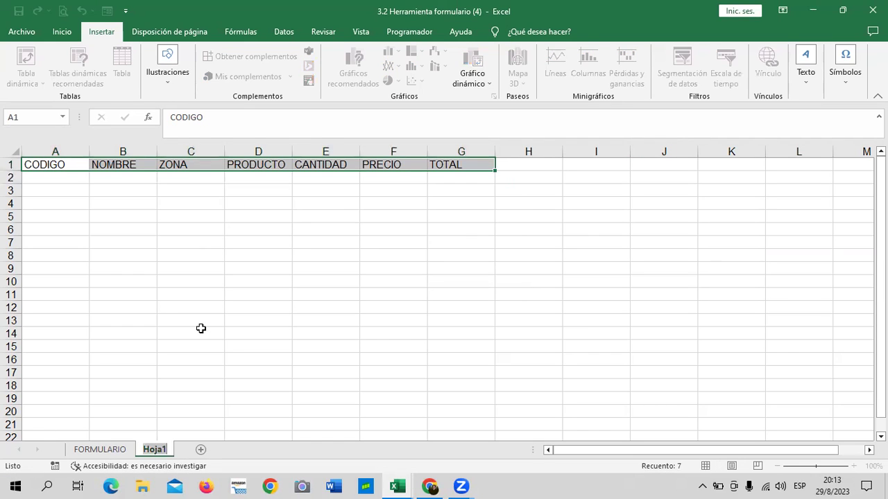
type("FORMAULAR")
key("BackSpace")
key("BackSpace")
key("BackSpace")
key("BackSpace")
key("BackSpace")
type("ULARIO DE DATOS")
key("Return")
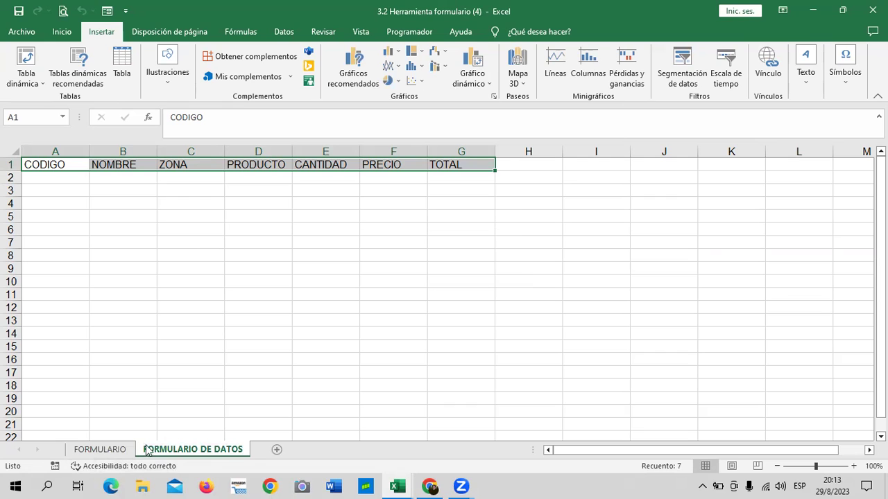
- Open the data form with row 1 as labels and add a record with CODIGO 01
left_click(108, 11)
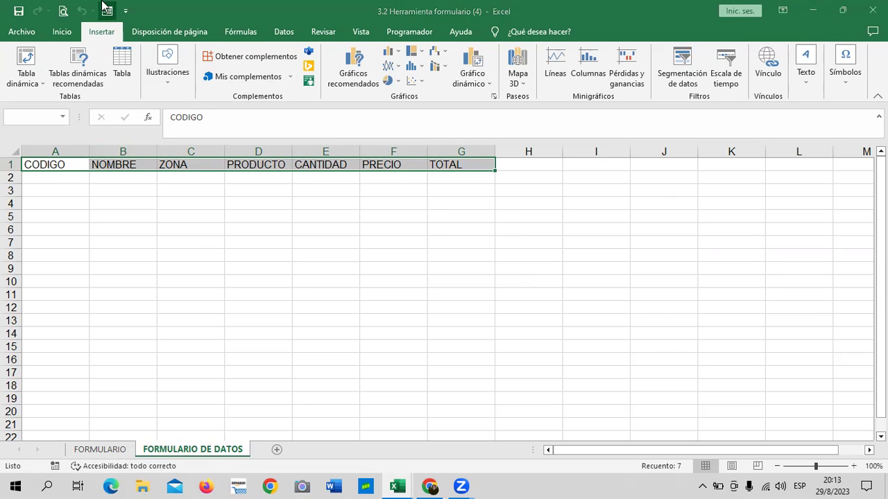
left_click(381, 297)
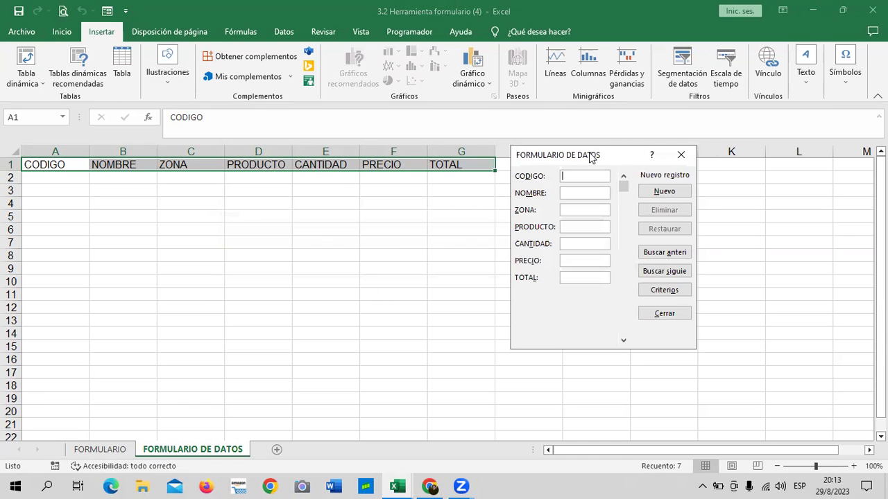
left_click_drag(591, 156, 406, 120)
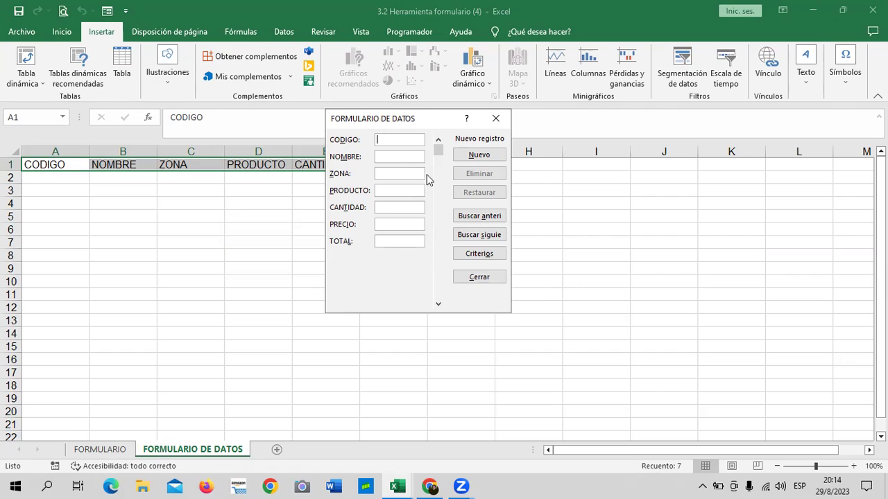
type("01")
key("Tab")
key("Tab")
key("Tab")
key("Tab")
key("Tab")
key("Tab")
key("Tab")
key("Tab")
key("Tab")
key("Tab")
key("Tab")
key("Tab")
key("Tab")
key("Return")
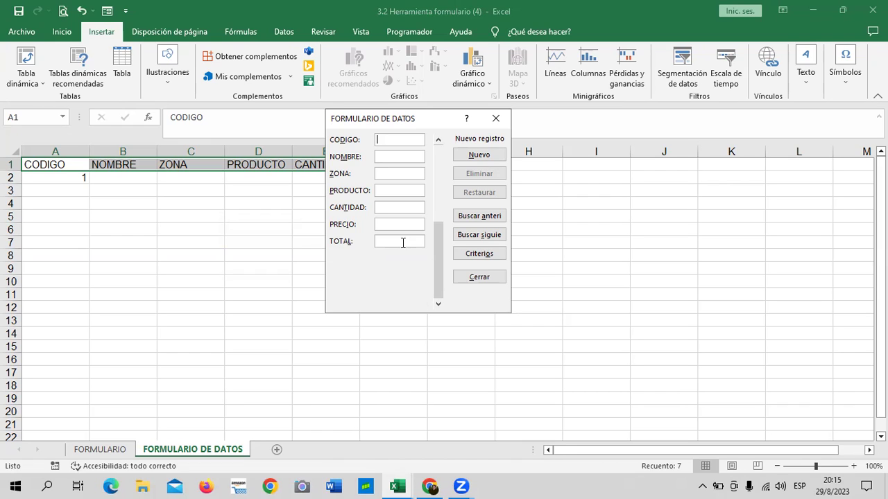
scroll(402, 242, "up", 1)
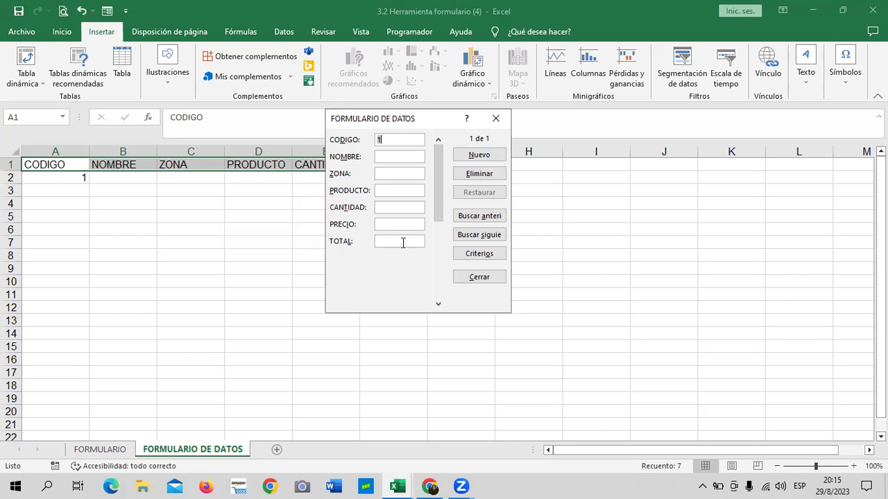
- Enter the seller's full name in NOMBRE, correcting the misspelled first name
key("Tab")
type("OSCAFR AGUIRRE")
key("Home")
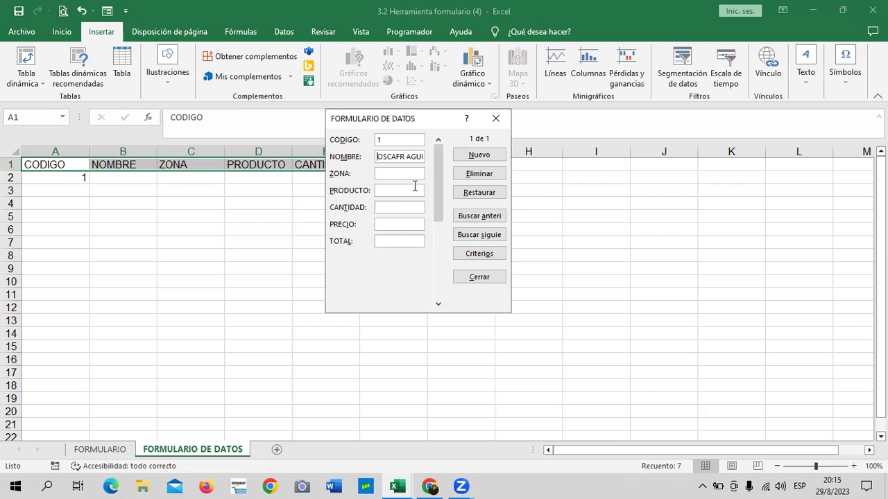
left_click(404, 157)
key("BackSpace")
key("BackSpace")
type("R")
- Fill in zone CENTRAL, product MOUSE, quantity 25 and price 4.50, and add the record
key("Tab")
type("CENTRAL")
key("Tab")
type("MOUSE")
key("Tab")
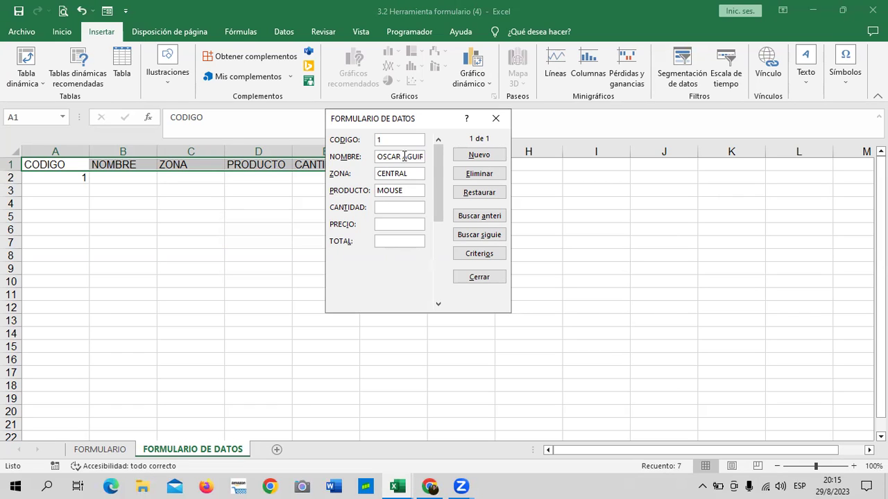
type("25")
type("4.50")
key("Tab")
key("Return")
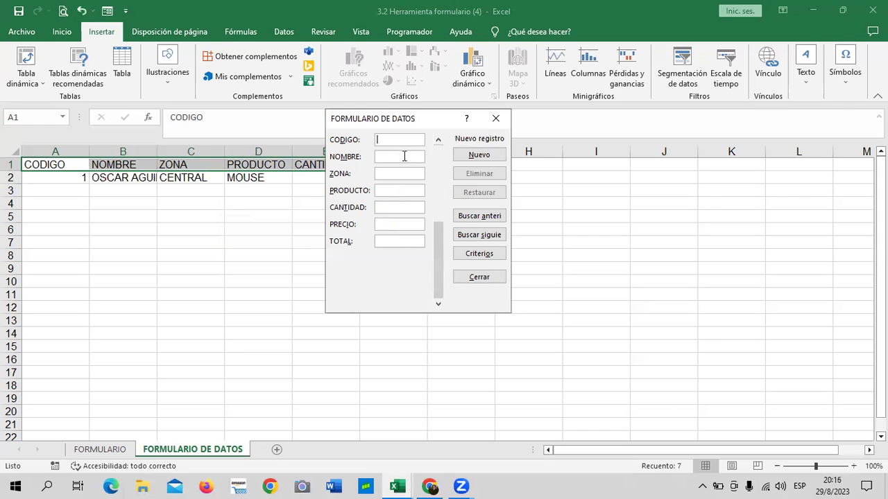
- Close the data form and autofit column B to the seller's full name
left_click(496, 117)
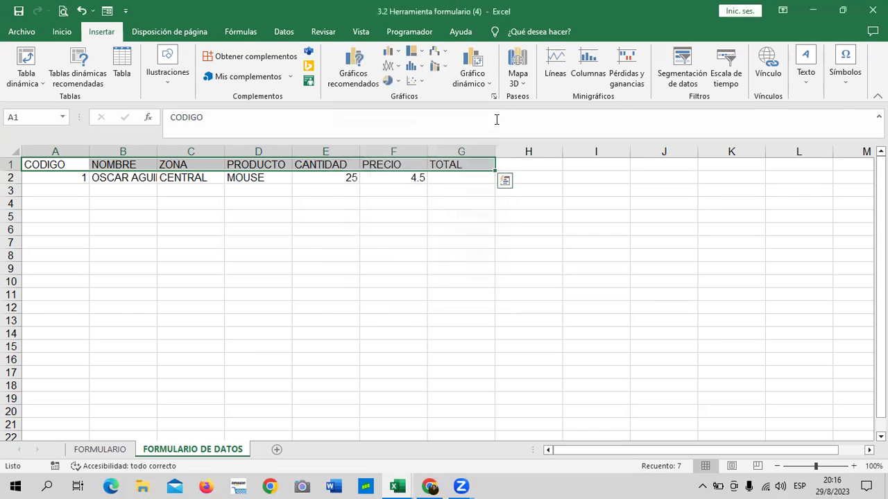
double_click(156, 152)
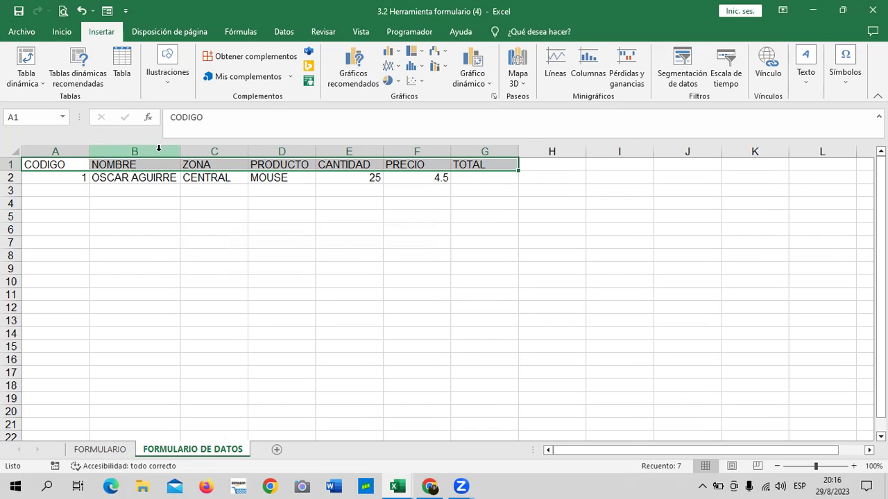
left_click(82, 11)
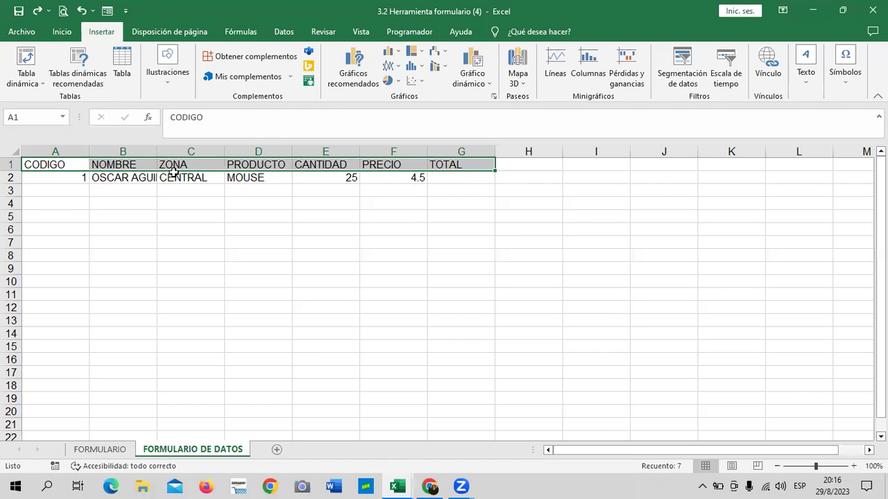
double_click(157, 152)
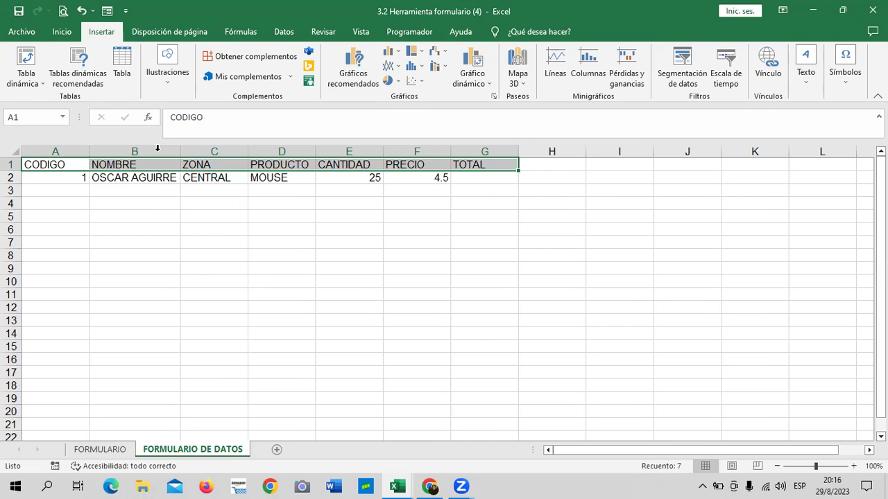
- Apply accounting currency format to F2 (showing $ 4.50) and to G2
left_click(430, 176)
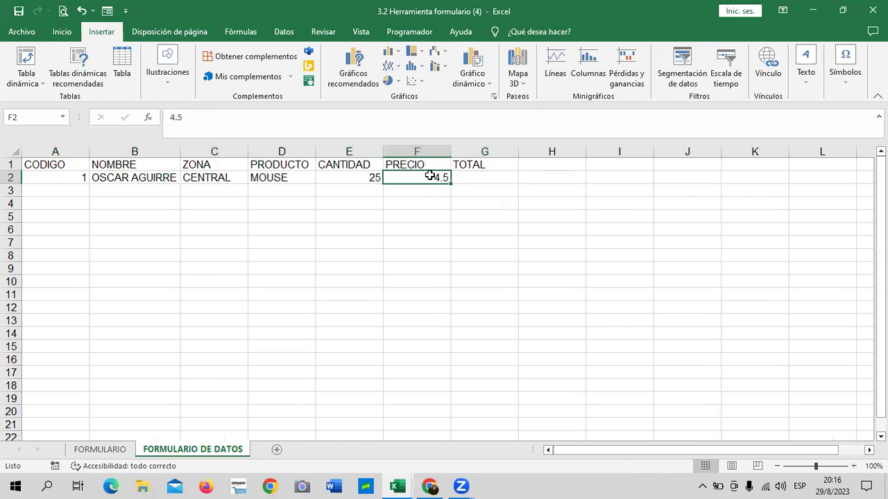
left_click(59, 35)
left_click(419, 78)
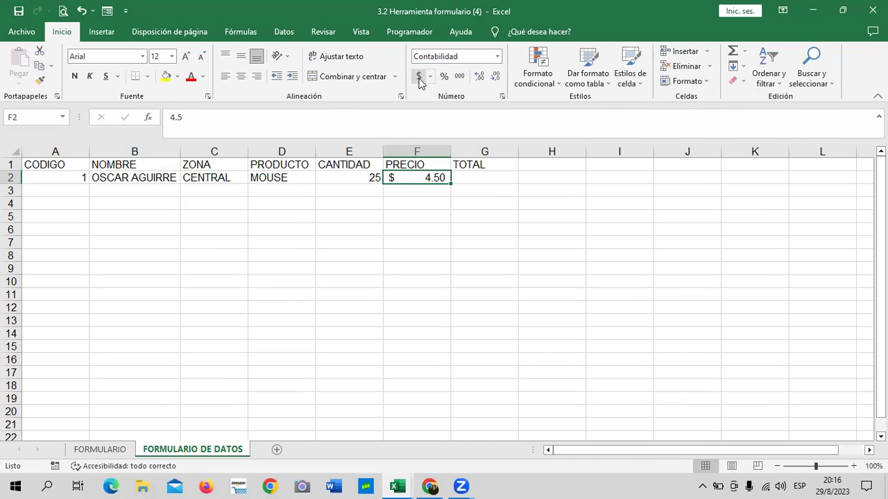
left_click(497, 179)
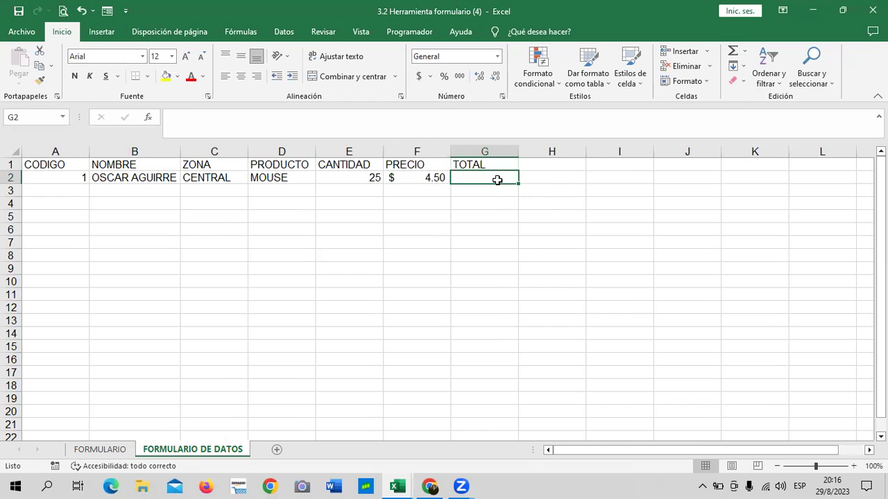
left_click(421, 77)
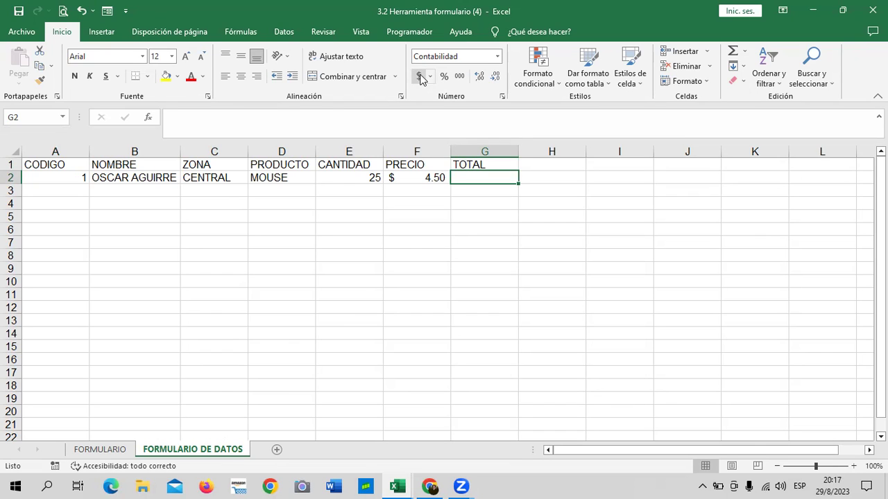
- Enter the formula =E2*F2 in G2 so TOTAL shows $ 112.50
type("=")
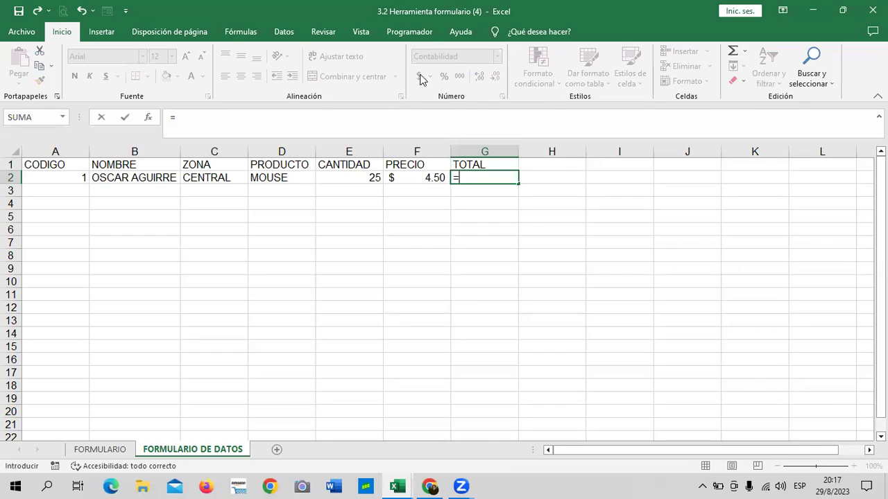
left_click(371, 177)
type("*")
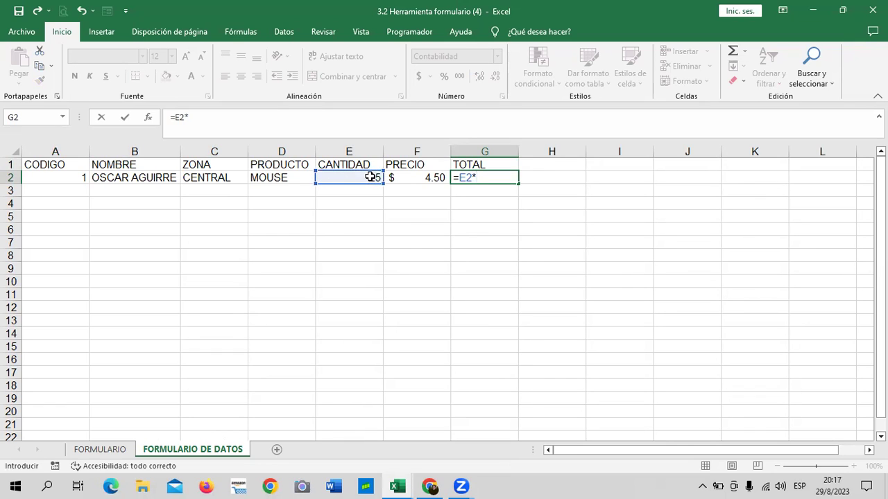
left_click(406, 177)
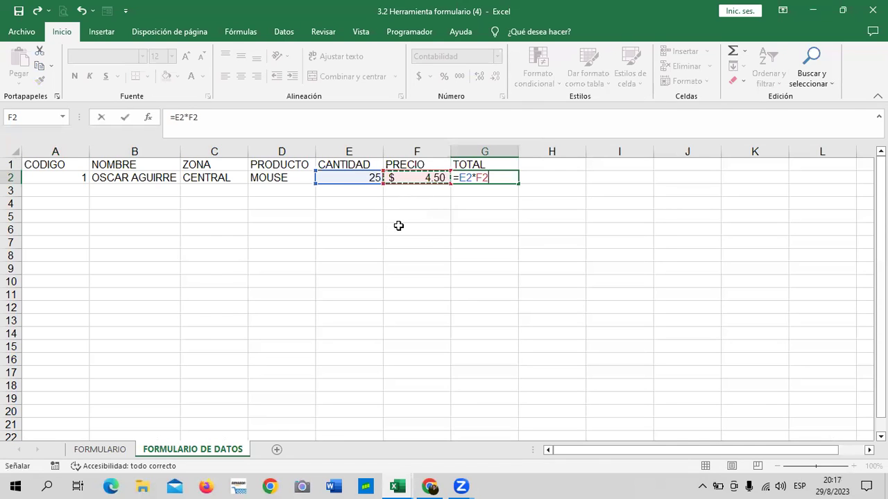
key("Return")
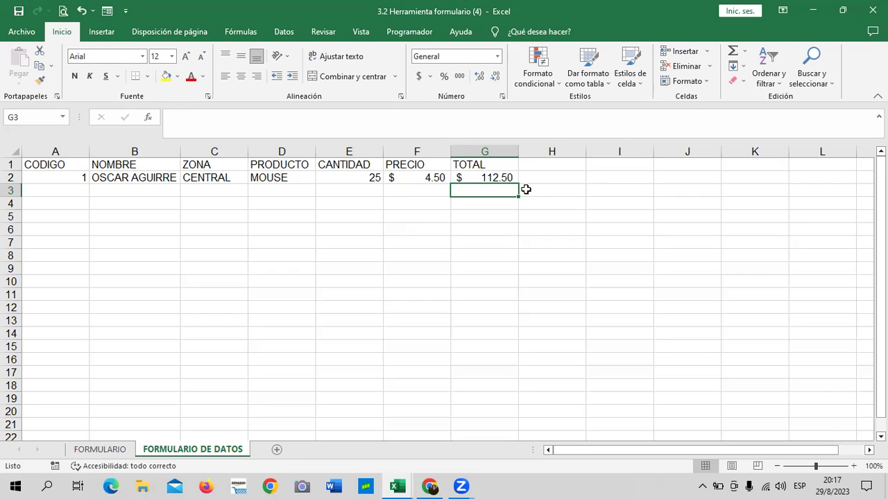
left_click(495, 177)
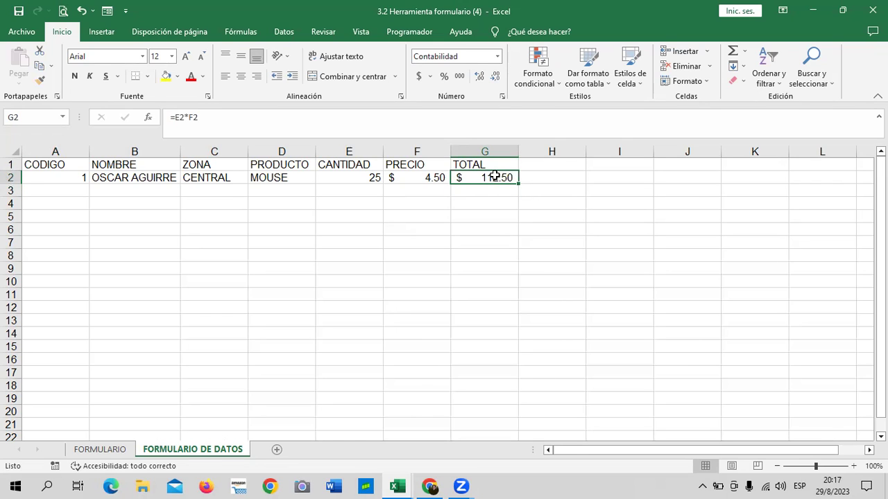
left_click(351, 261)
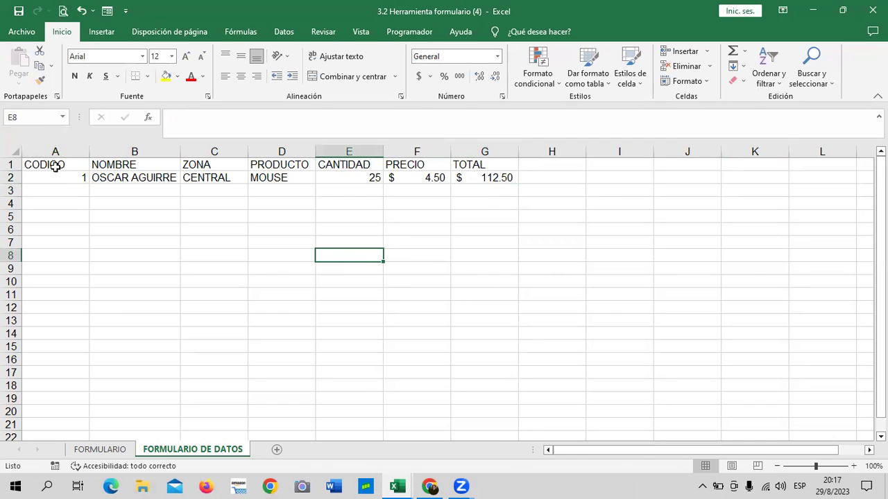
- Apply the green Énfasis6 cell style to the header row A1:G1
left_click_drag(61, 166, 471, 168)
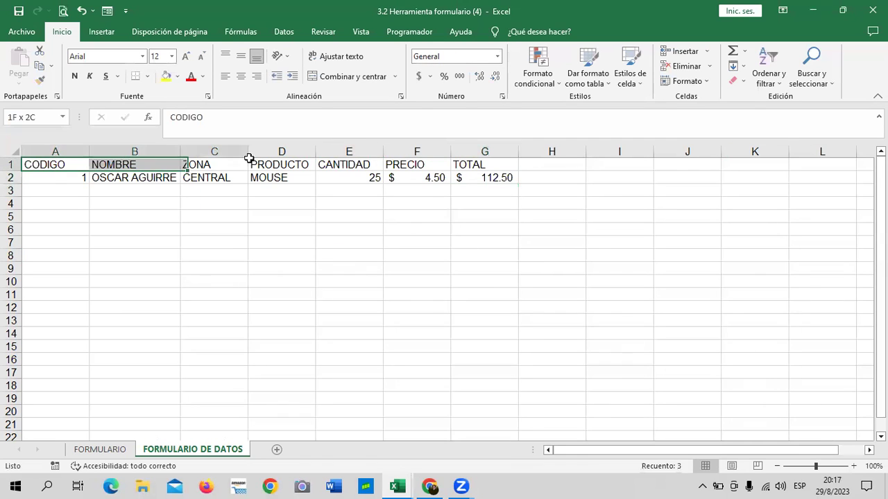
left_click(634, 86)
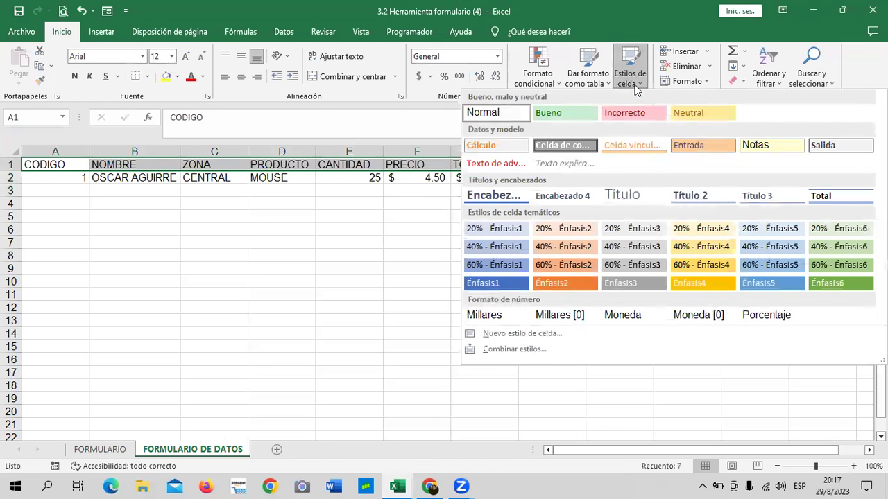
left_click(835, 280)
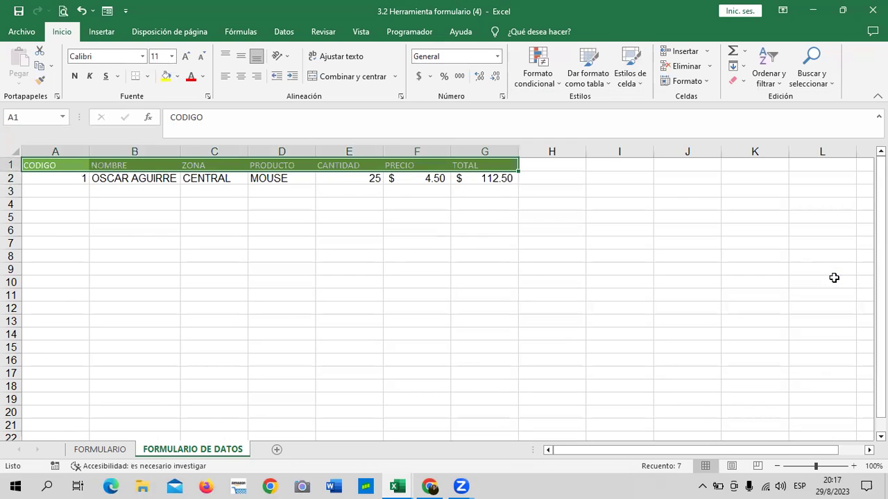
- Enlarge the header font two sizes and autofit columns D and E to PRODUCTO and CANTIDAD
left_click(186, 57)
left_click(185, 56)
left_click(185, 56)
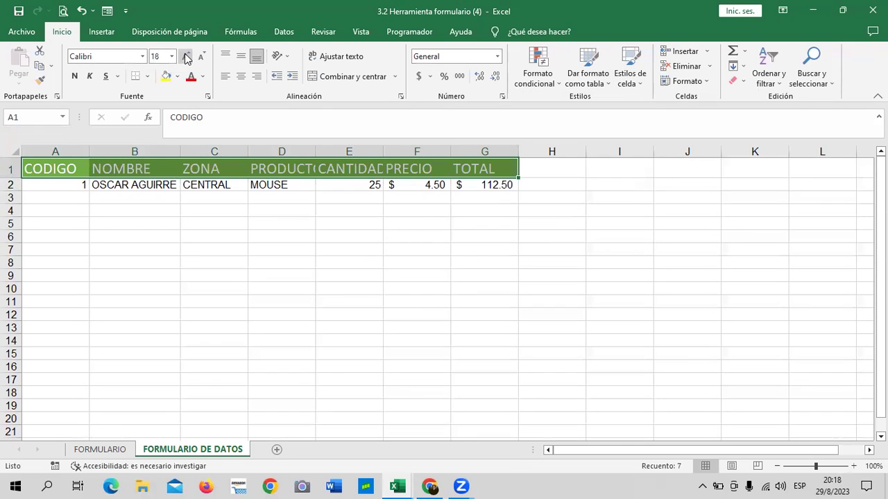
left_click(272, 264)
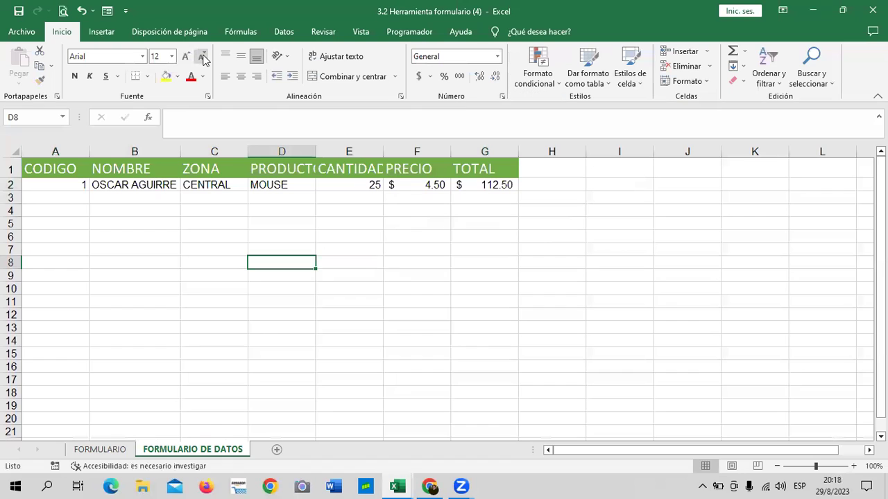
left_click(312, 170)
double_click(315, 152)
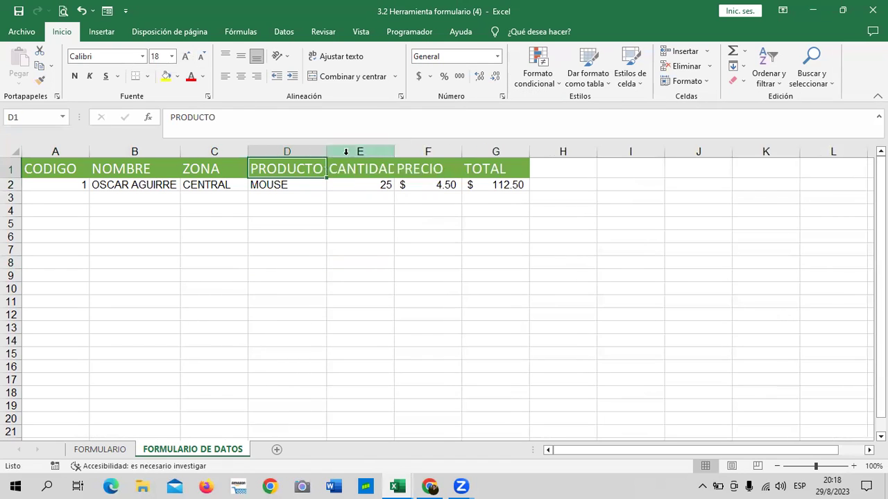
double_click(394, 151)
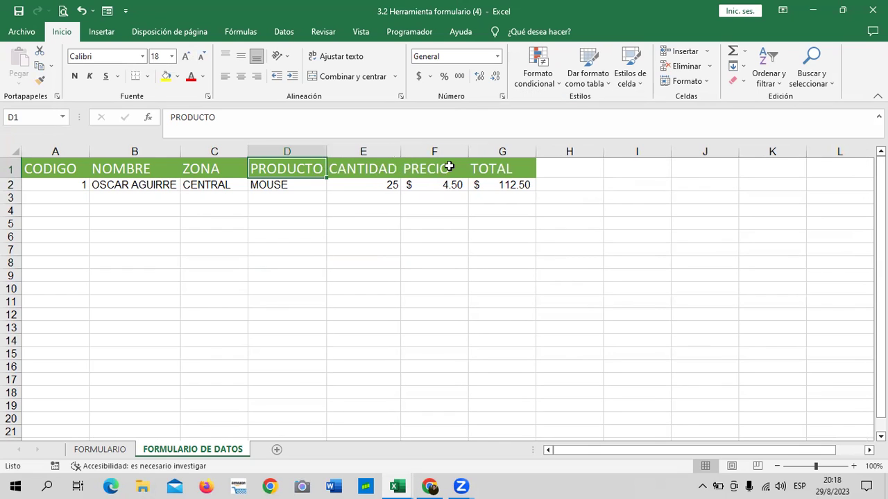
- Center the header titles across A1:G1
left_click_drag(80, 170, 492, 175)
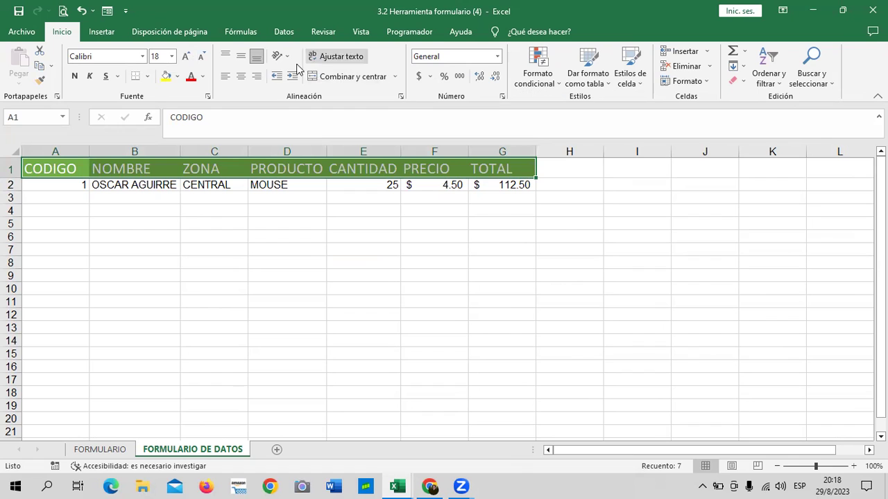
left_click(242, 78)
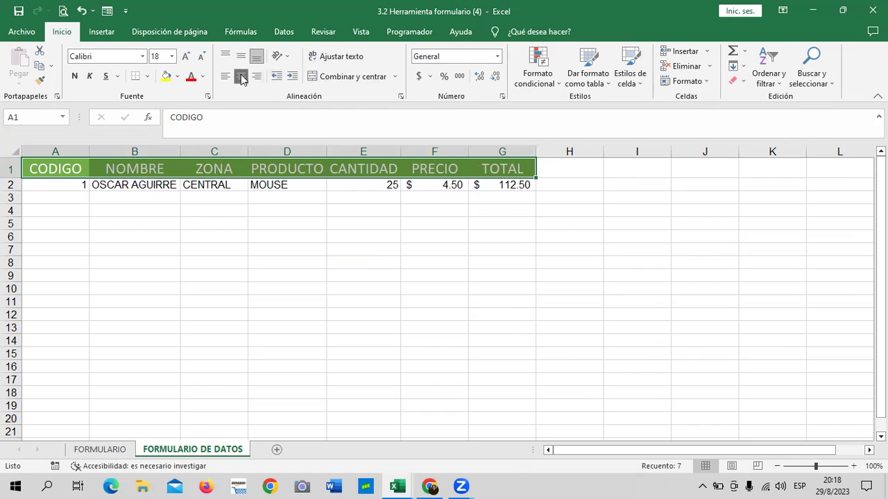
left_click(185, 349)
mouse_move(70, 168)
left_mouse_down()
mouse_move(239, 339)
mouse_move(515, 373)
left_mouse_up()
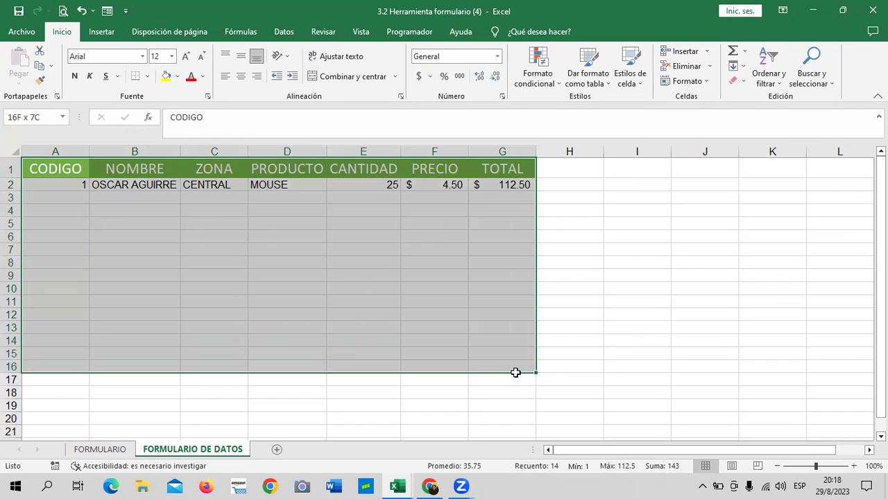
- Apply Todos los bordes to A1:G16 and autofit column A to the CODIGO header
left_click(149, 77)
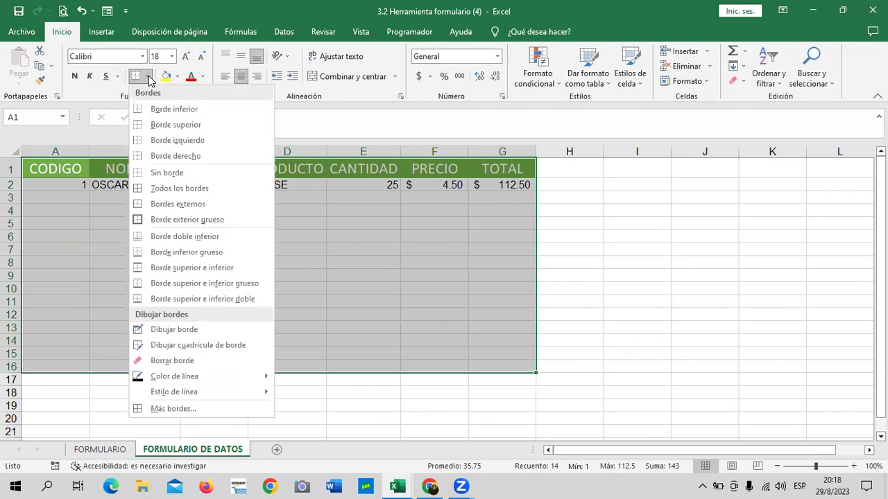
left_click(180, 188)
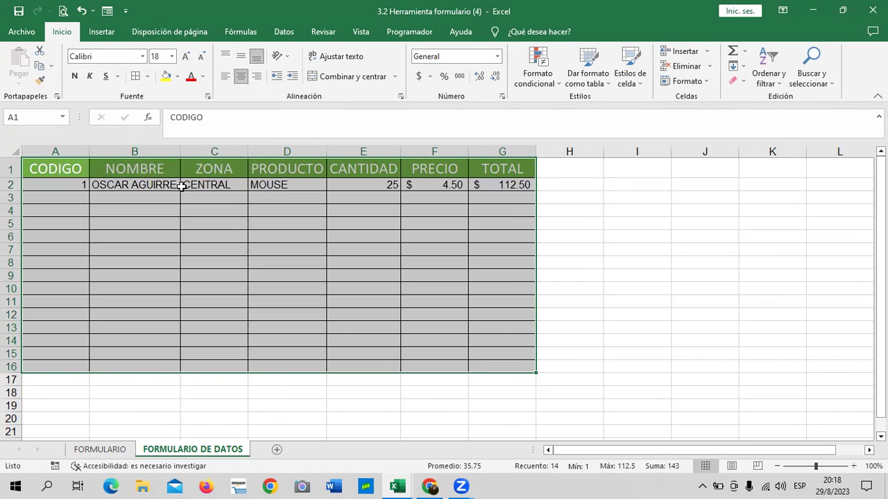
left_click(171, 250)
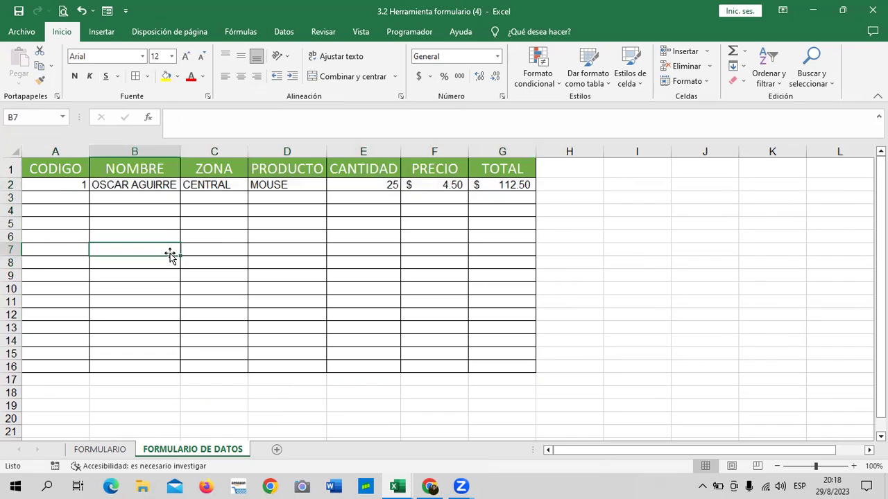
double_click(89, 147)
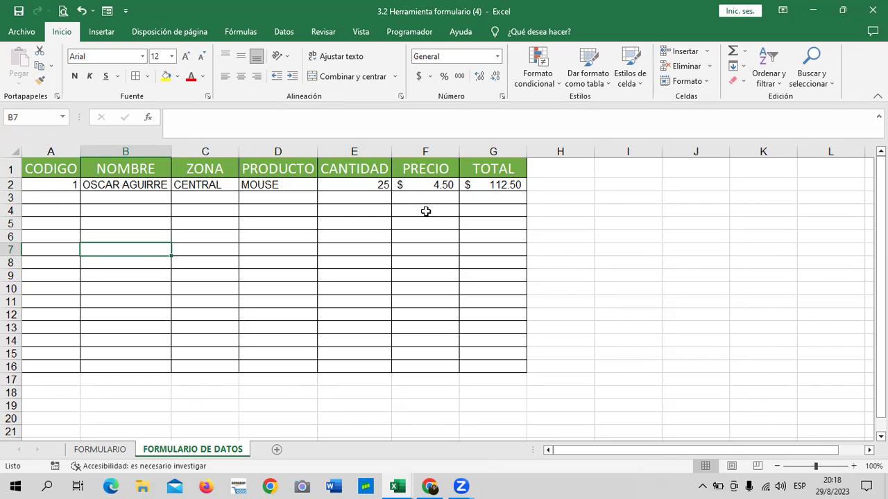
left_click(374, 186)
- Add record 2 via the form: seller name, OCCIDENTE, TECLADOS, quantity 20, price 7
left_click(106, 11)
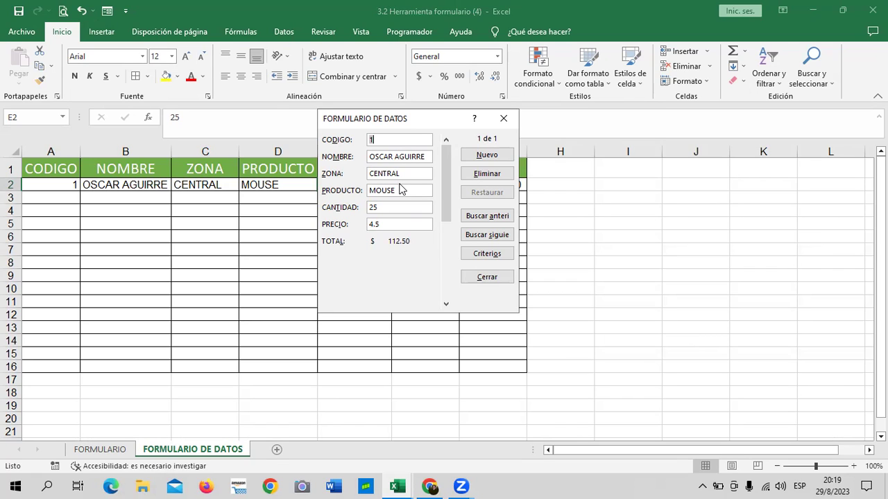
key("Tab")
key("Tab")
key("Tab")
key("Tab")
key("Tab")
key("Tab")
key("Tab")
key("Tab")
key("Tab")
key("Tab")
key("Tab")
key("Tab")
key("Tab")
key("Tab")
key("Tab")
key("Tab")
key("Tab")
key("Tab")
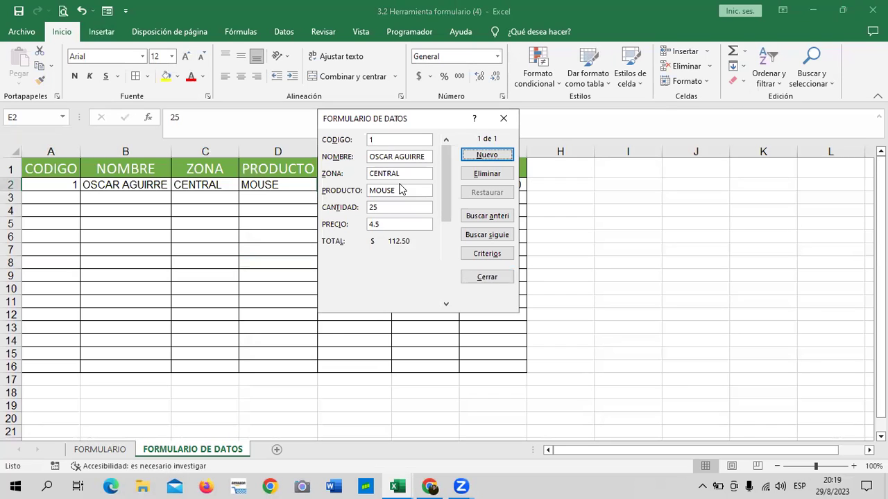
key("Return")
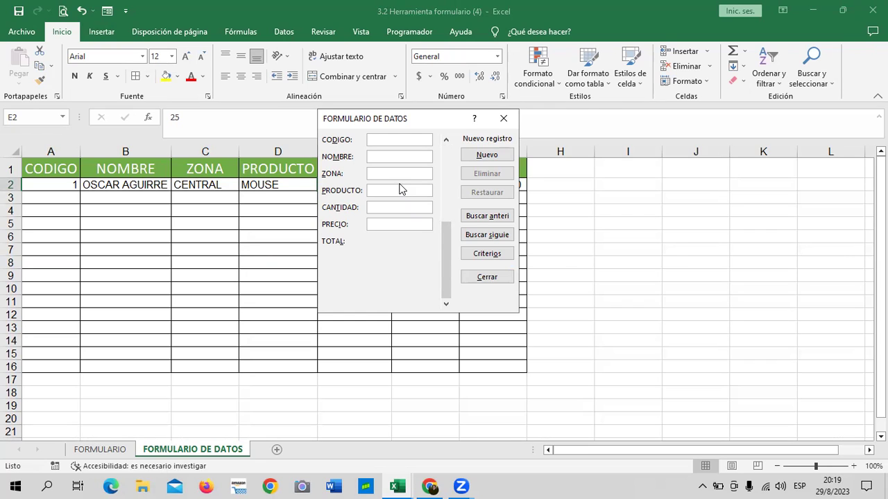
type("2")
type("ANA MARIA")
type("OCCIDENTE")
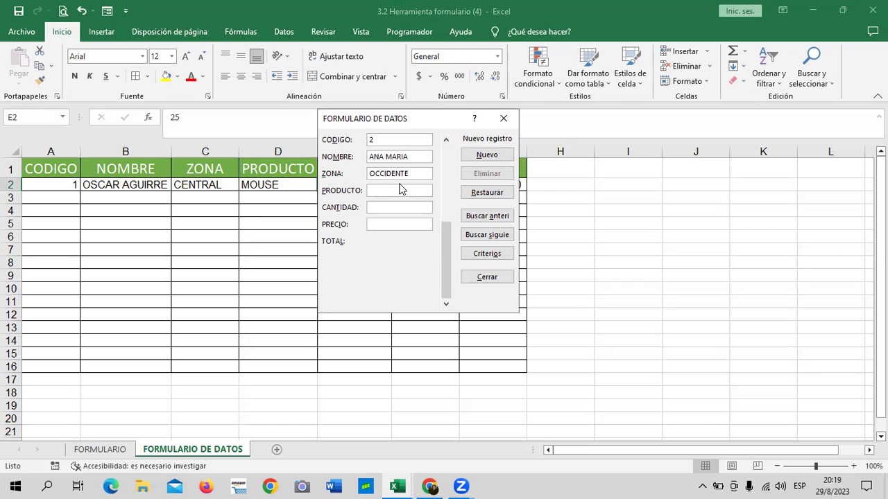
type("TECLADOS")
type("20")
key("Tab")
type("7")
key("Return")
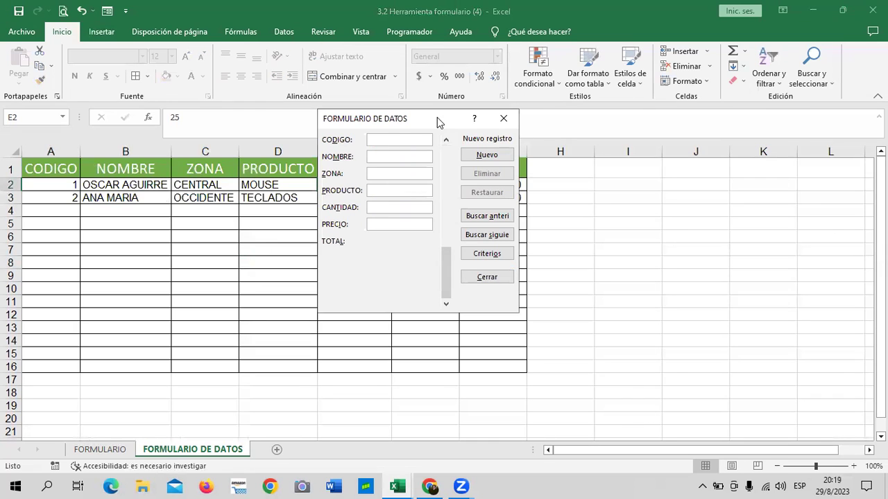
- Move the data form above the table and browse back to the first record
left_click_drag(437, 119, 721, 141)
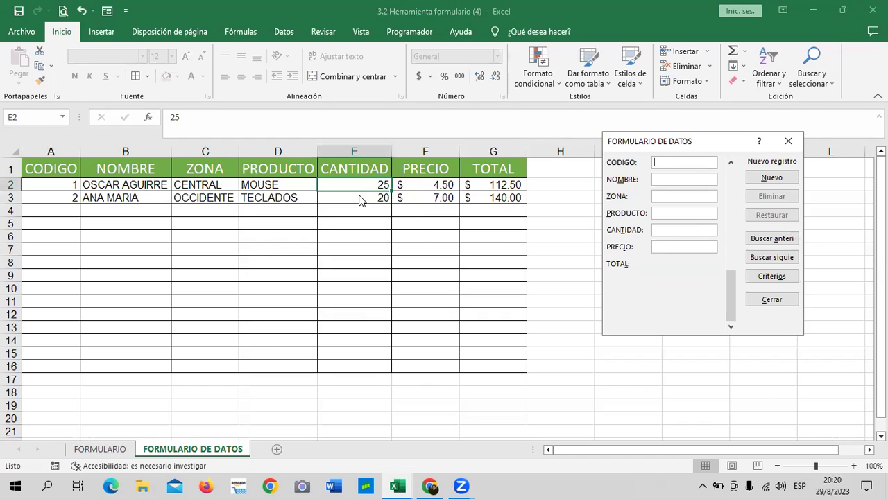
left_click_drag(706, 145, 574, 150)
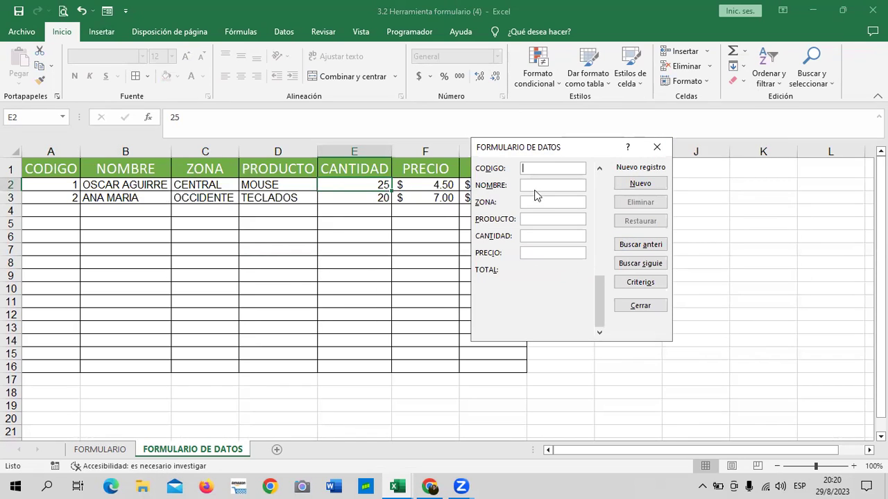
left_click_drag(588, 148, 466, 149)
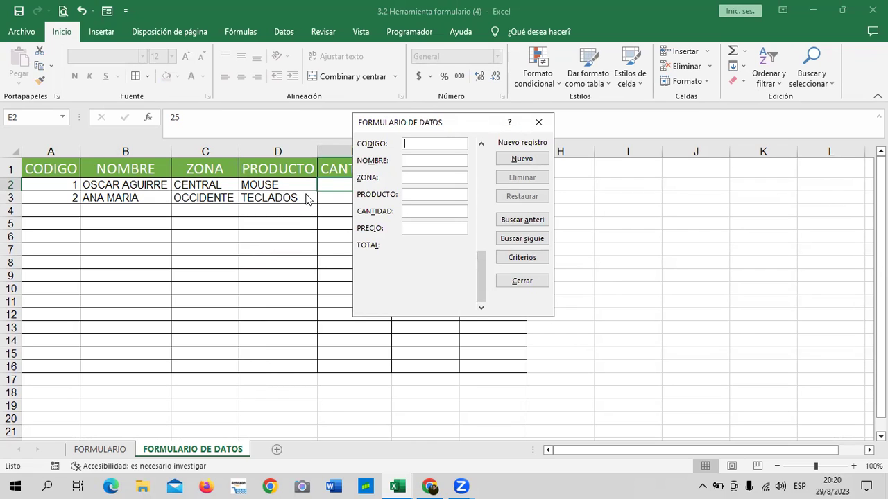
left_click(481, 144)
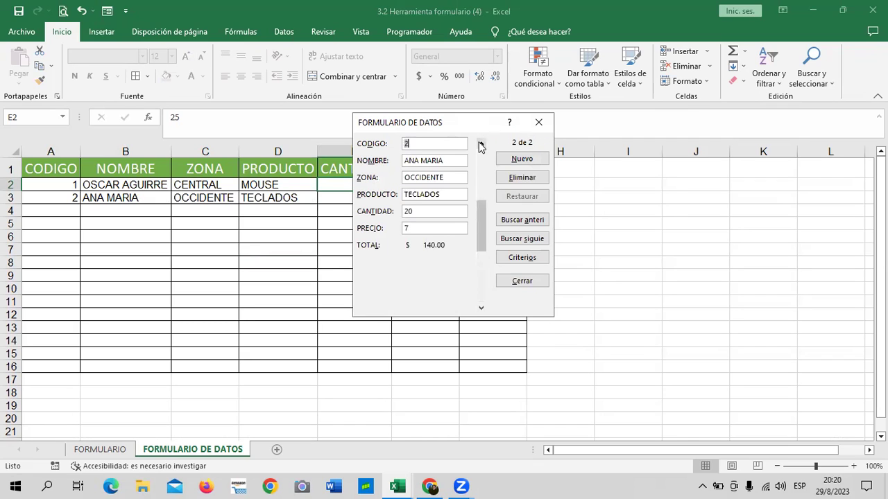
left_click(482, 143)
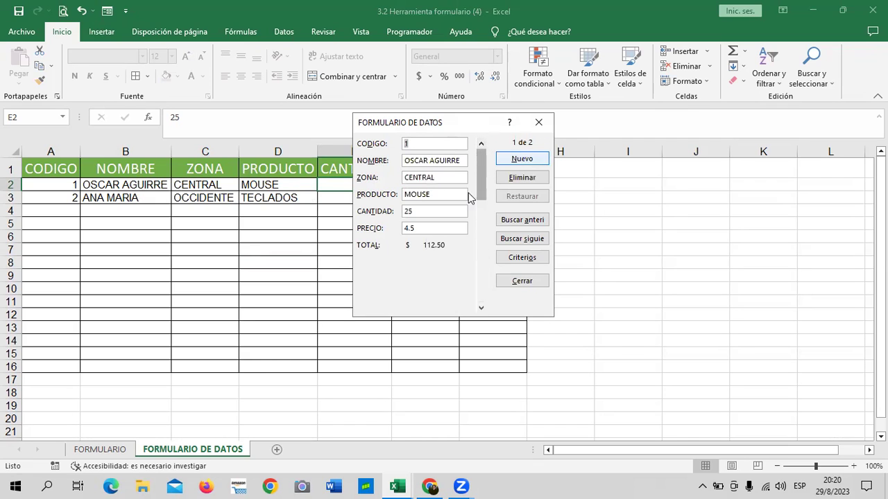
- Move the data form aside and close it, revealing the two-record sales table
left_click(474, 74)
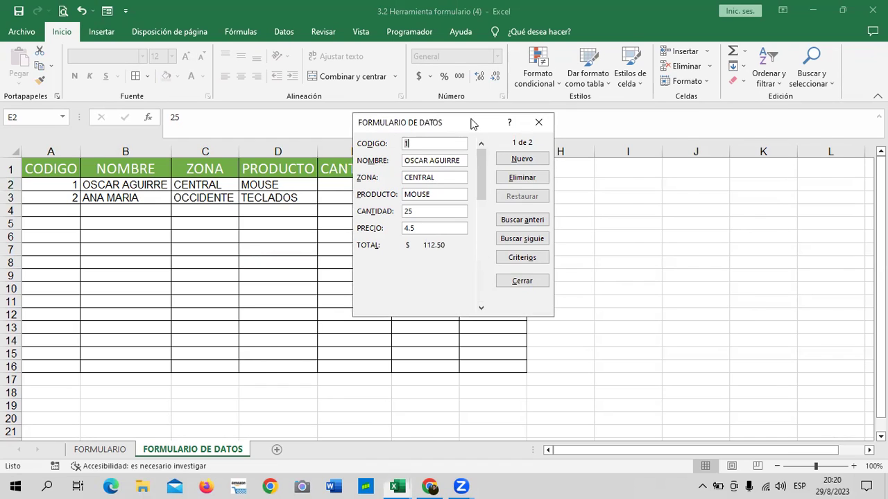
left_click_drag(470, 122, 748, 109)
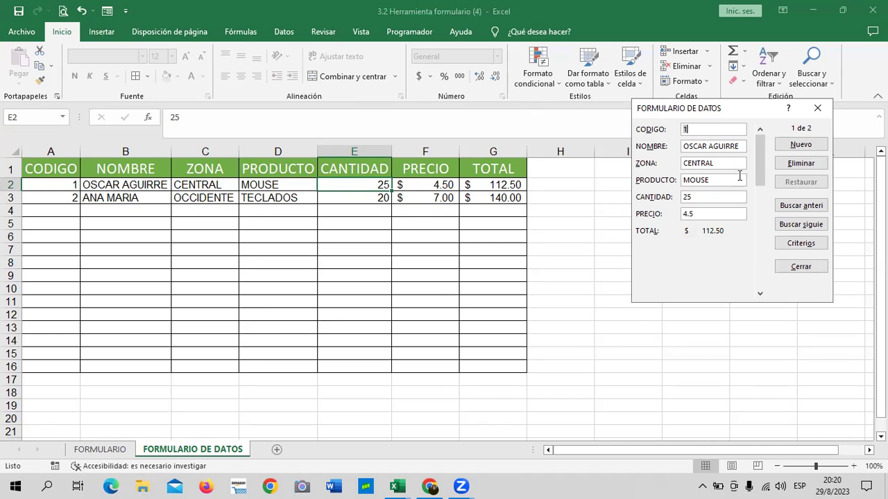
left_click(817, 109)
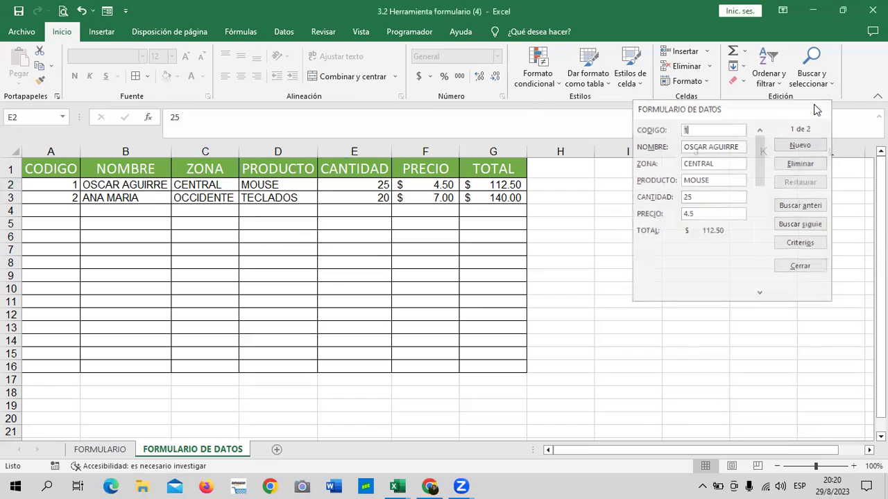
left_click(489, 198)
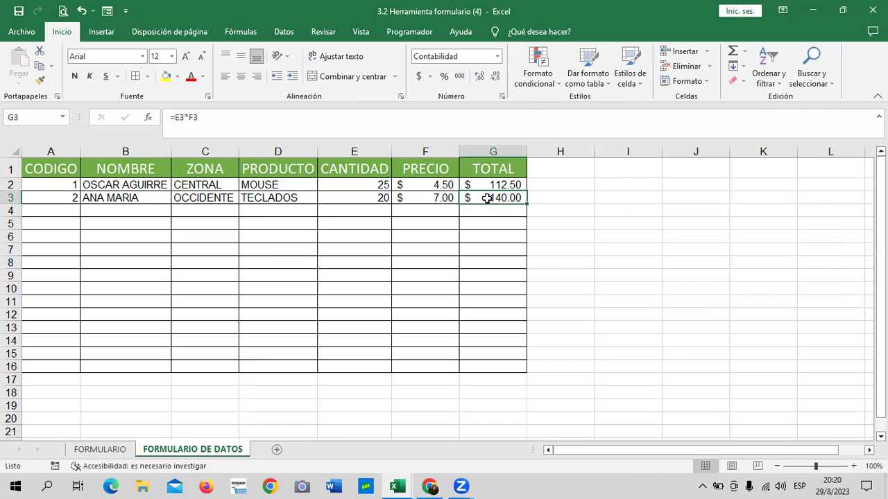
left_click(379, 123)
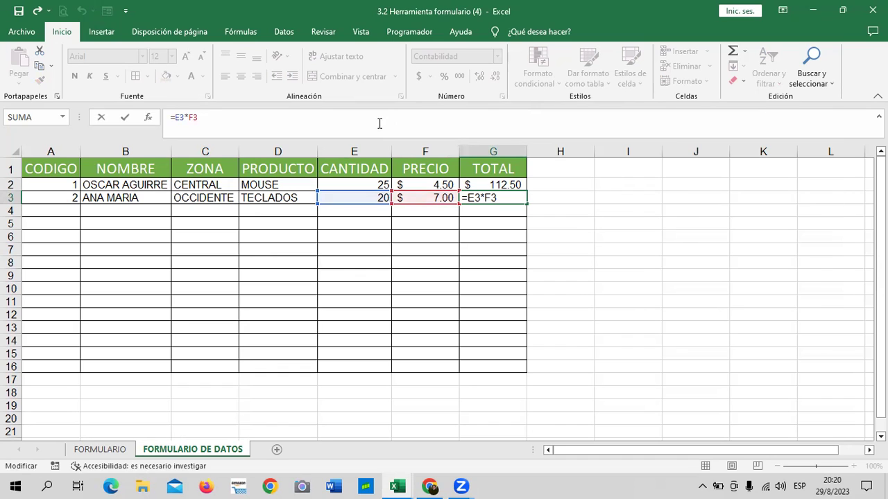
key("Return")
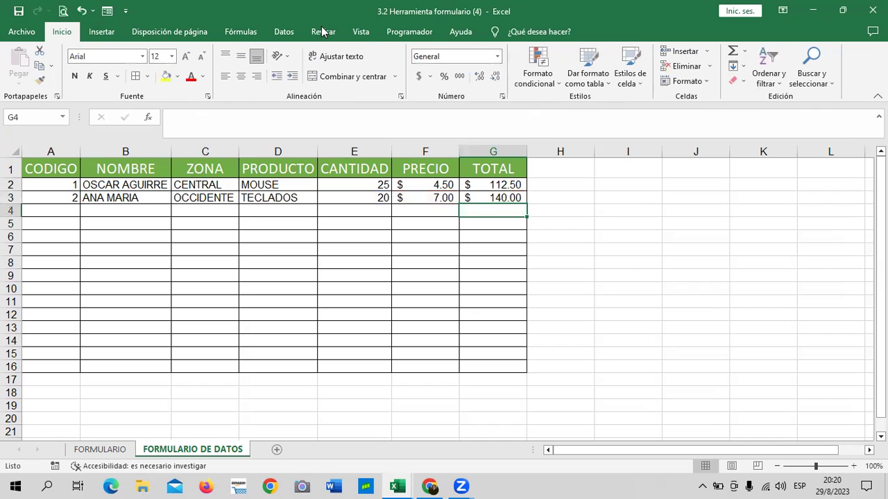
left_click(331, 165)
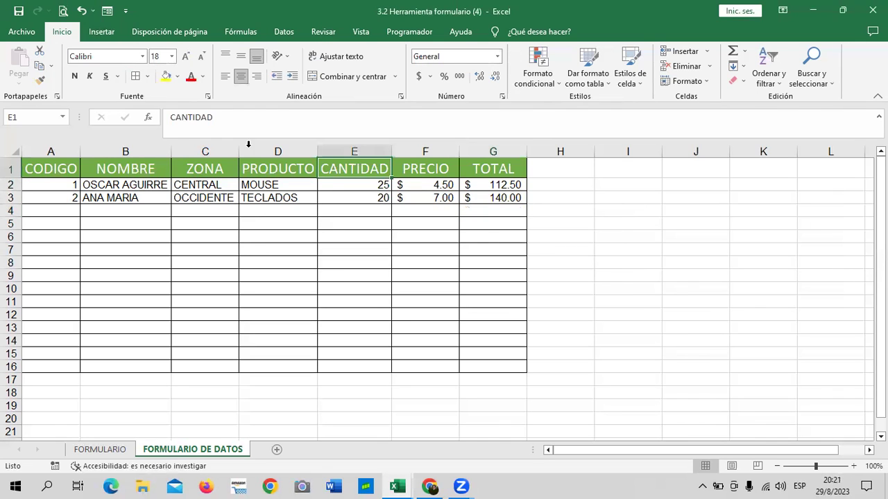
left_click(493, 197)
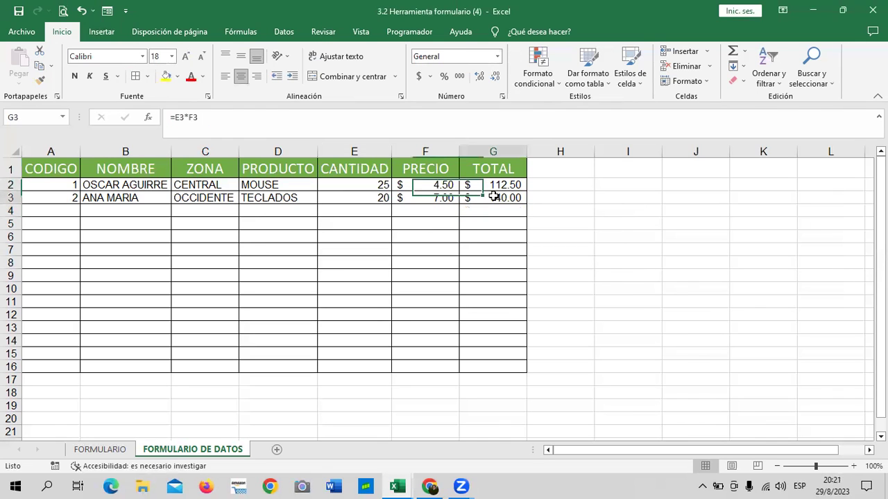
left_click(107, 11)
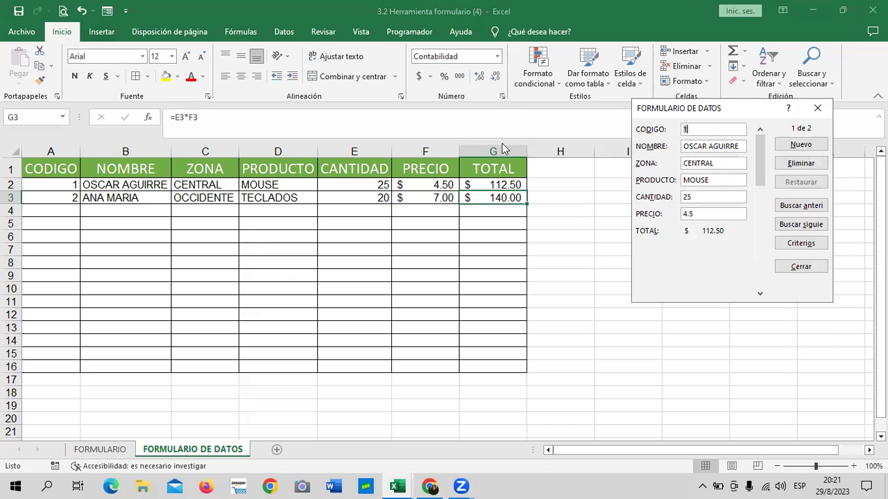
mouse_move(521, 170)
left_mouse_down()
mouse_move(525, 275)
mouse_move(523, 175)
left_mouse_up()
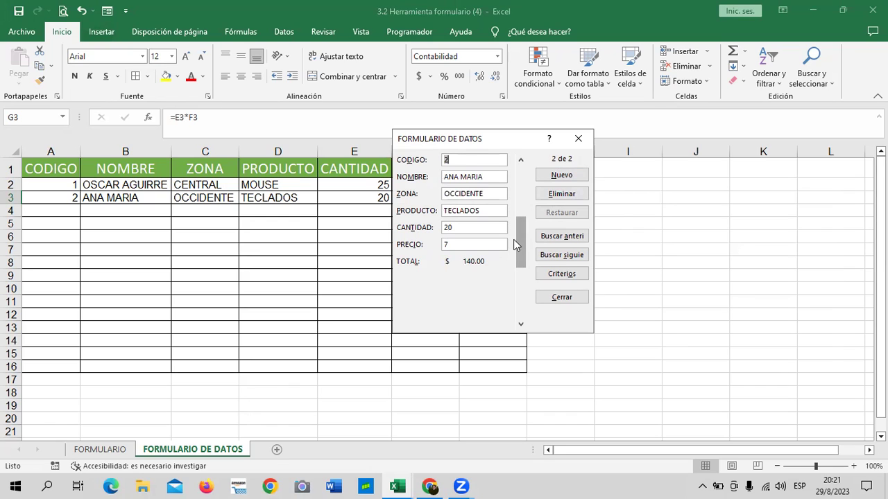
left_click_drag(519, 243, 524, 175)
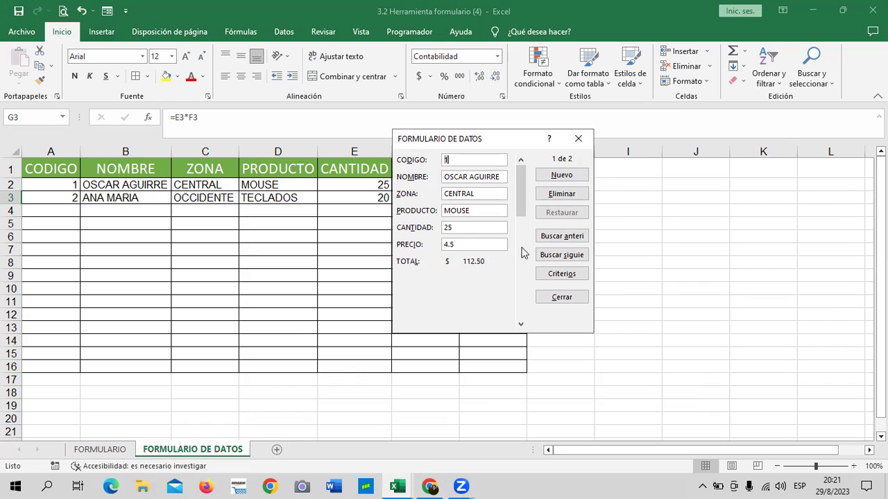
left_click(578, 138)
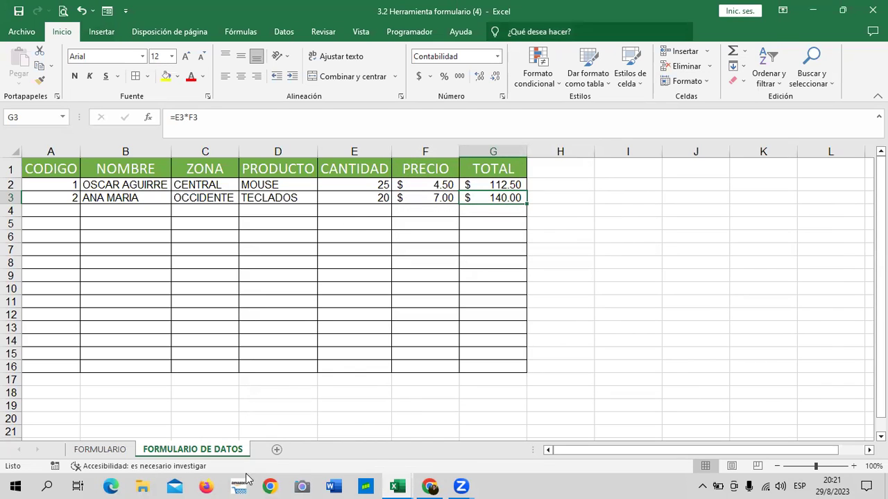
mouse_move(396, 486)
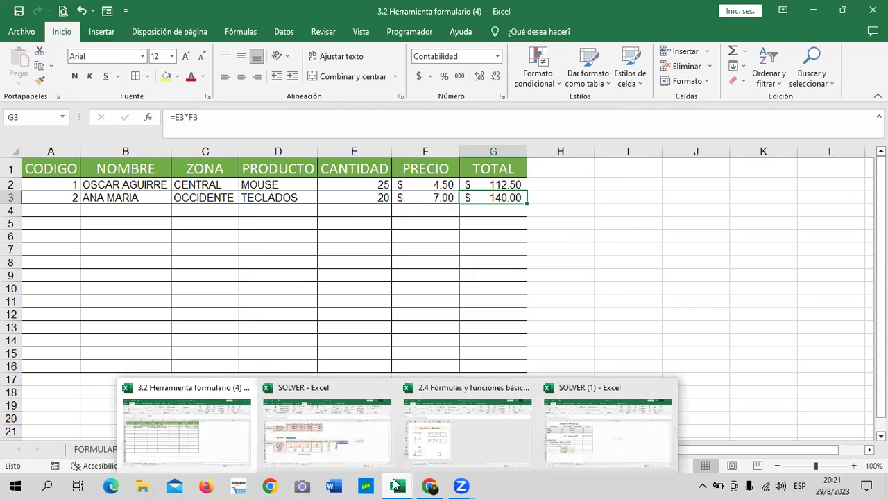
left_click(442, 433)
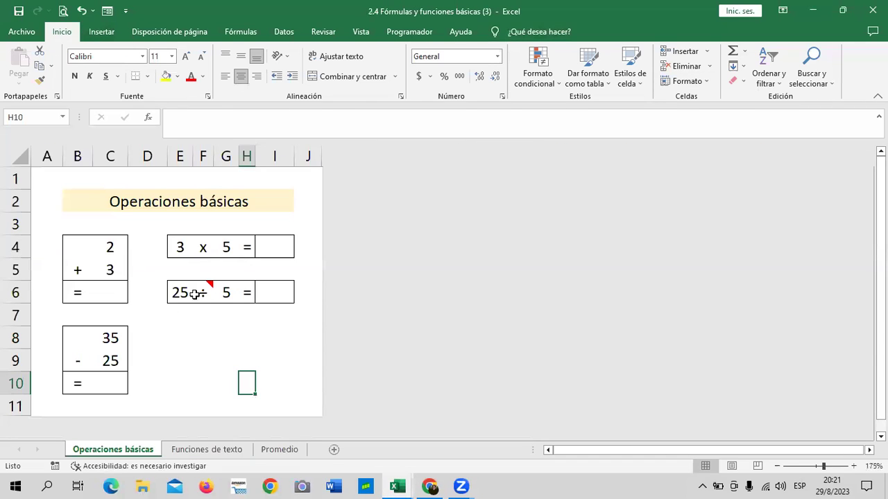
left_click(223, 452)
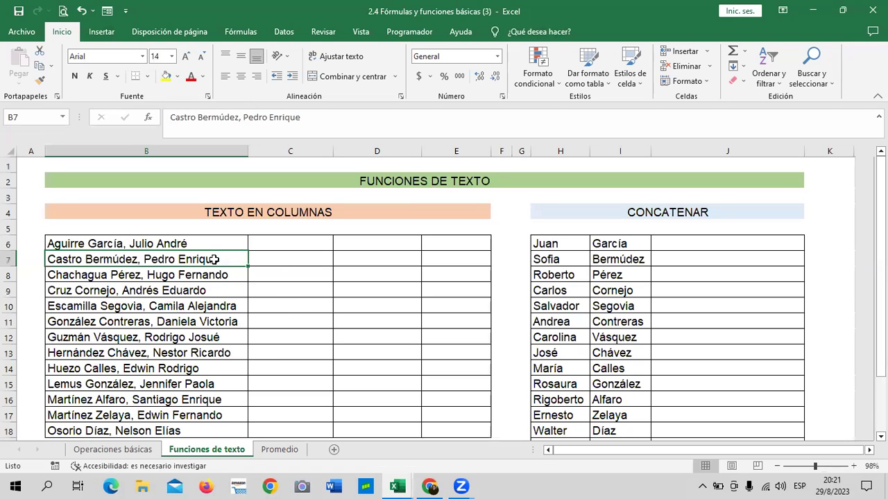
left_click(107, 10)
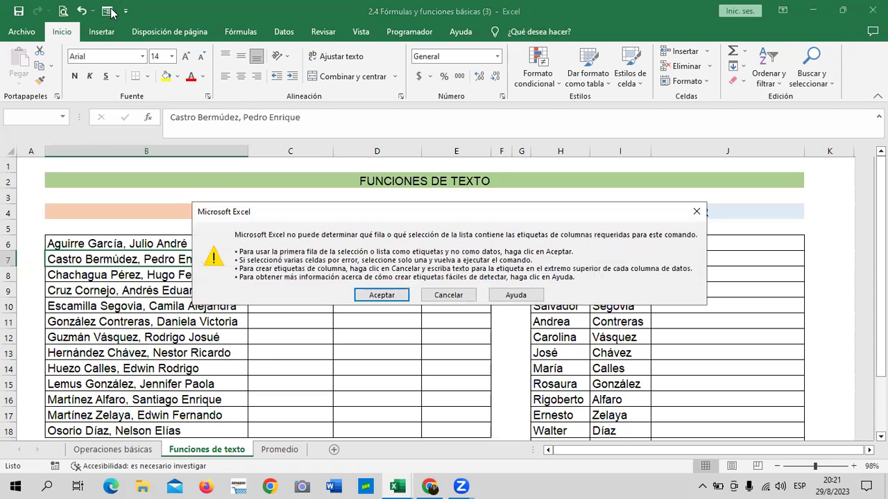
left_click(371, 295)
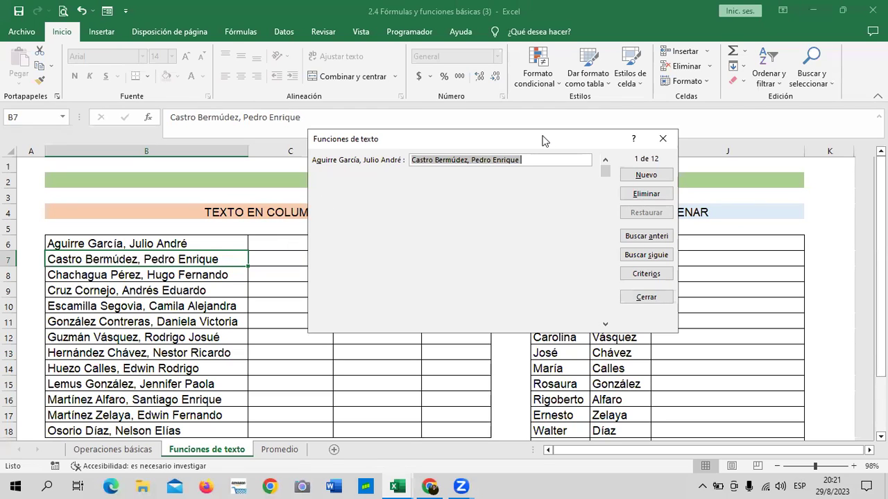
left_click_drag(543, 140, 472, 113)
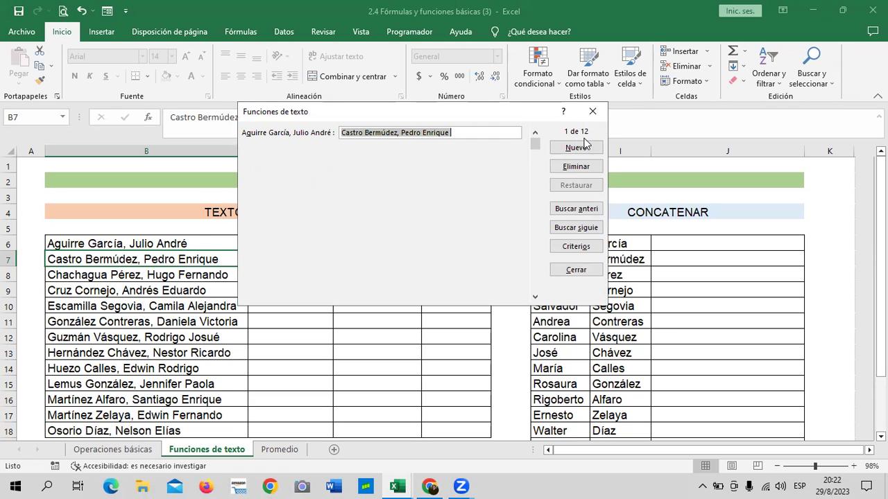
left_click_drag(536, 152, 536, 170)
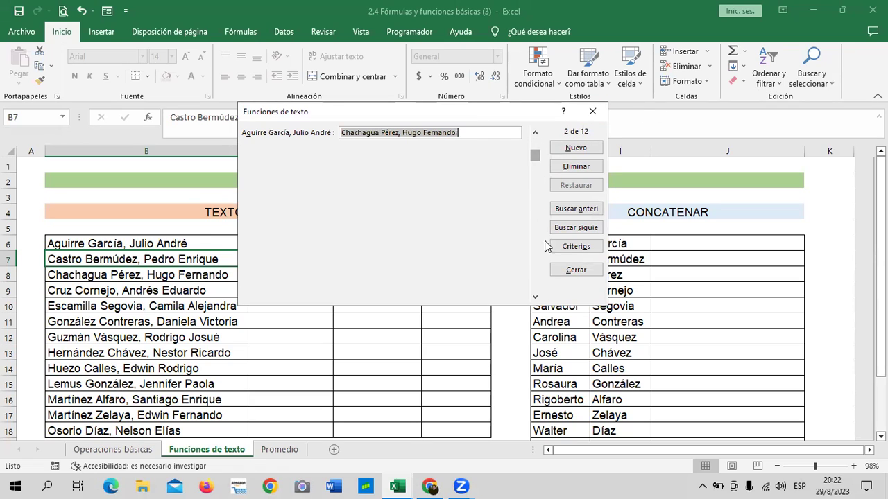
left_click(535, 297)
left_click(535, 296)
left_click(535, 297)
left_click(535, 297)
left_click(536, 297)
left_click(535, 297)
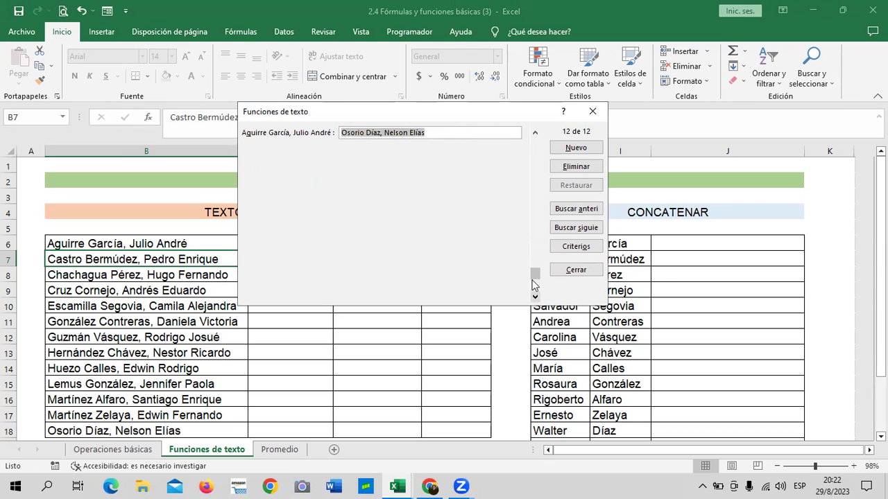
left_click(592, 111)
scroll(242, 263, "down", 4)
scroll(240, 270, "up", 1)
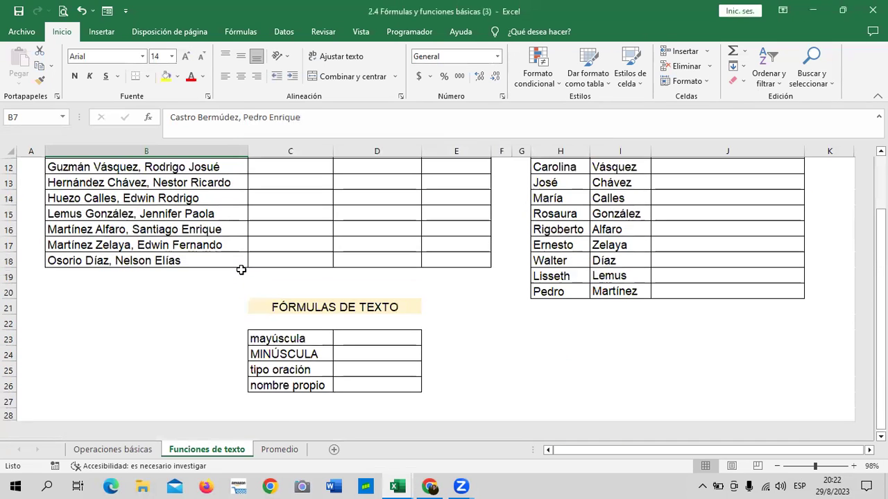
scroll(208, 291, "up", 2)
scroll(173, 207, "up", 1)
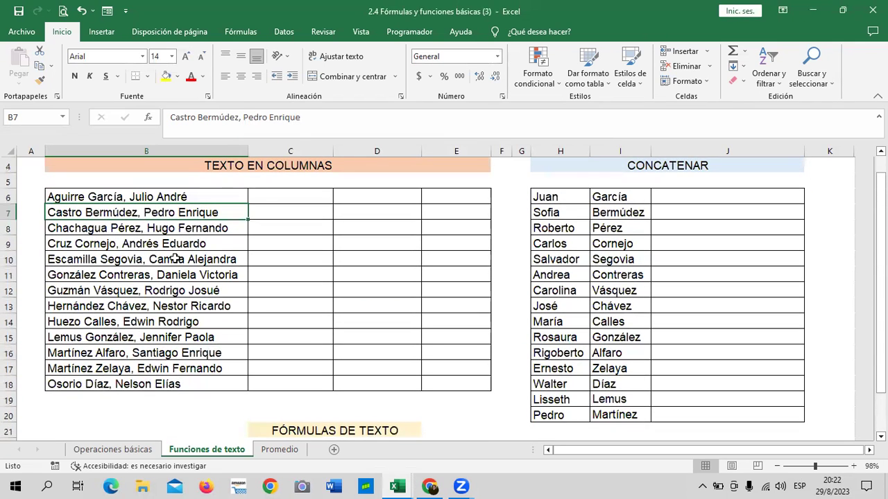
mouse_move(396, 486)
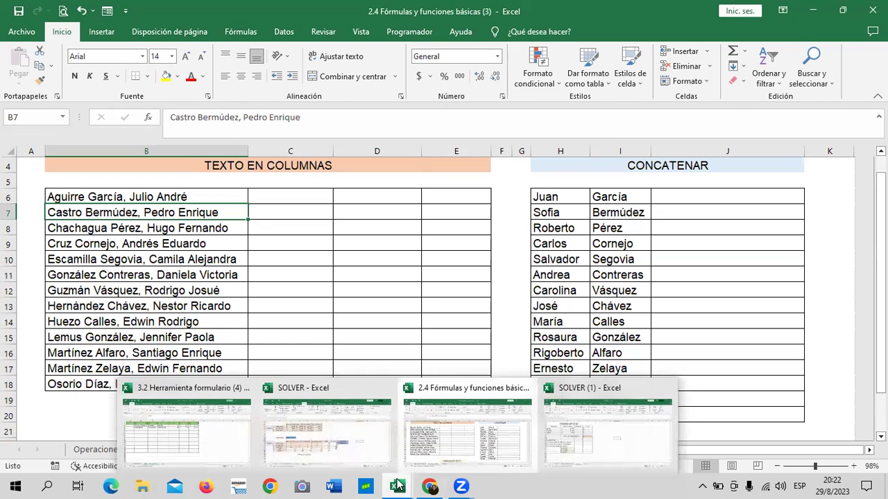
left_click(207, 450)
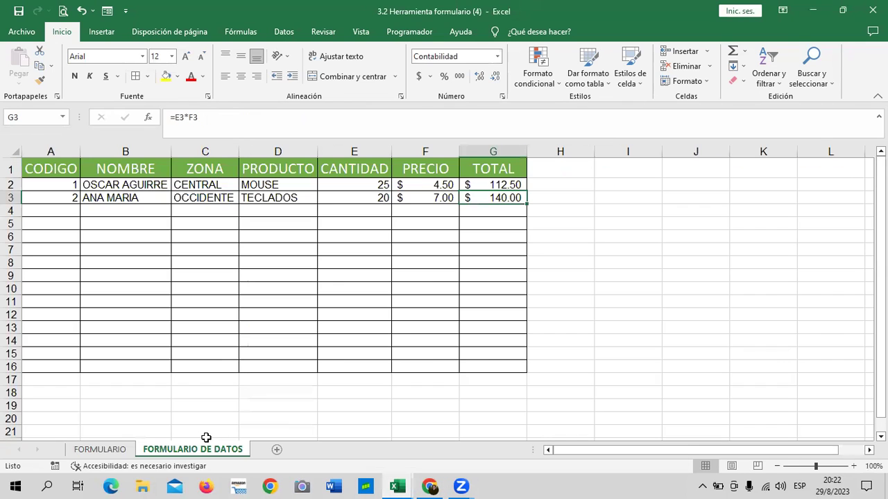
- From cell E3, open the sales table's data form and advance to a blank new record
left_click(379, 200)
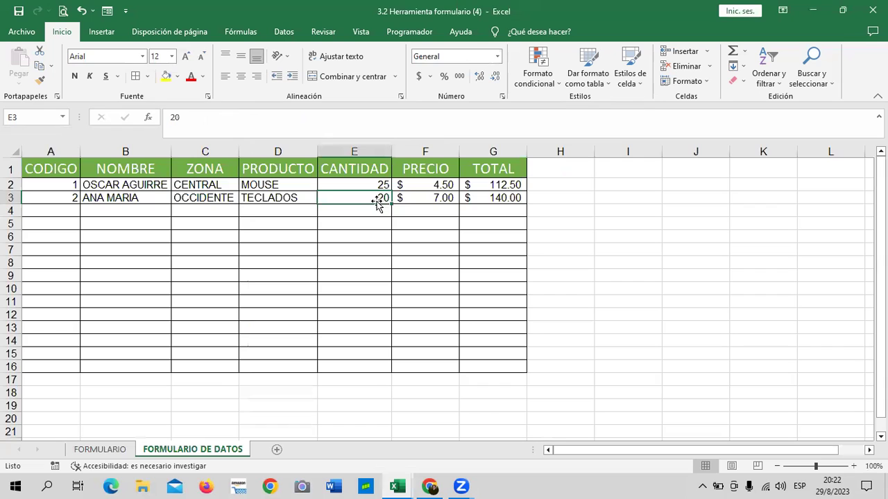
left_click(108, 10)
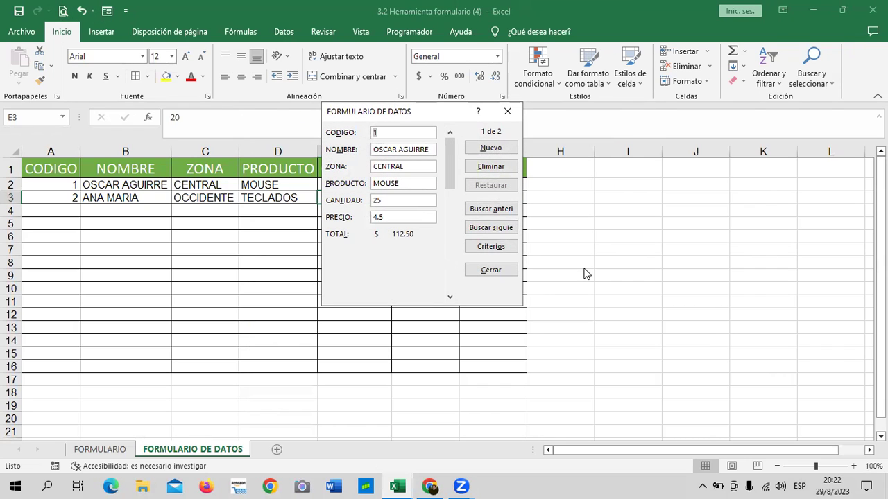
key("Down")
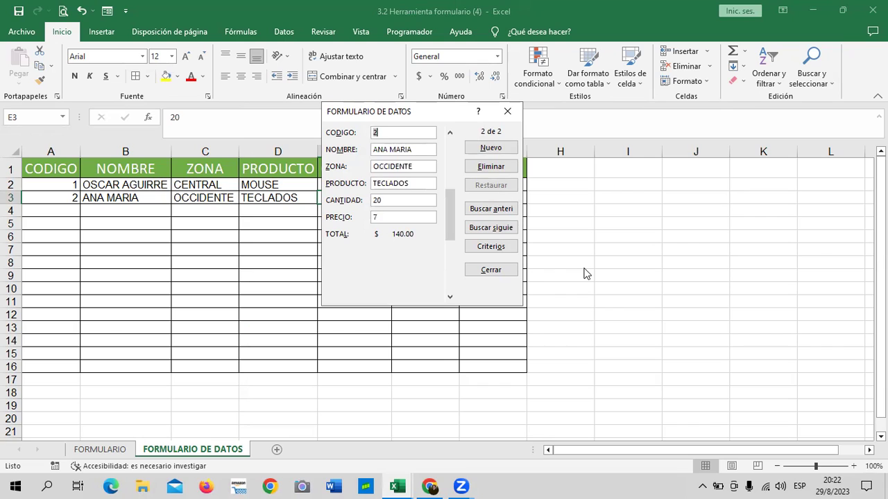
key("Down")
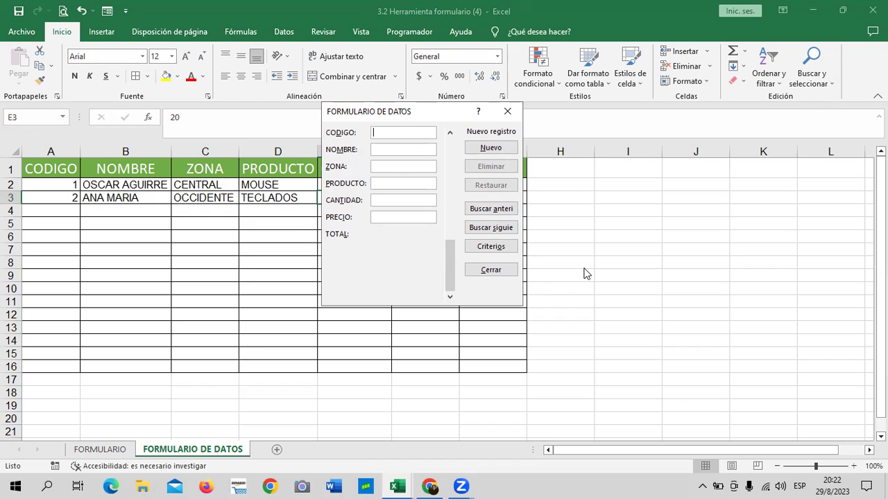
- Enter CODIGO 3 and the customer's name, moving the form off columns E–G
type("3")
key("Tab")
type("JOSE Z")
type("ELAYA")
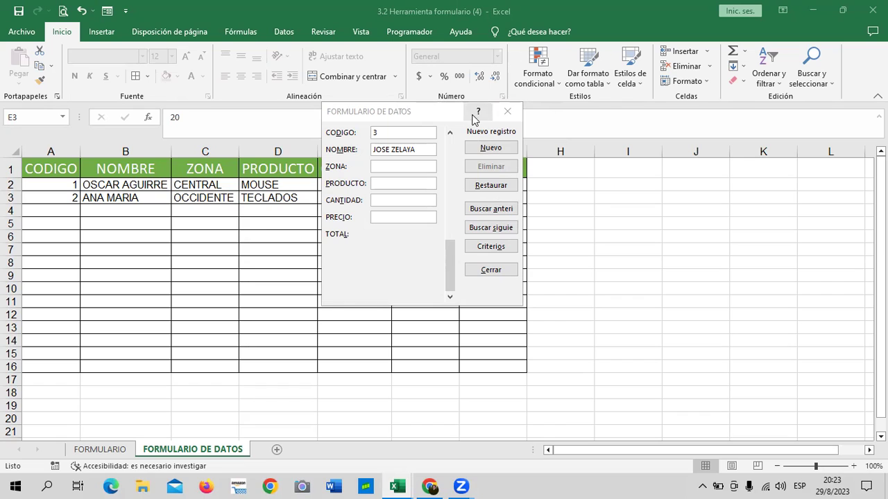
left_click_drag(447, 116, 633, 159)
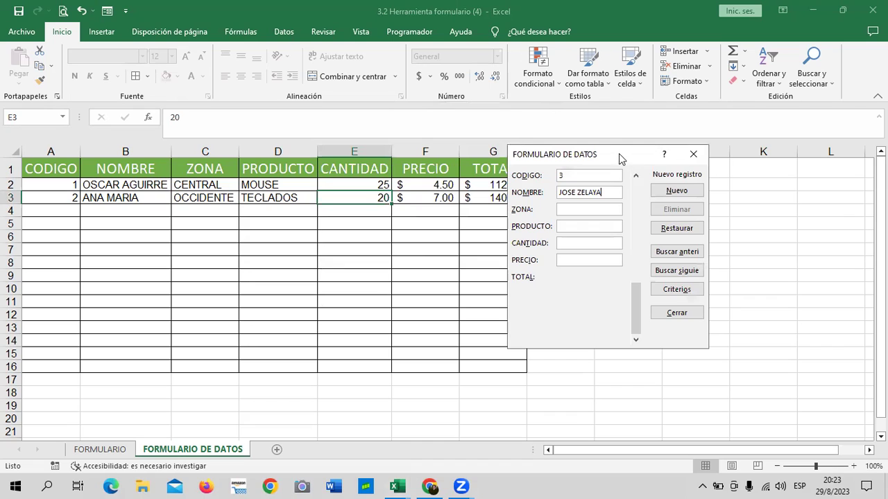
left_click_drag(615, 155, 563, 135)
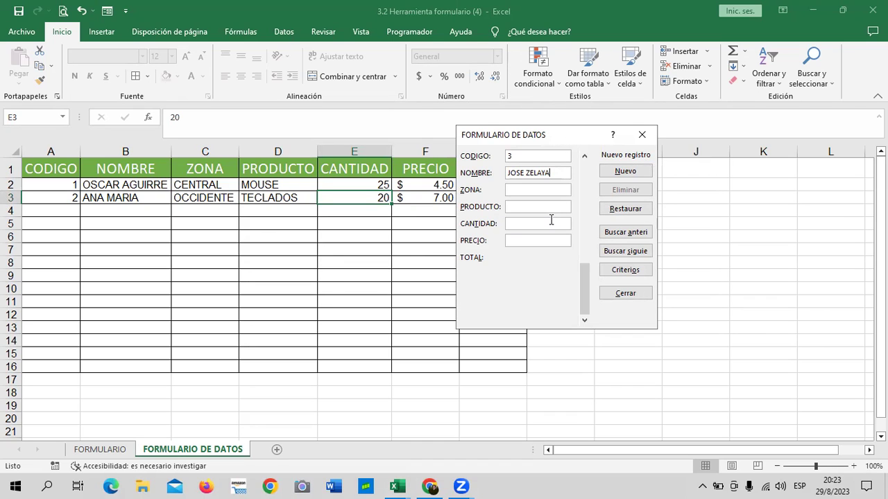
- Fill in zone ORIENTE, product MONITORES, quantity 10 and price 85, then save the record
key("Tab")
type("ORIENTE")
type("MONOTORES")
key("BackSpace")
key("BackSpace")
key("BackSpace")
key("BackSpace")
key("BackSpace")
key("BackSpace")
type("TORES")
key("Caps_Lock")
key("Caps_Lock")
key("Tab")
type("10")
type("85")
key("Return")
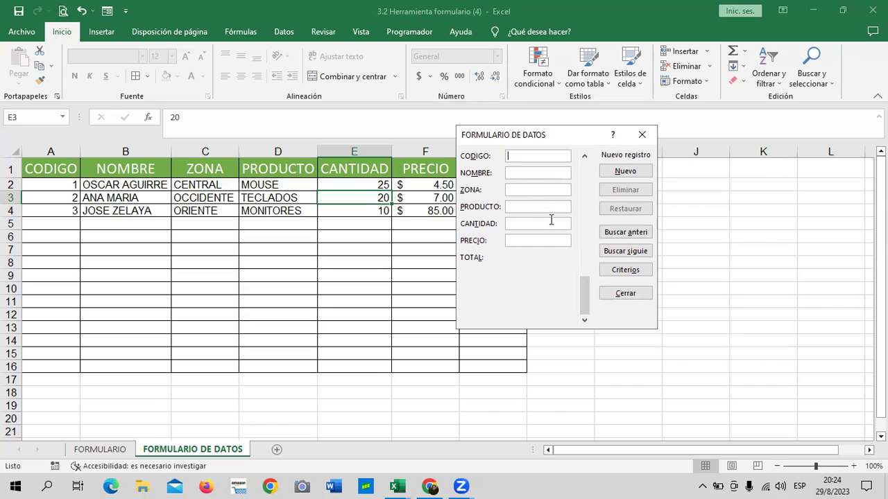
- Close the data form and inspect the formula behind the first record's TOTAL
left_click(641, 135)
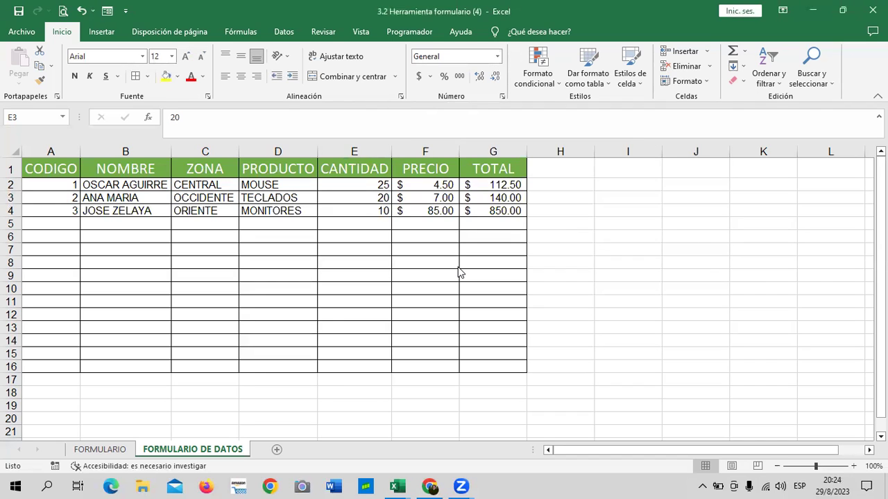
left_click(714, 449)
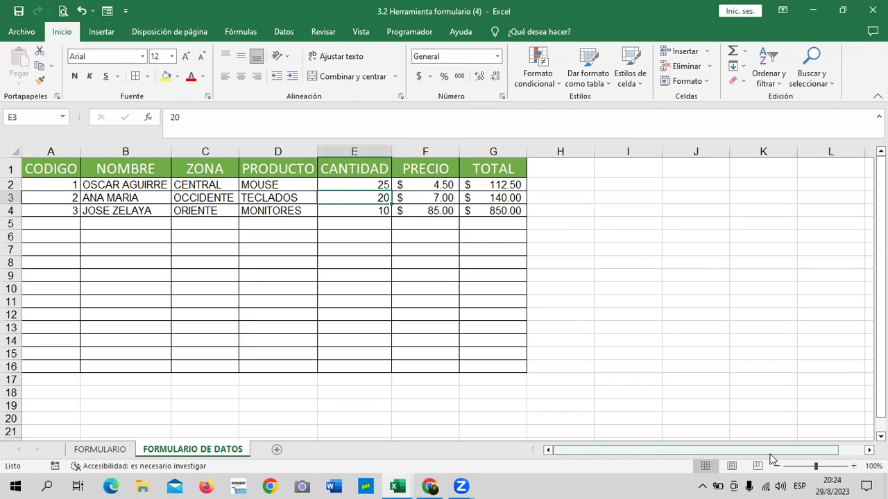
left_click_drag(771, 450, 766, 451)
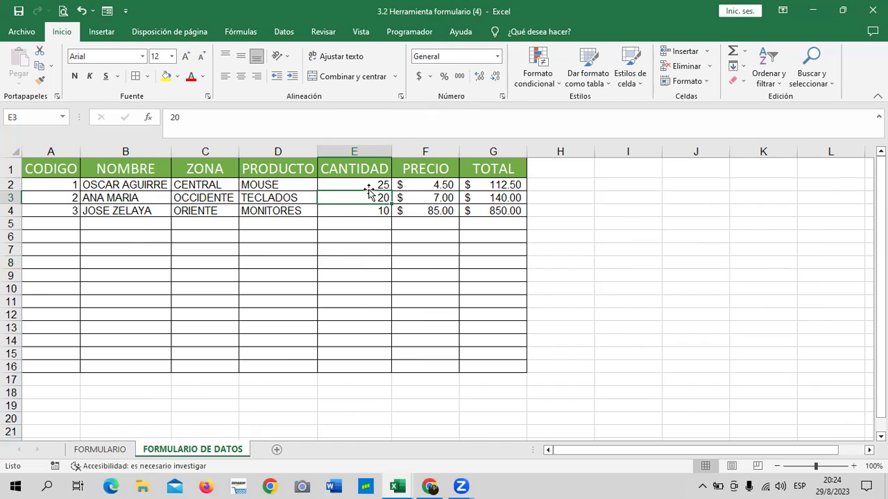
left_click(414, 185)
left_click(478, 186)
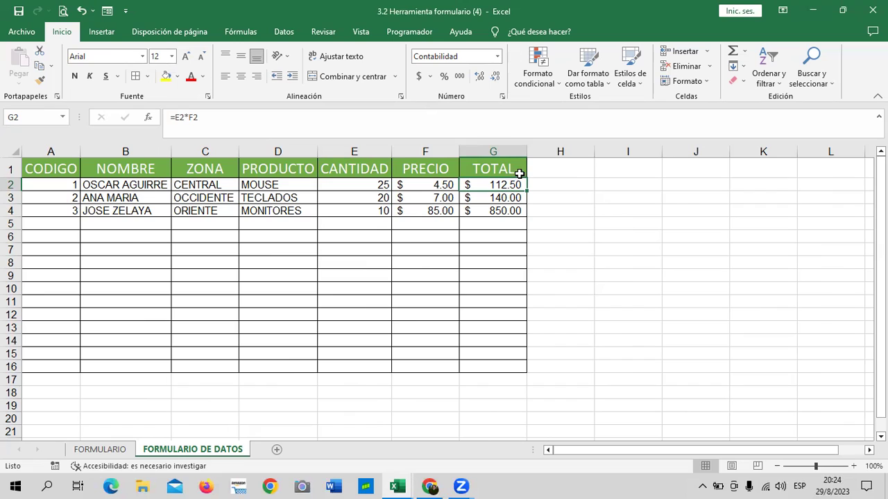
- Add the heading IVA CON PRECIO in H1 with the green header style, wrapped on two lines
left_click(542, 166)
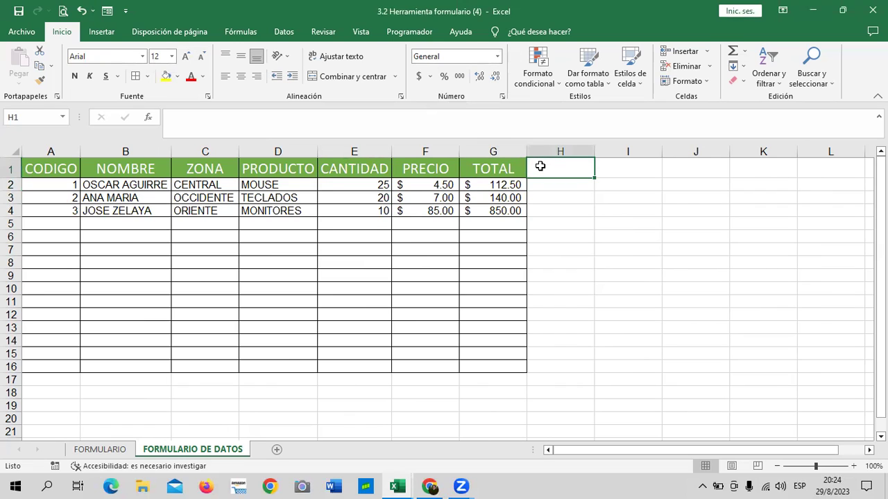
type("IVA CON PRECIO")
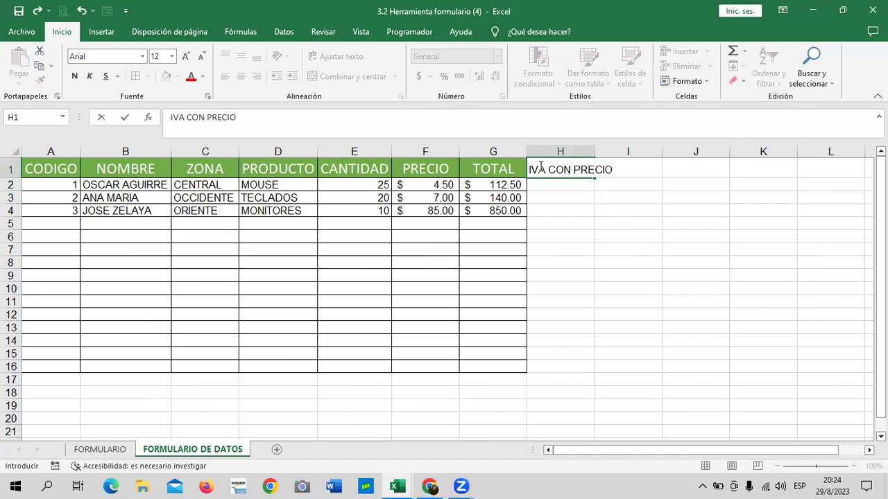
key("Return")
left_click(567, 167)
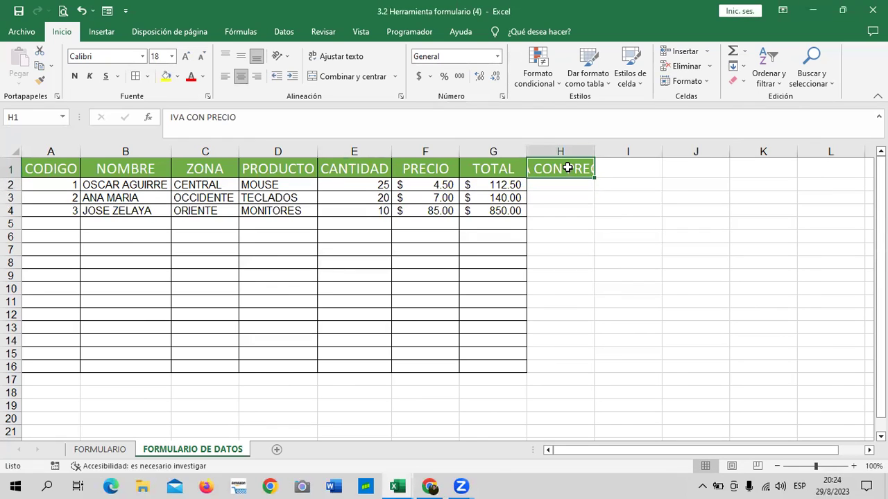
left_click(349, 58)
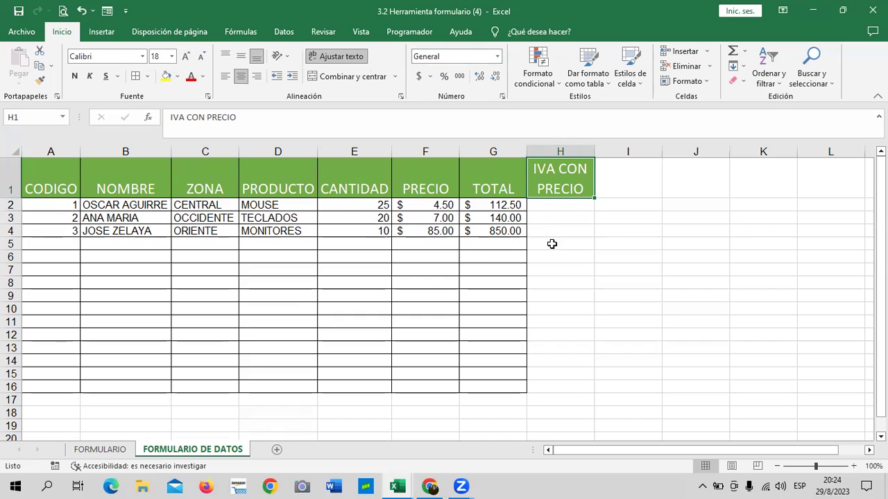
- Apply All Borders to the new column's cells H2:H16
mouse_move(567, 204)
left_mouse_down()
mouse_move(566, 394)
mouse_move(566, 385)
left_mouse_up()
left_click(133, 80)
left_click(656, 257)
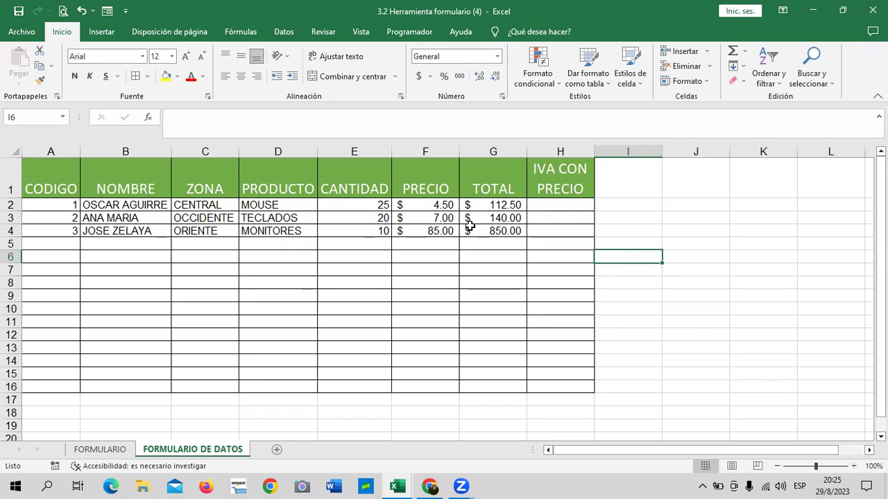
left_click(489, 183)
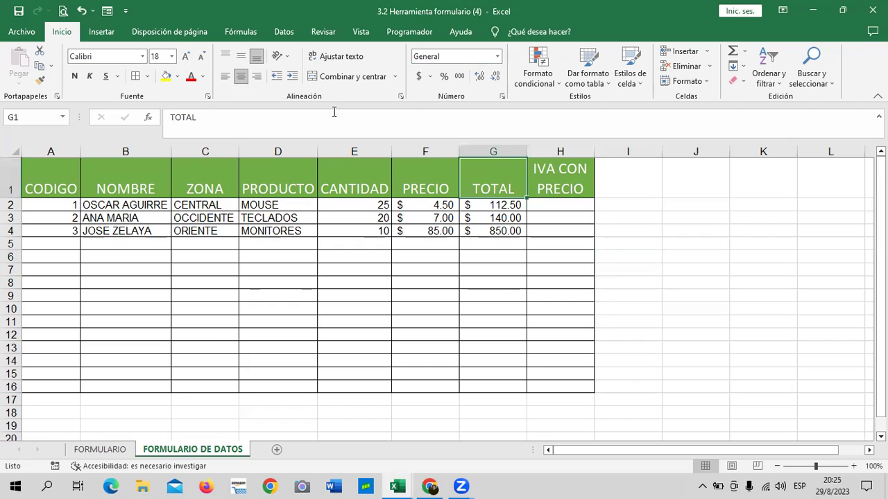
left_click(107, 12)
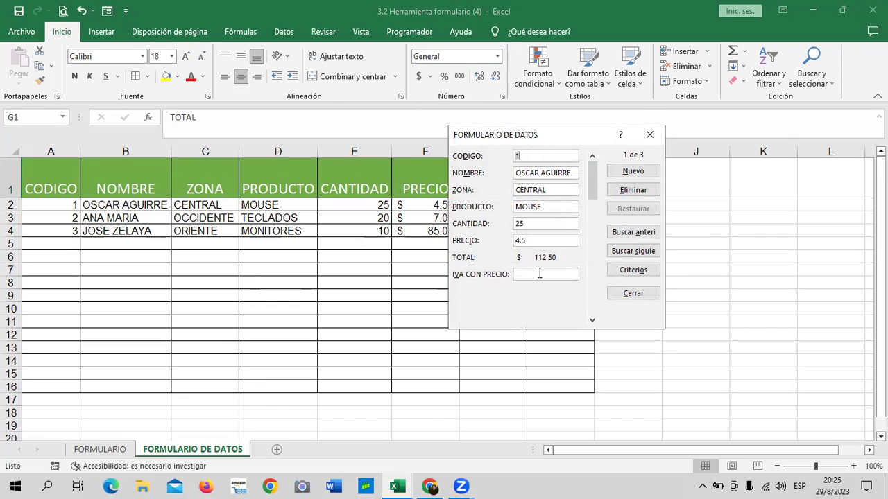
mouse_move(592, 178)
left_mouse_down()
mouse_move(603, 270)
mouse_move(591, 166)
left_mouse_up()
left_click(650, 135)
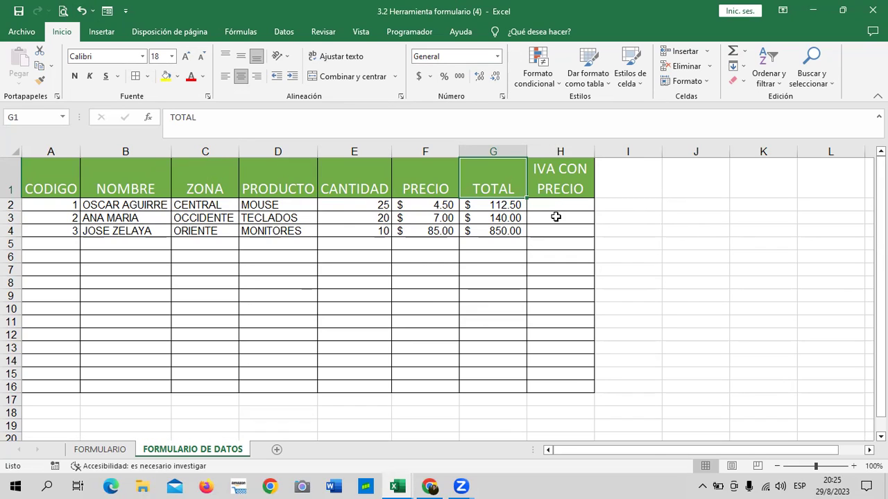
- Give cells H2:H4 accounting currency format
left_click_drag(559, 202, 557, 229)
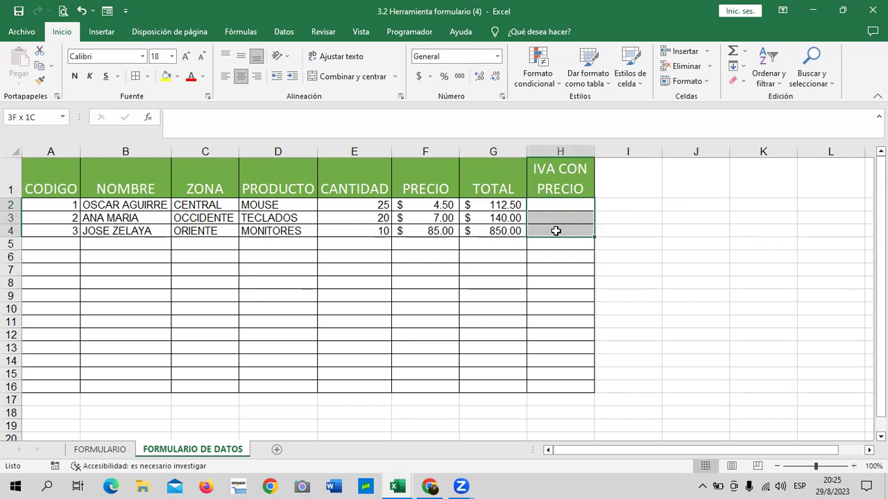
left_click(421, 77)
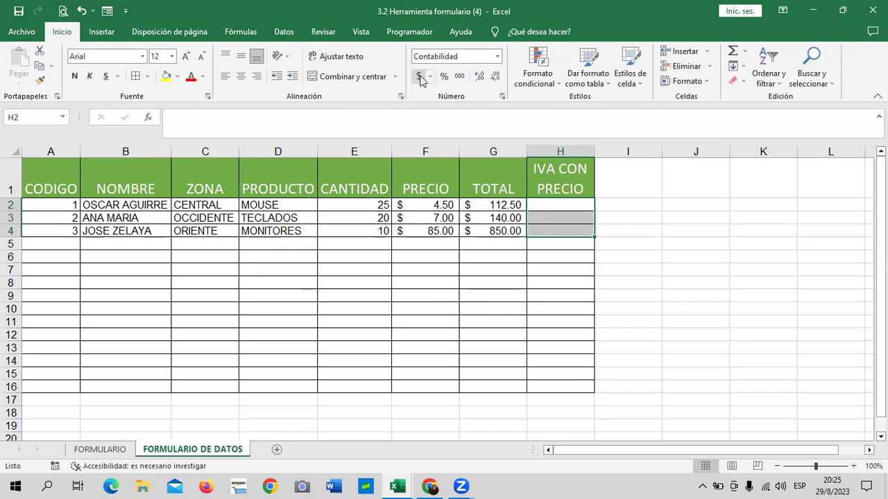
left_click(714, 192)
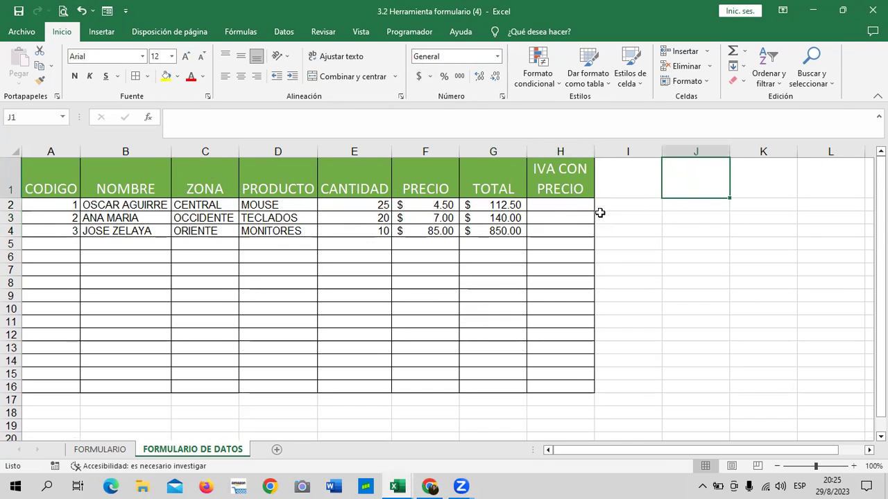
- Enter =G2*13% in H2 to compute 13% VAT on the first TOTAL
left_click(562, 201)
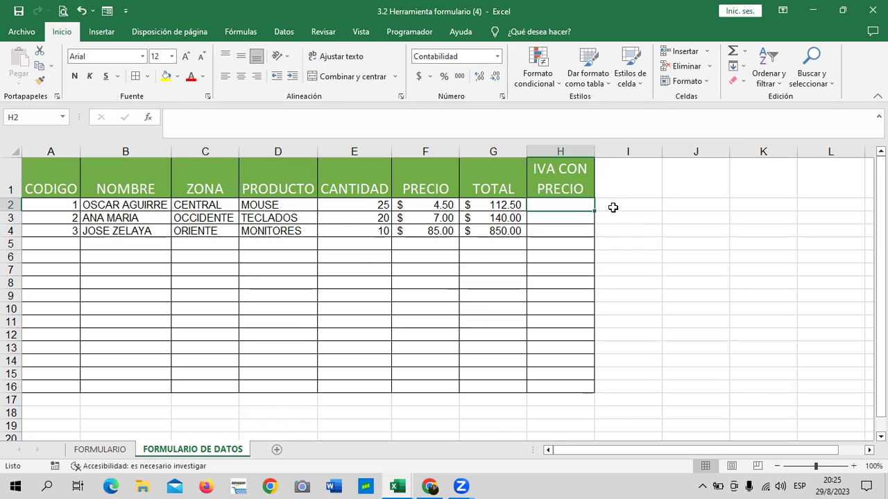
type("=")
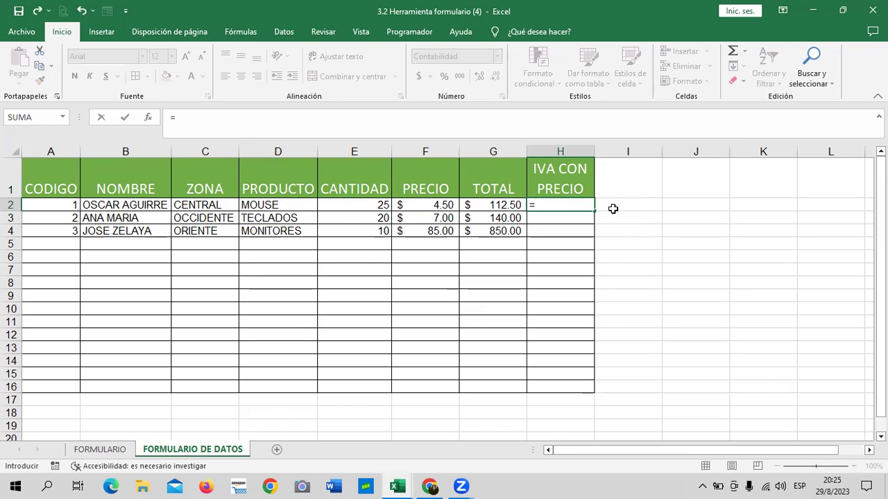
left_click(508, 204)
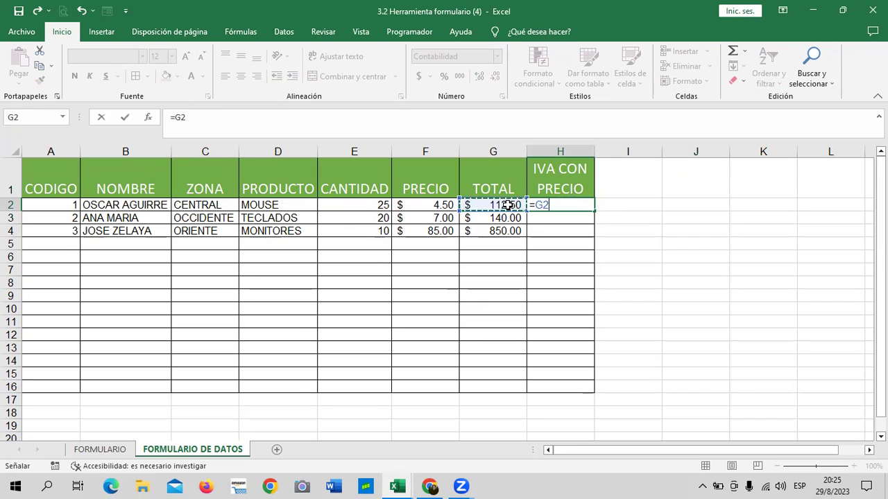
type("*13%")
key("Return")
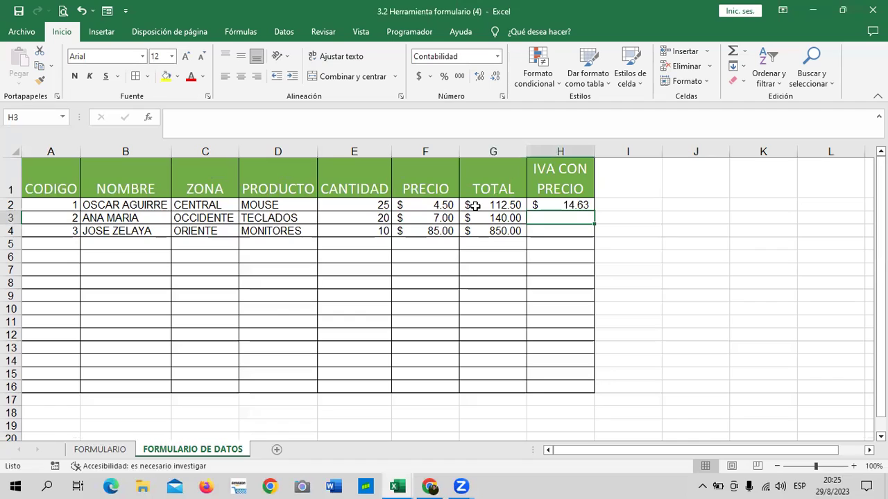
left_click(500, 204)
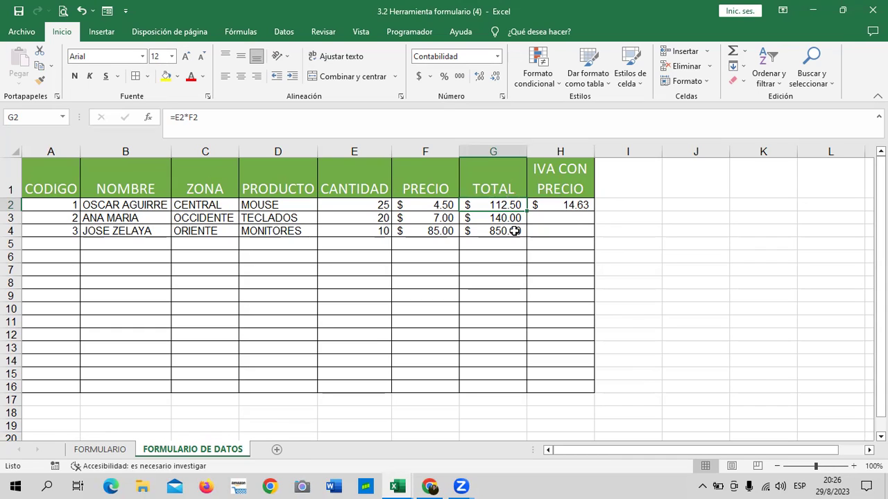
- Change the H2 formula to =G2*1.13, giving $ 127.13 including VAT
left_click(653, 213)
left_click(572, 206)
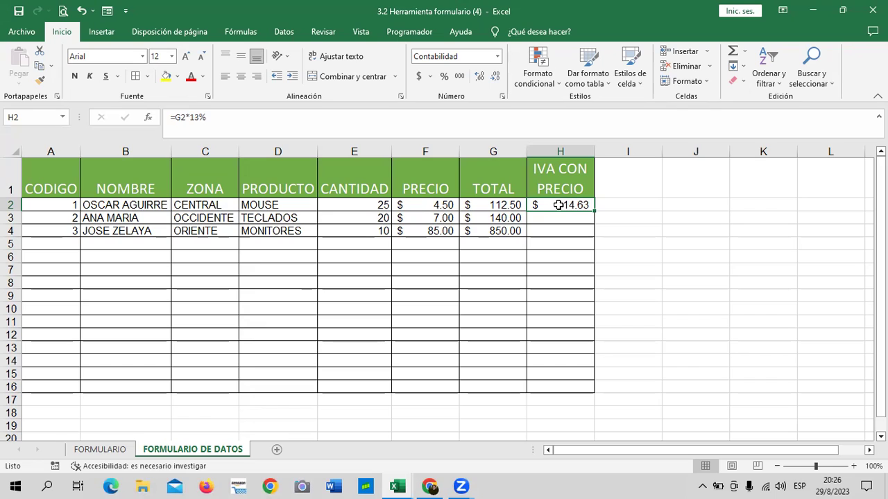
left_click(461, 120)
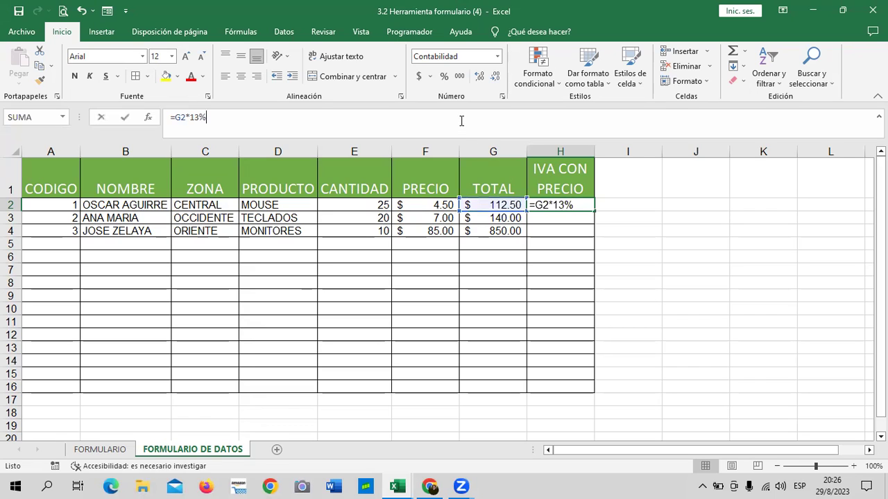
key("BackSpace")
key("BackSpace")
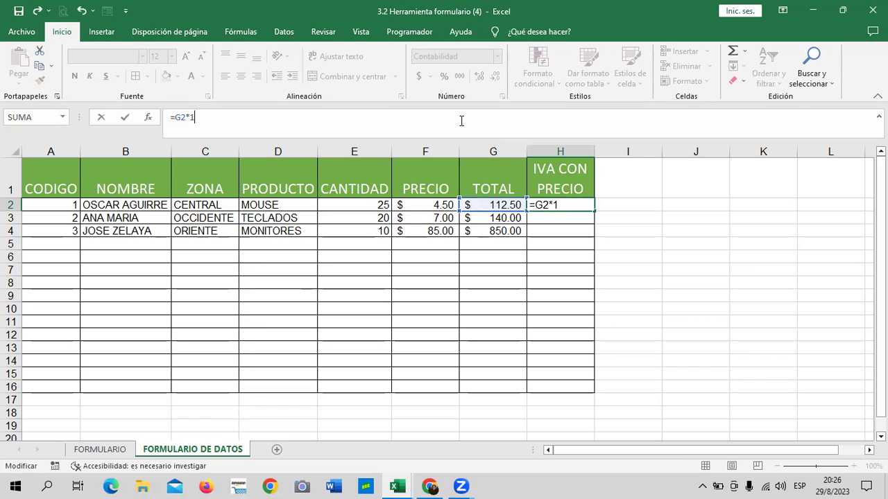
type(".13")
key("Return")
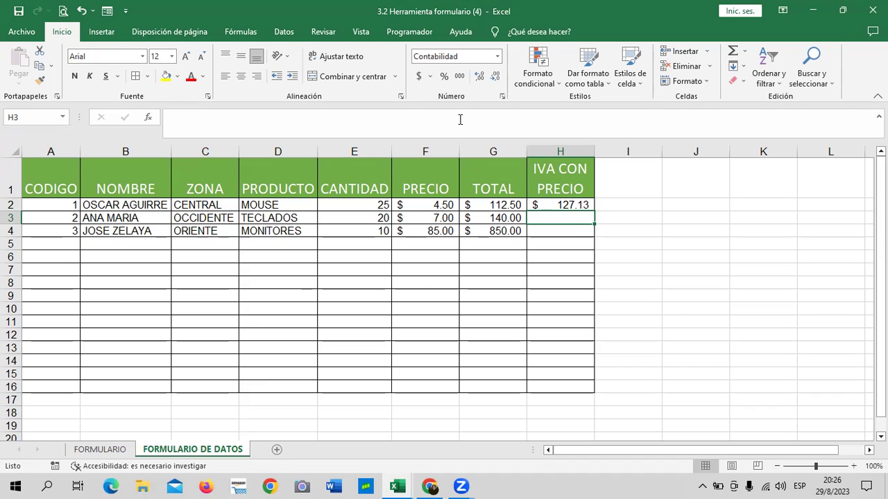
- Compare H2's new VAT formula with the TOTAL formula in G2
left_click(567, 204)
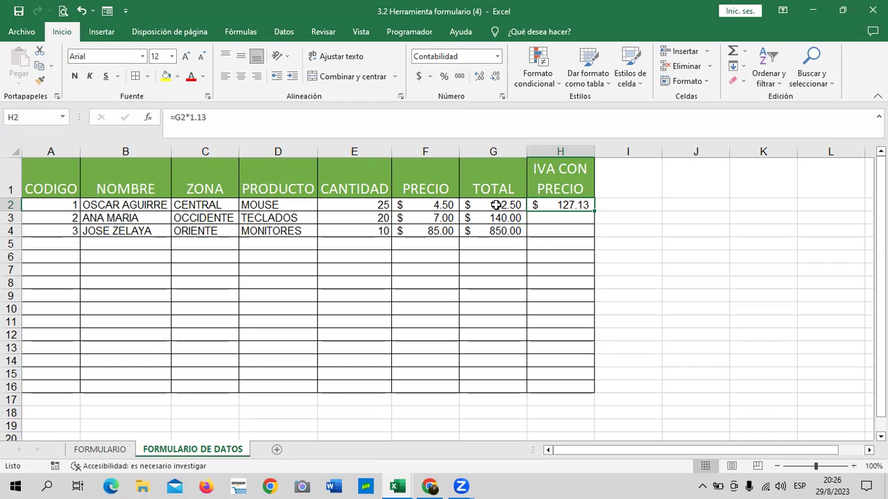
left_click(495, 205)
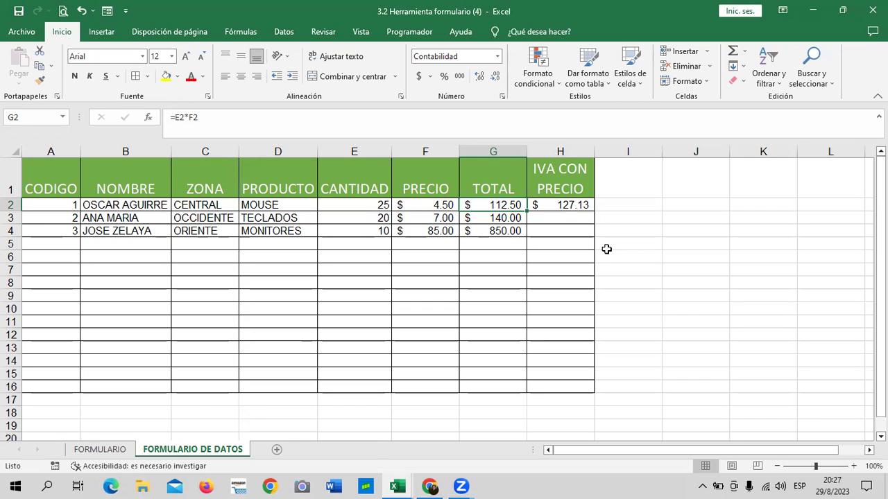
left_click(568, 205)
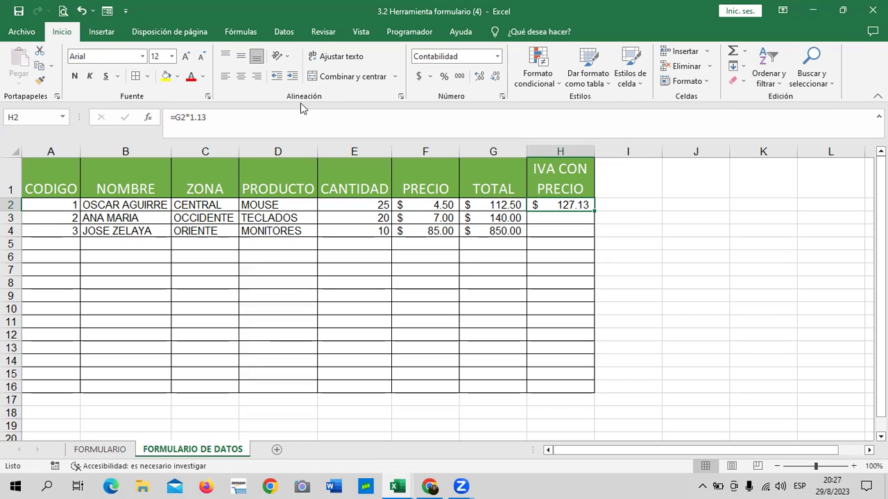
- Change H2's formula to =G2*13% so it shows 14.63
left_click(318, 119)
key("BackSpace")
key("BackSpace")
key("BackSpace")
type("3")
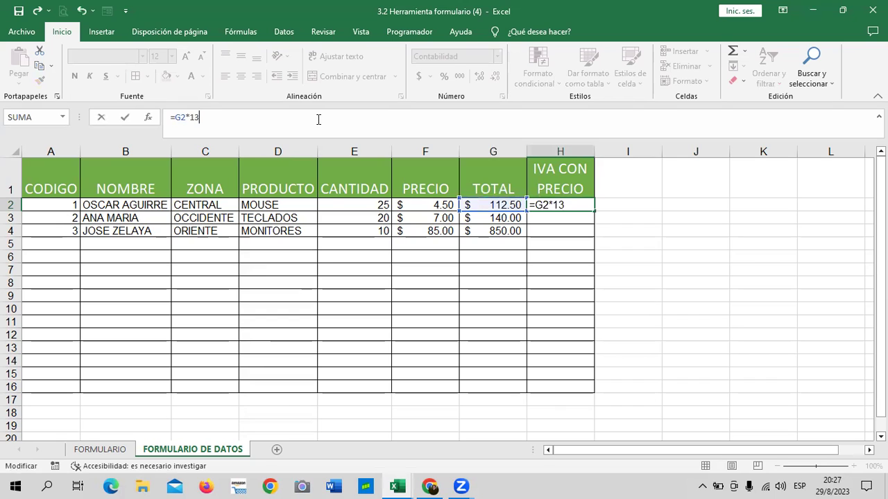
type("%")
key("Return")
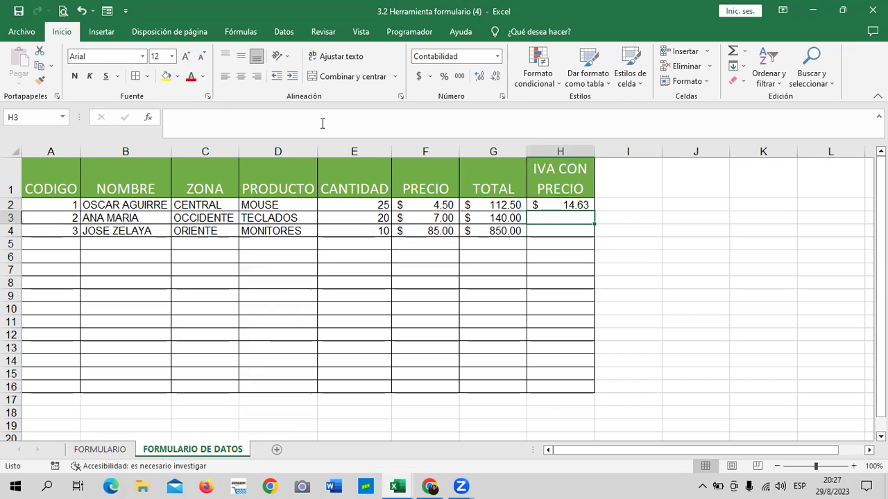
- Shorten the H1 heading to 'IVA'
left_click(555, 184)
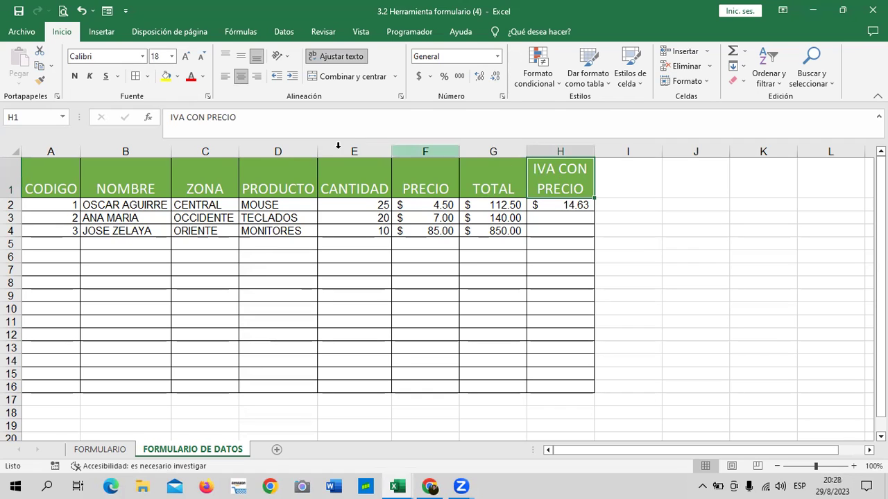
left_click(320, 118)
key("BackSpace")
key("BackSpace")
key("BackSpace")
key("BackSpace")
key("BackSpace")
key("BackSpace")
key("BackSpace")
key("BackSpace")
key("BackSpace")
key("BackSpace")
key("BackSpace")
key("Return")
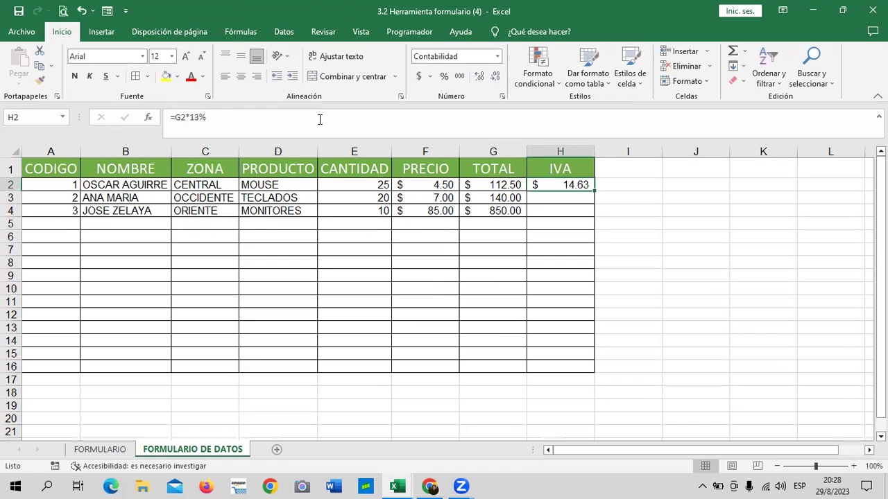
- Review the total formula in G2 and the tax formula in H2
left_click(502, 186)
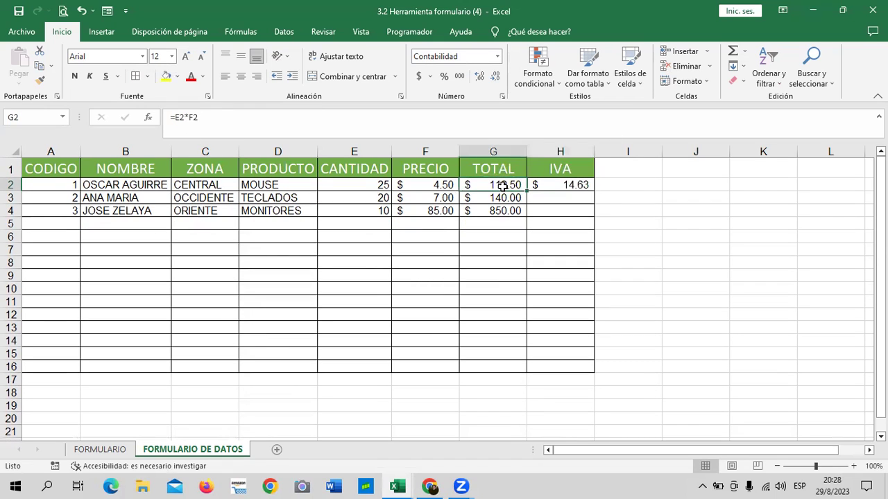
left_click(580, 186)
left_click(621, 166)
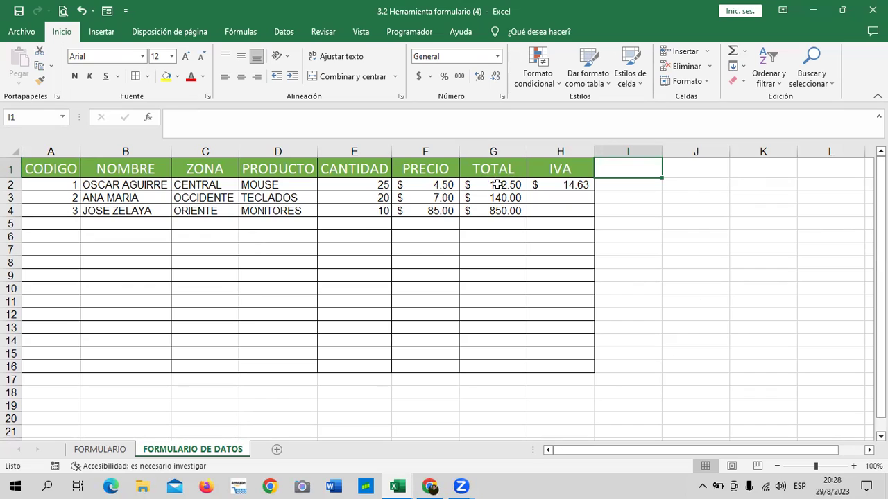
left_click(574, 184)
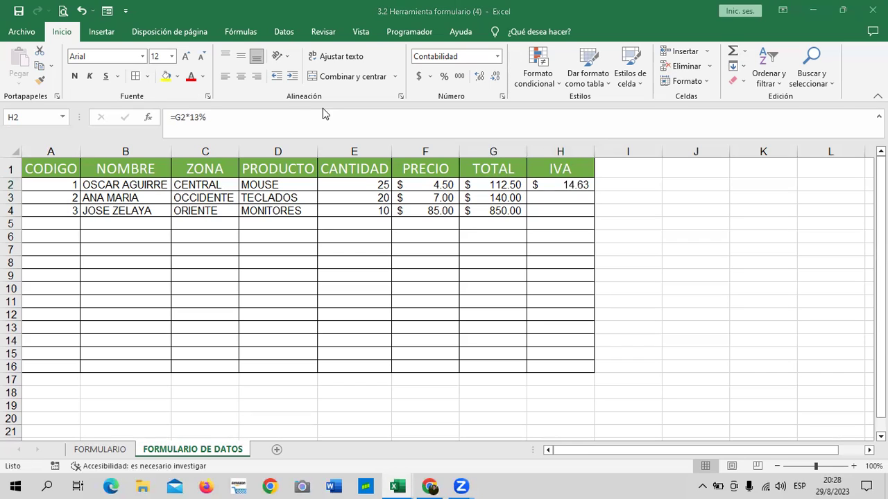
left_click(554, 185)
- Change H2's formula to =G2*1.13 to give the total plus 13%
double_click(574, 185)
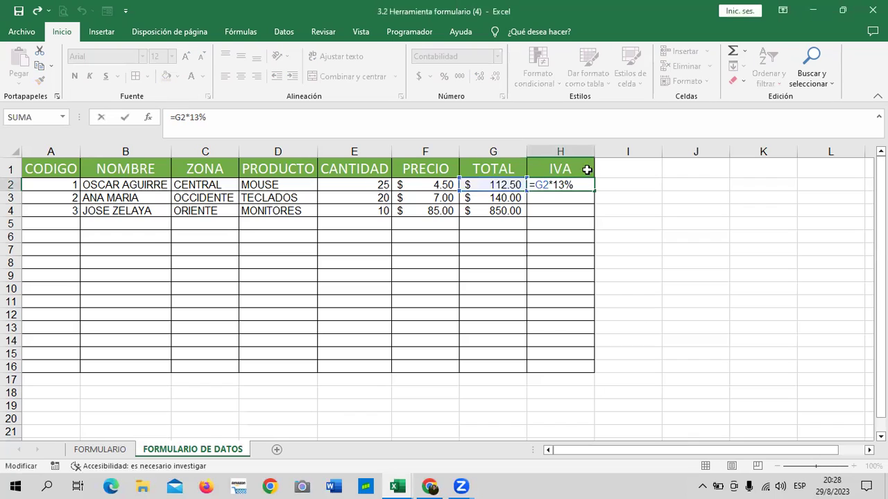
left_click(352, 119)
key("BackSpace")
key("BackSpace")
type("13")
key("Return")
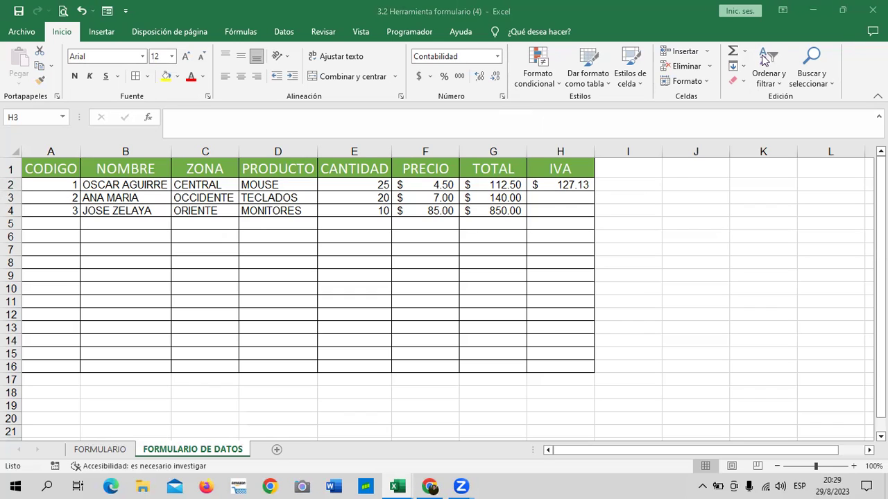
- Fill the H2 formula down to row 5, showing 127.13, 158.20 and 960.50
left_click(556, 185)
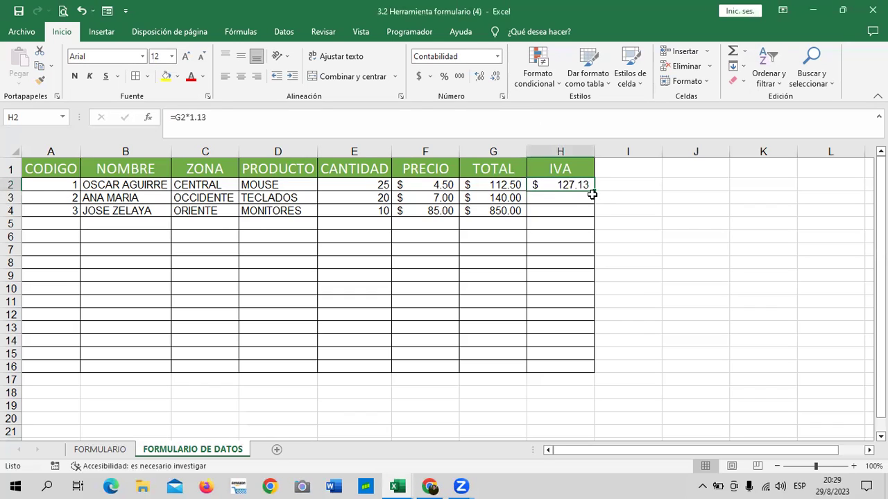
left_click_drag(595, 192, 595, 225)
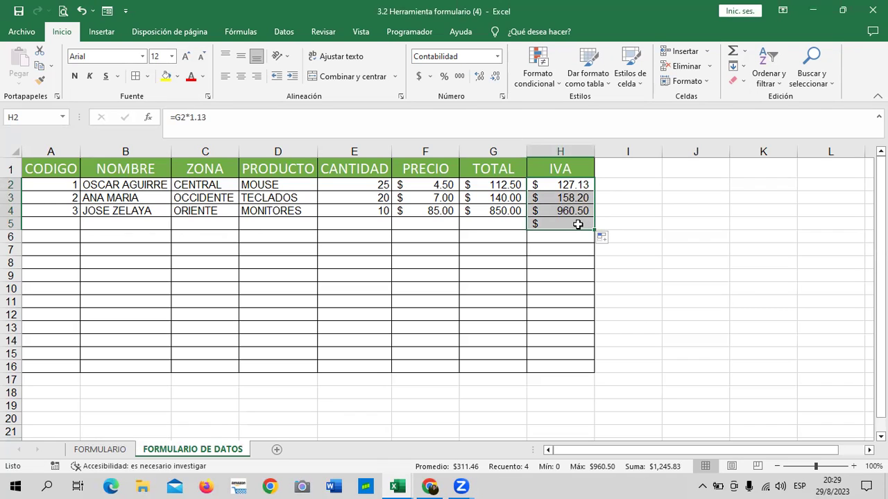
left_click(548, 210)
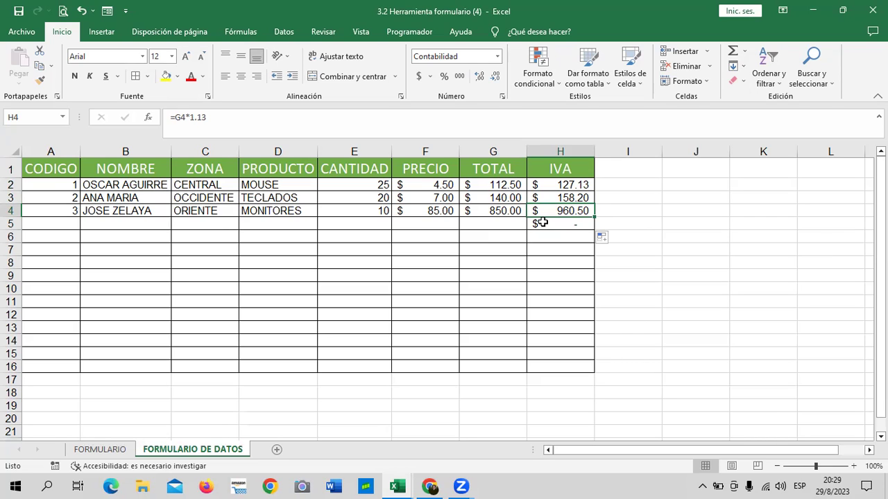
- Compare the copied formulas in G3, H3, G4 and H4
left_click(513, 212)
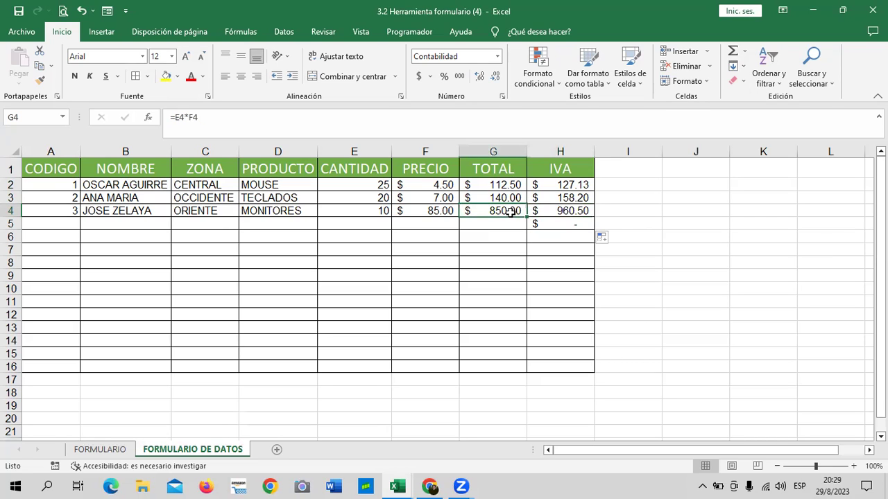
left_click(562, 210)
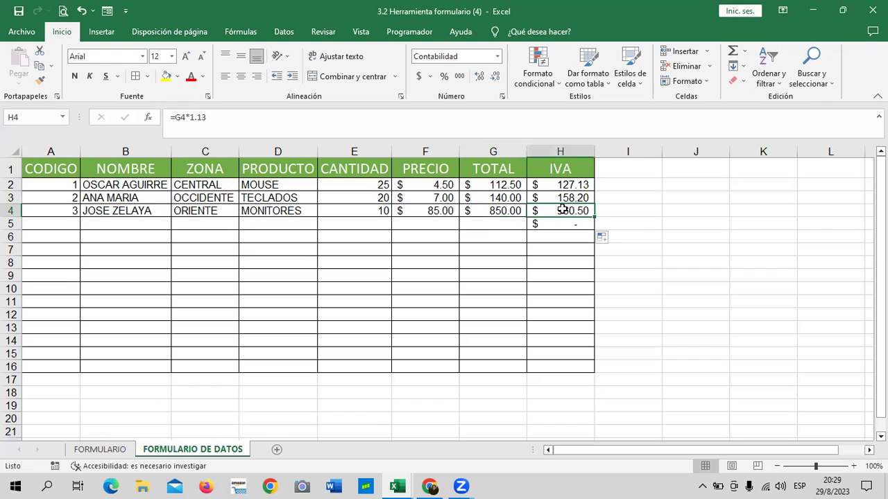
left_click(504, 198)
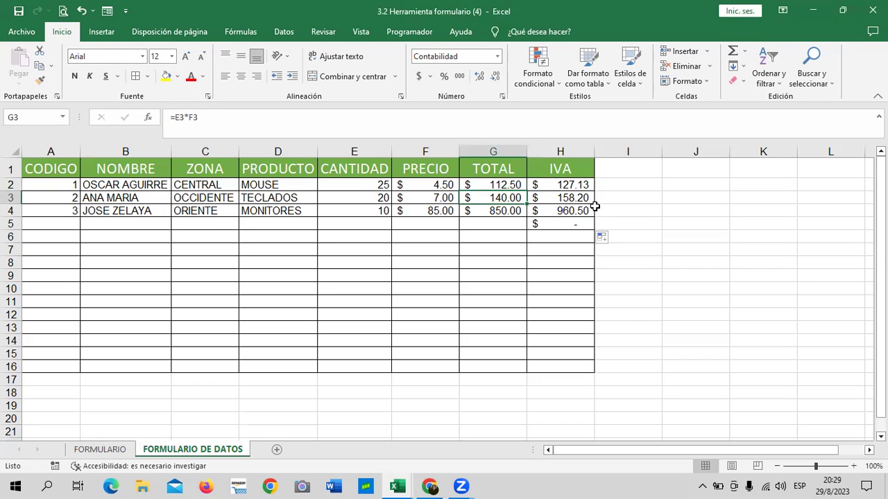
left_click(578, 198)
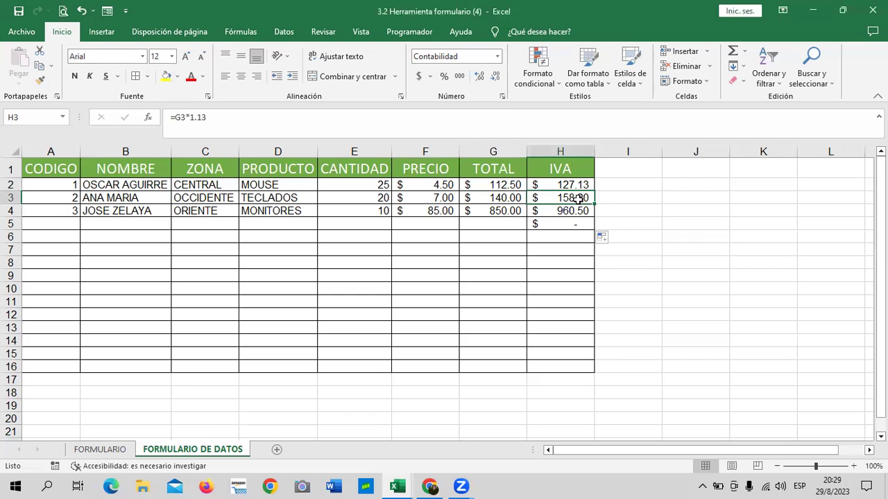
key("Down")
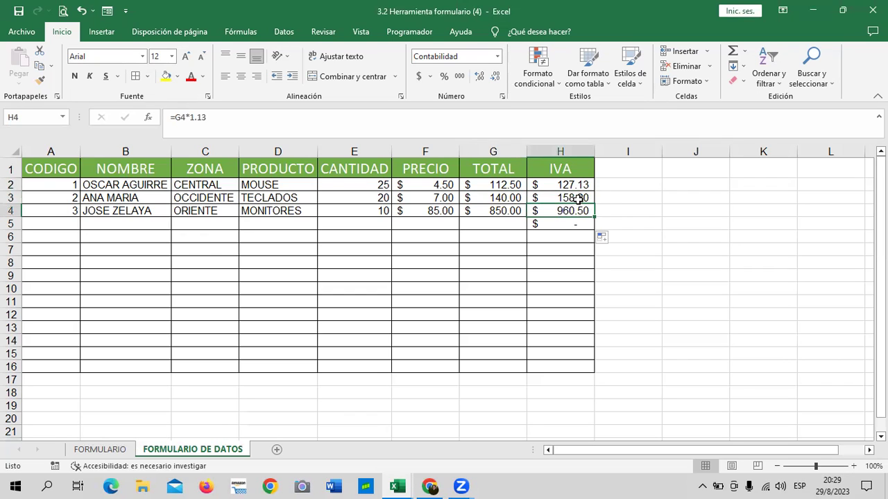
- Open the Formulario de datos form to check the IVA value, then close it
left_click(107, 11)
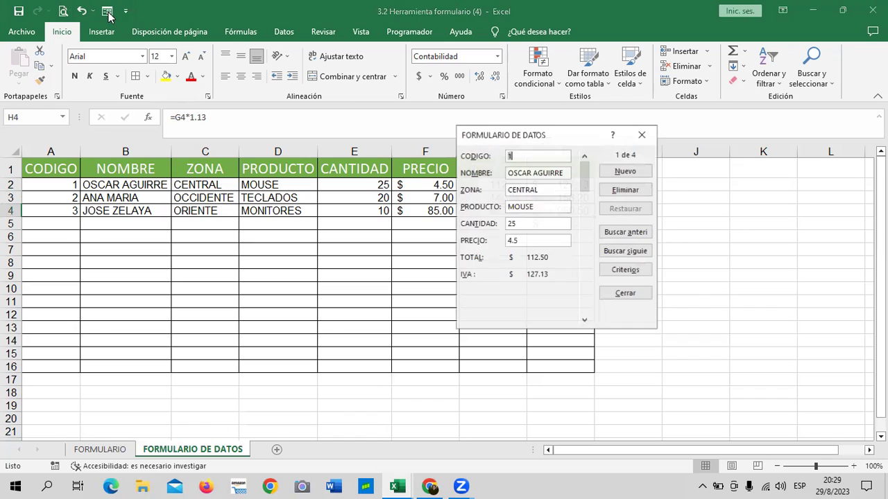
left_click_drag(569, 138, 533, 117)
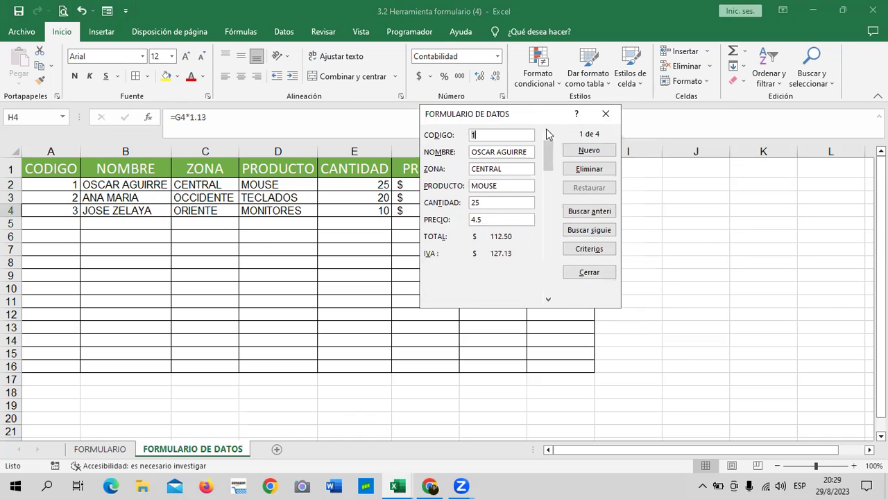
left_click_drag(598, 116, 435, 115)
left_click(444, 114)
- Insert 'PRECIO CON ' before 'IVA' in the H1 heading, making it 'PRECIO CON IVA'
left_click(560, 170)
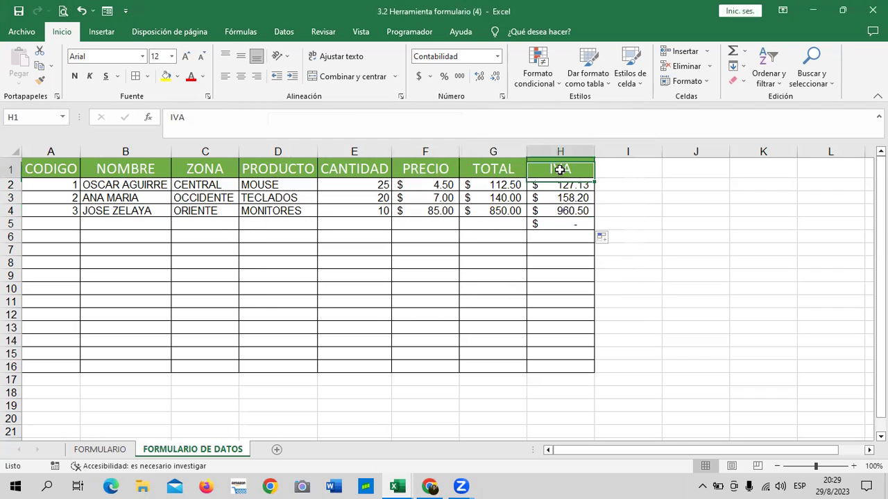
left_click(284, 119)
left_click(172, 117)
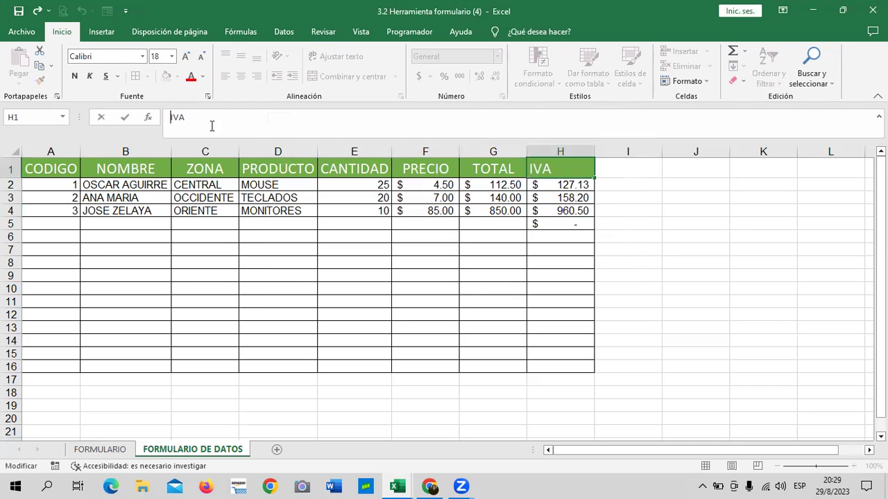
type("PRECIO ")
type("CO")
type("N")
key("Return")
left_click(565, 170)
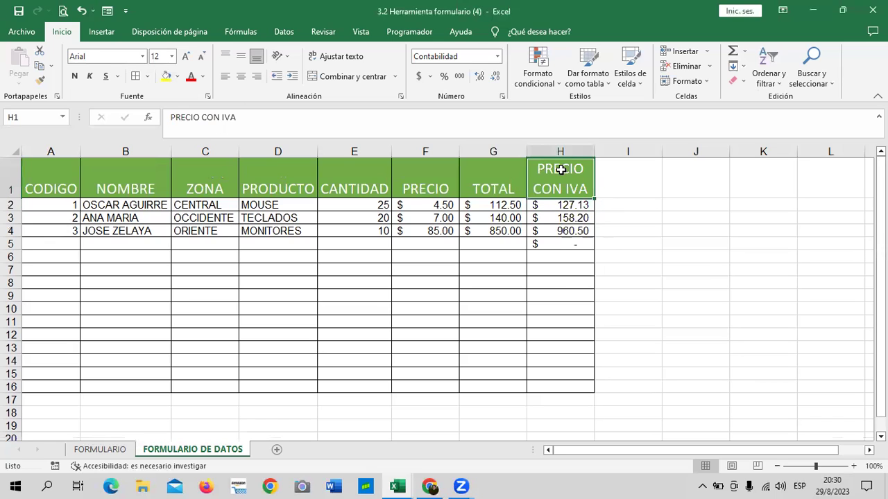
left_click(489, 218)
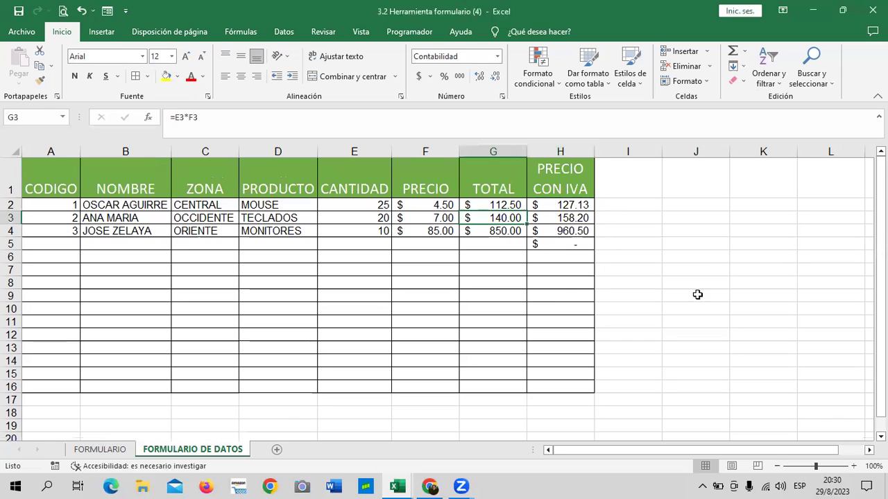
left_click(107, 10)
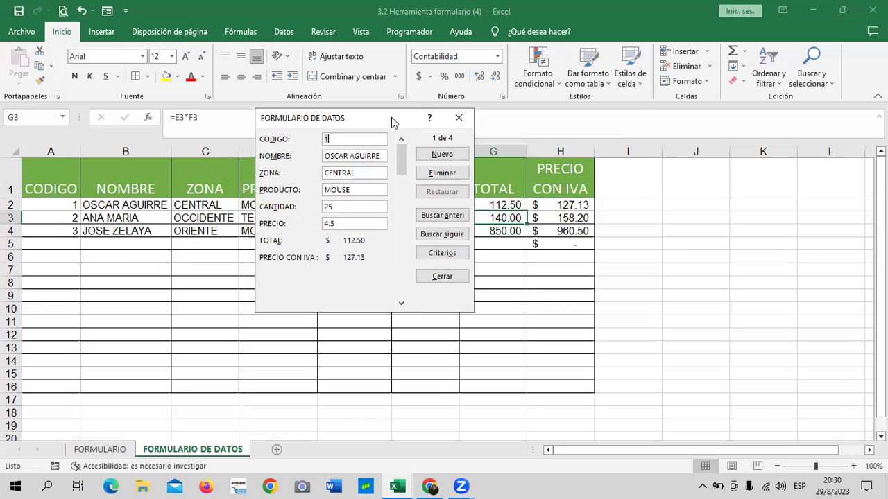
left_click_drag(395, 127, 564, 127)
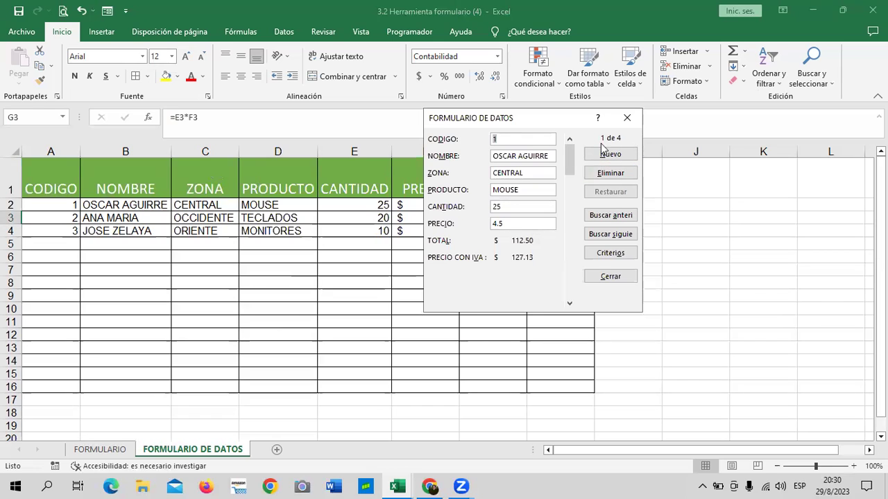
left_click(569, 303)
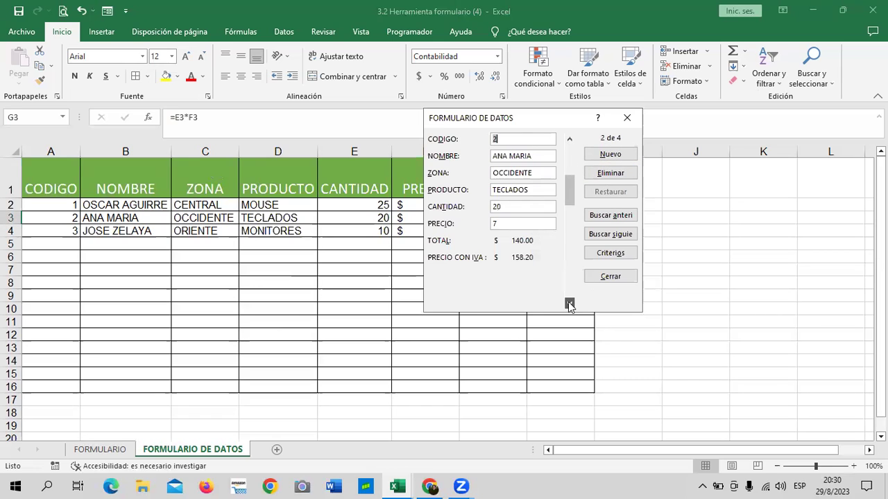
left_click(570, 303)
left_click(569, 304)
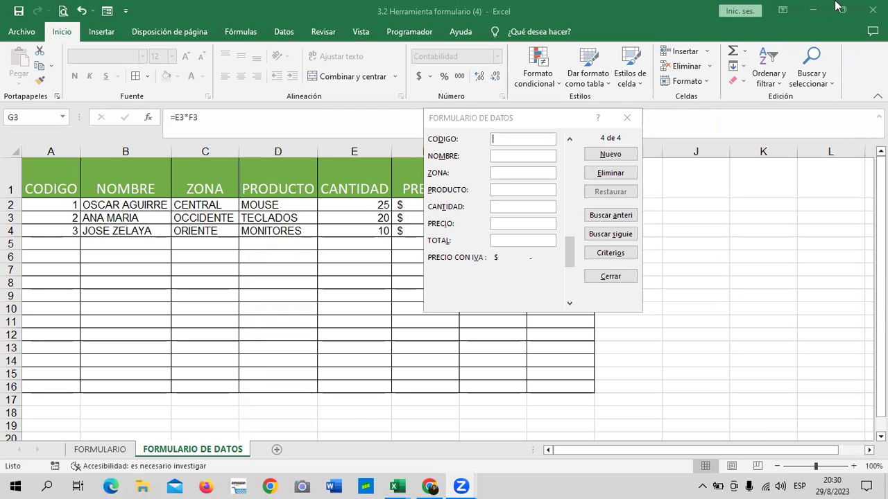
left_click_drag(534, 118, 548, 89)
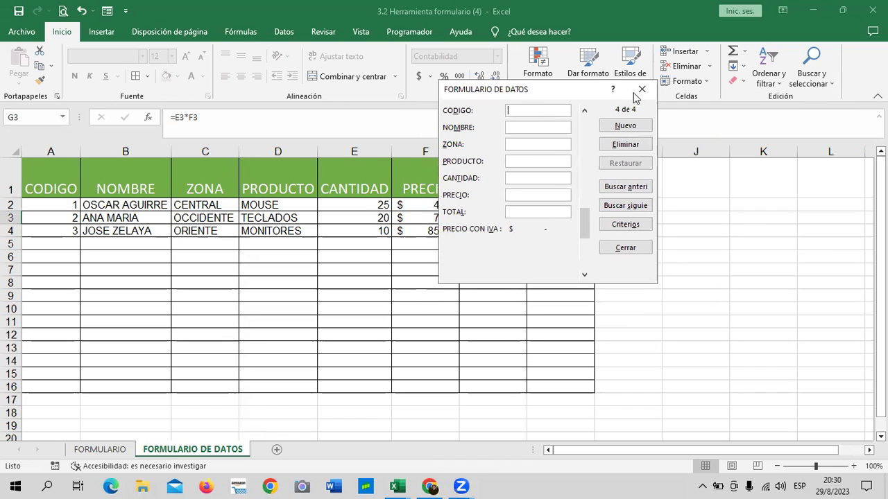
left_click_drag(554, 92, 534, 119)
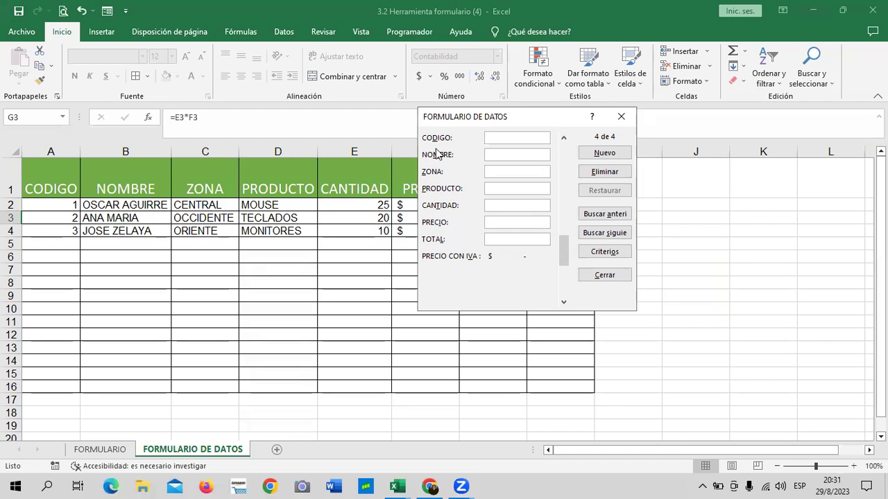
mouse_move(563, 249)
left_mouse_down()
mouse_move(559, 234)
mouse_move(561, 271)
left_mouse_up()
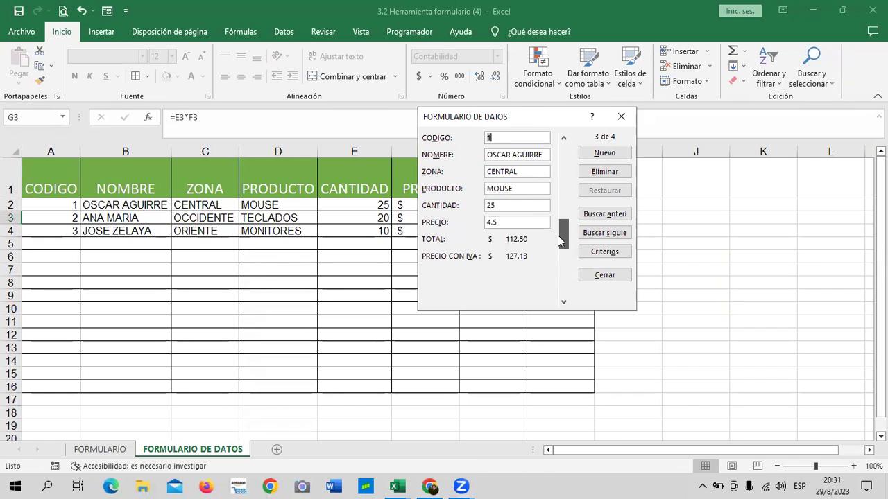
left_click(562, 271)
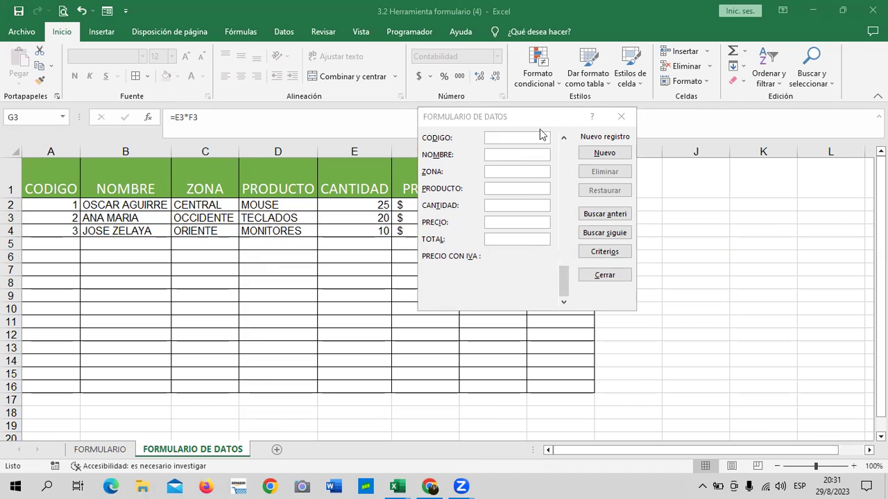
left_click_drag(554, 120, 560, 109)
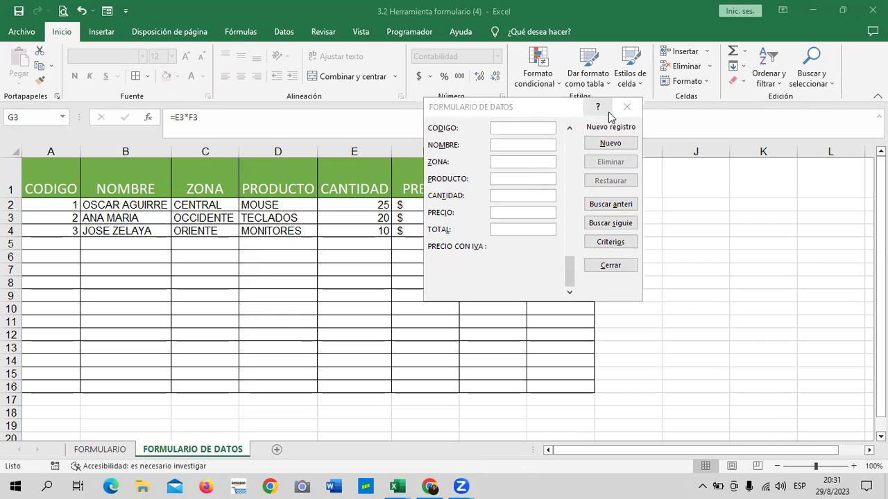
left_click(626, 107)
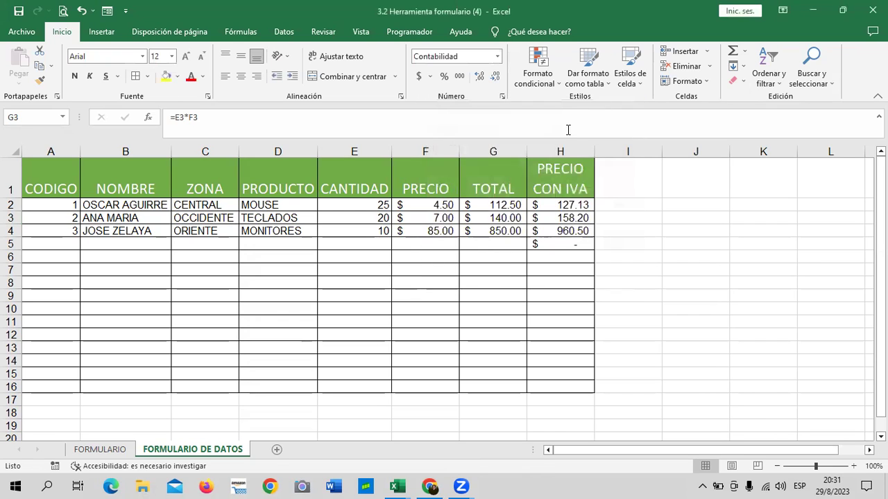
- Check the H2 and H3 formulas, then open the data form on a blank new record
left_click(567, 205)
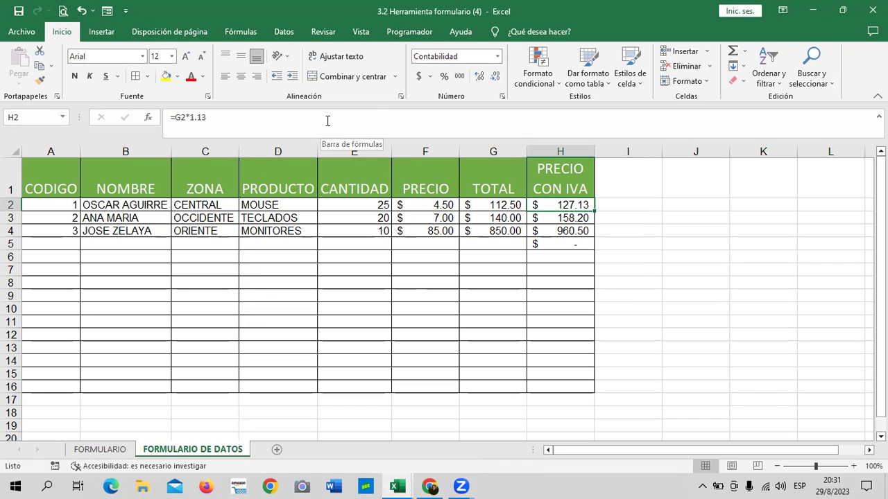
key("Down")
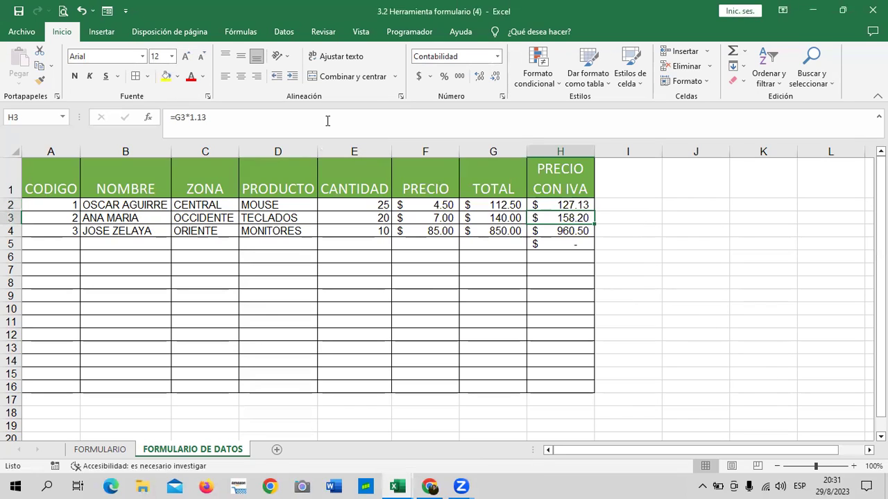
left_click(107, 11)
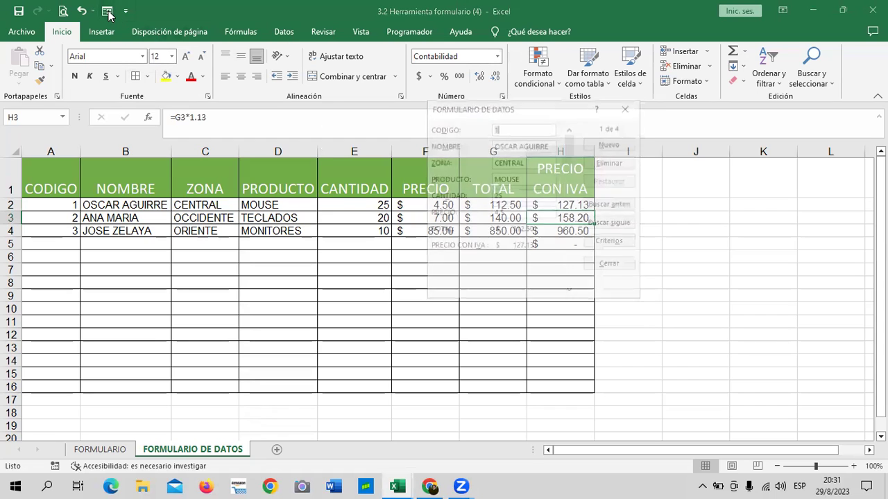
left_click_drag(572, 148, 571, 242)
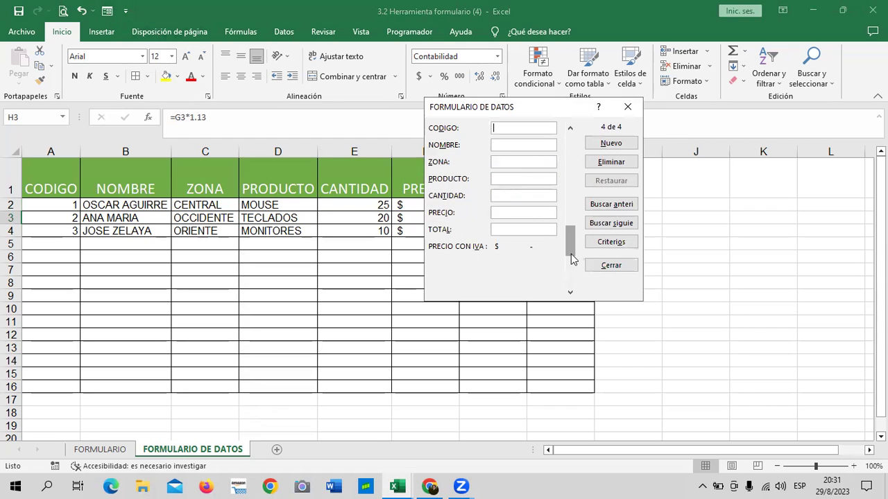
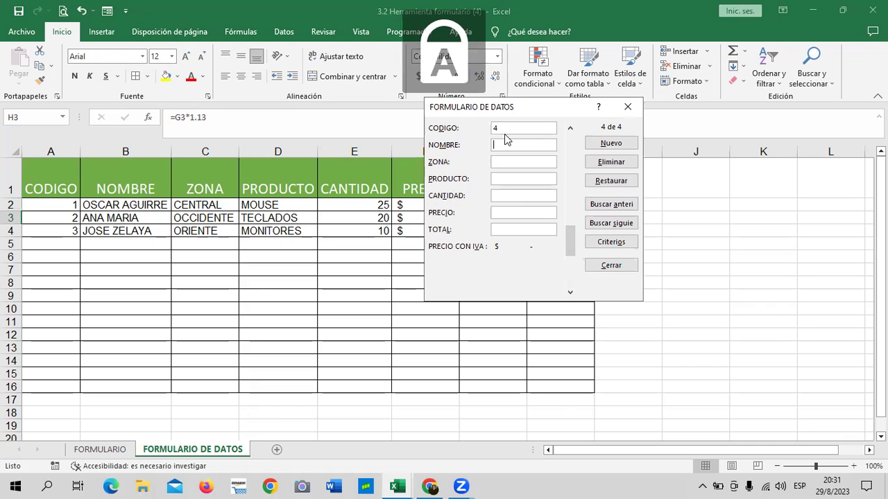
- Enter the customer's name, zone CENTRAL and product CABLES USB in the data form
key("Tab")
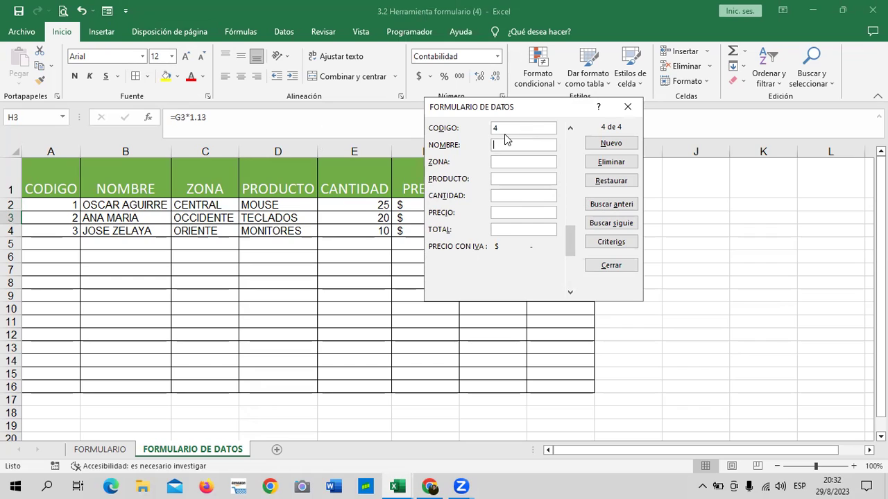
type("MARC")
type("OS ")
type("ANDRAR")
type("DE")
key("Tab")
type("CENTRAL")
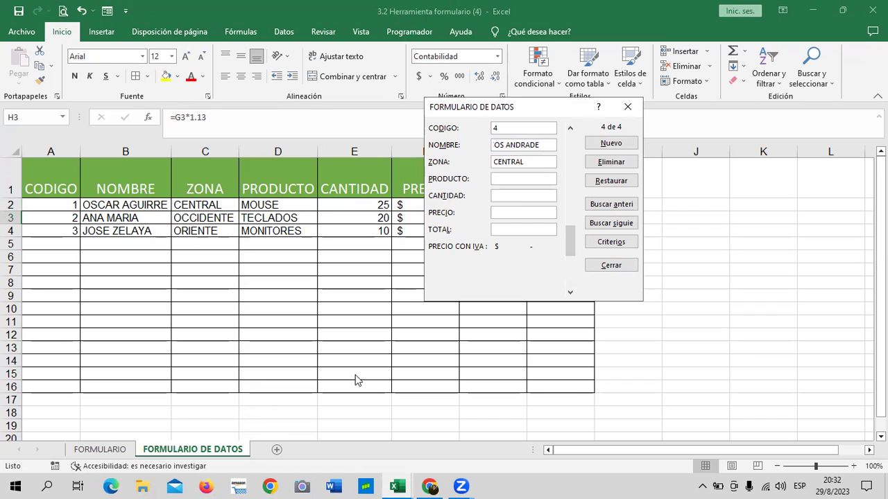
type("CALEN")
key("BackSpace")
key("BackSpace")
key("BackSpace")
type("BLES USB")
- Enter quantity 30 and price 3, then save the sale as record 4
key("Tab")
type("30")
key("Tab")
type("3")
key("Tab")
key("Tab")
key("Tab")
key("Tab")
key("Tab")
key("Tab")
key("Tab")
key("Tab")
key("Tab")
key("Tab")
key("Tab")
key("Tab")
key("Tab")
key("Tab")
key("Tab")
key("Tab")
key("Return")
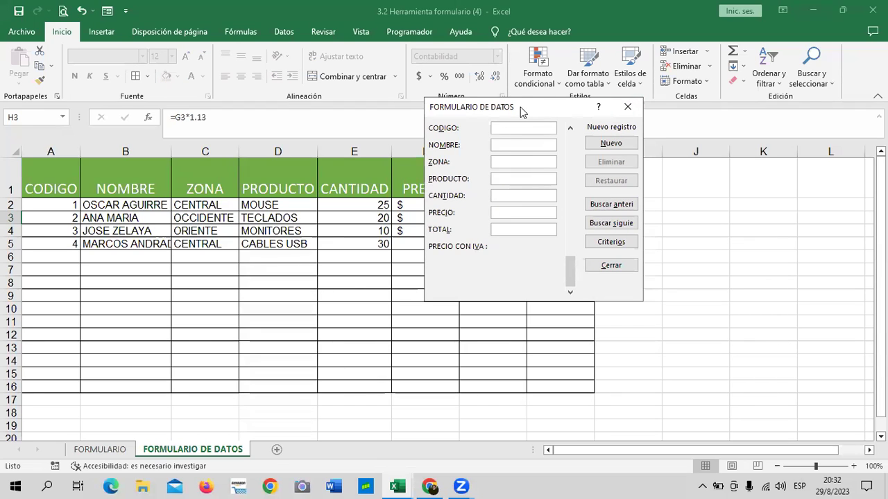
left_click_drag(520, 107, 221, 107)
- Close the form and fill the TOTAL formula from G4 down to row 16
left_click(327, 106)
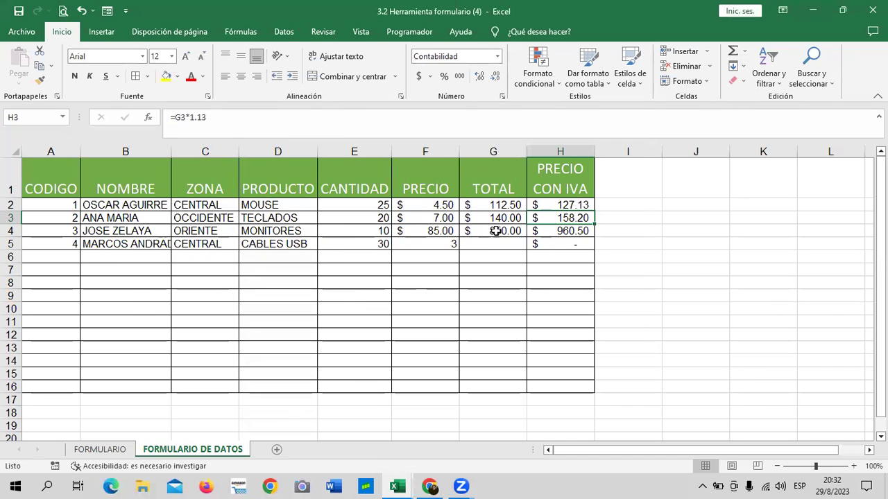
left_click(489, 243)
left_click(513, 231)
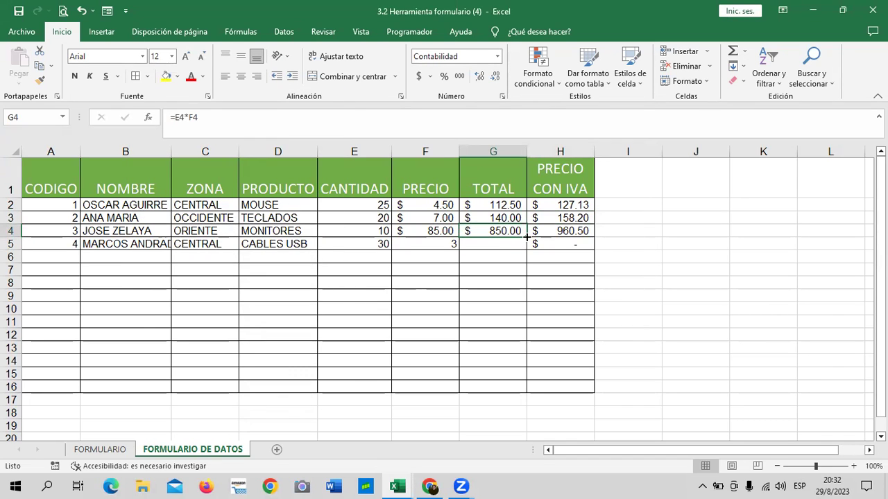
left_click_drag(527, 237, 527, 378)
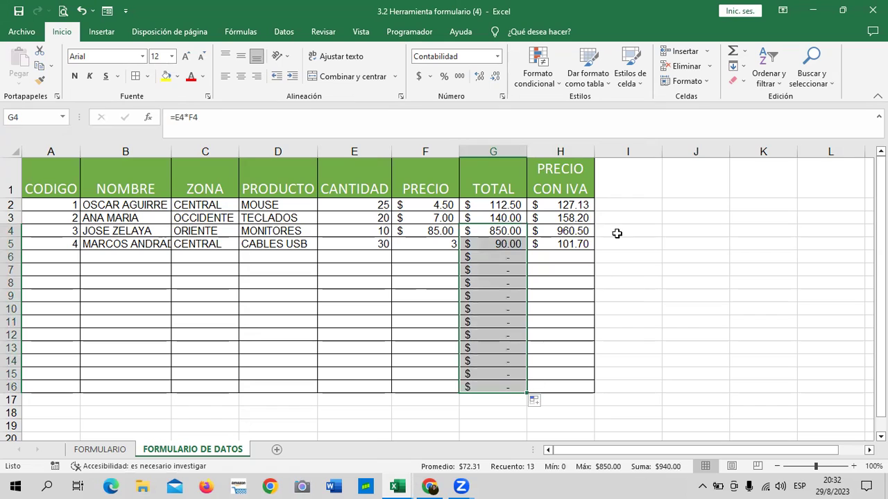
- Fill the PRECIO CON IVA formula from H5 down to H16 and reopen the data form
left_click(575, 243)
left_click(398, 243)
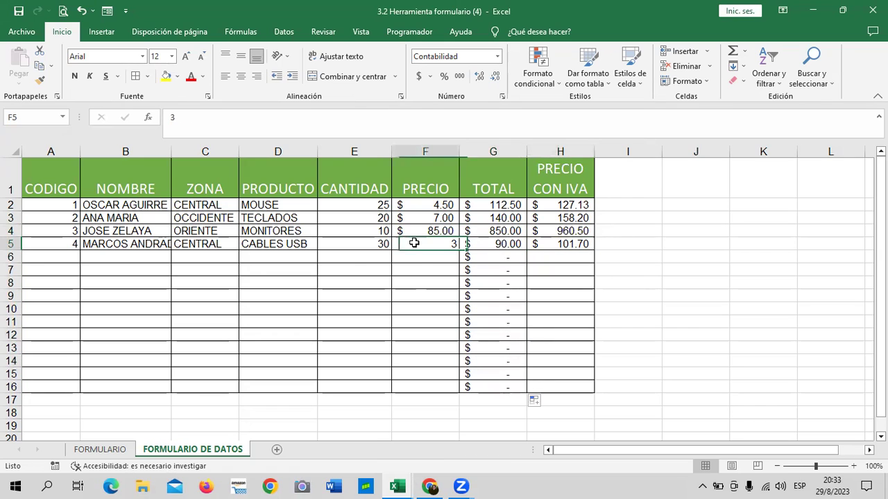
left_click(372, 243)
left_click(416, 244)
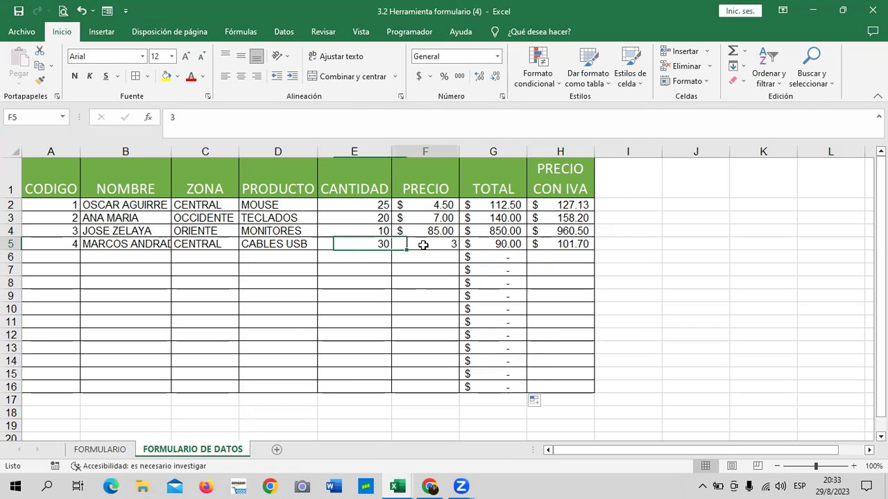
left_click(486, 244)
left_click(562, 244)
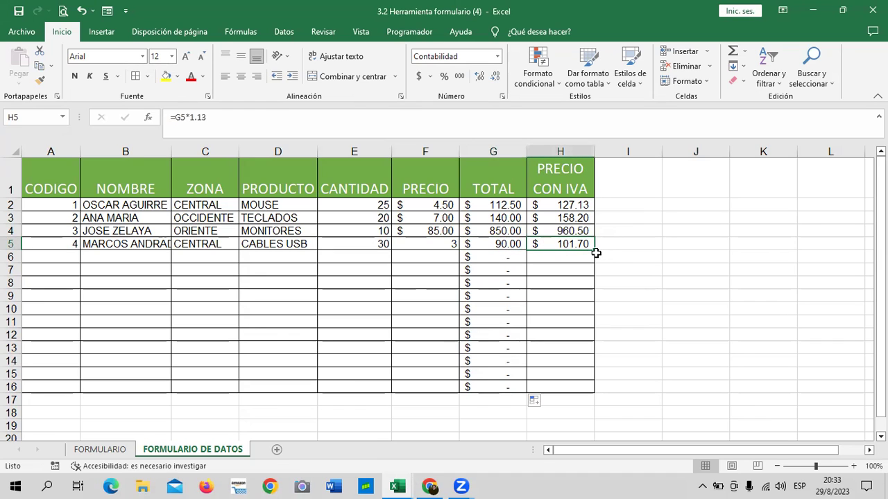
left_click_drag(594, 250, 595, 391)
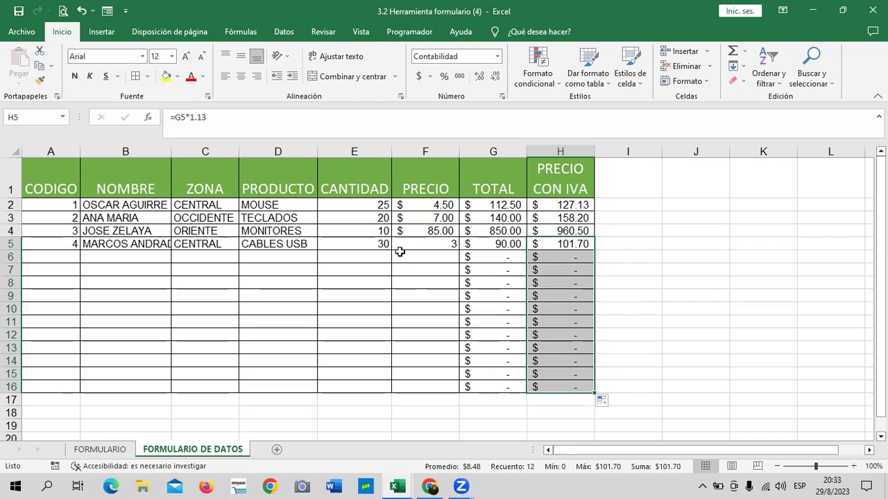
left_click(561, 246)
left_click(110, 12)
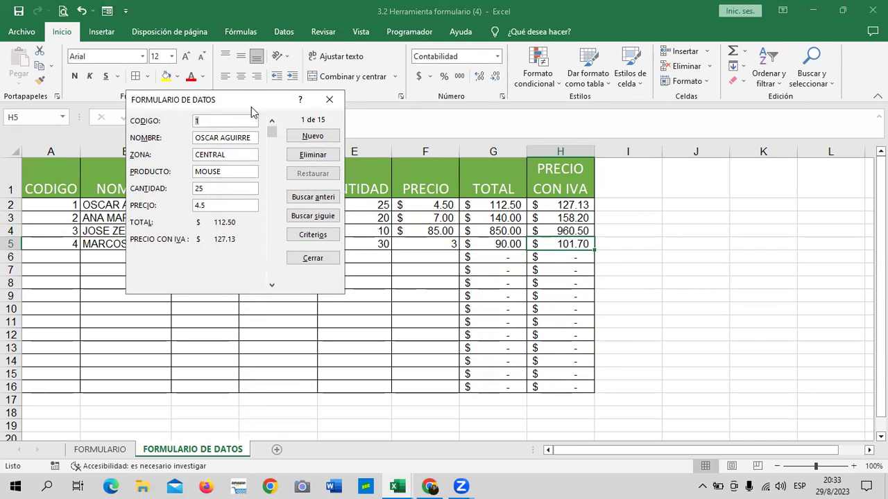
- Move the data form right and page forward through the existing records
left_click_drag(254, 103, 510, 112)
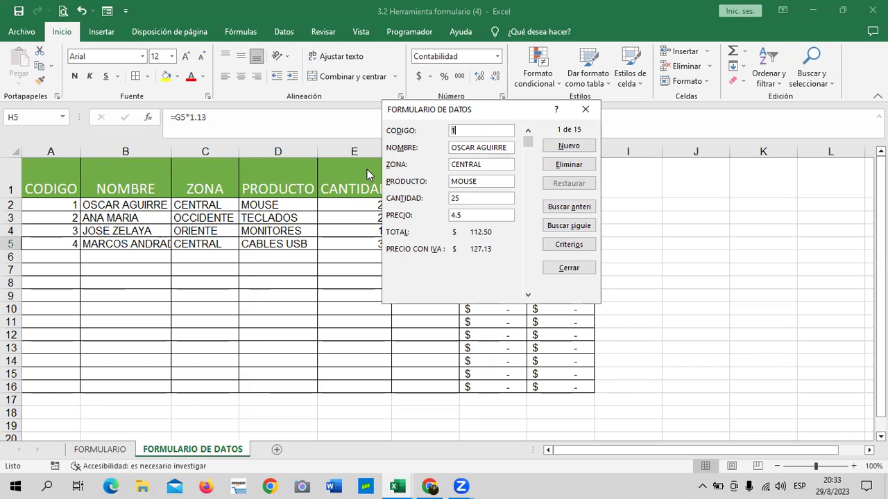
left_click(528, 296)
left_click(527, 295)
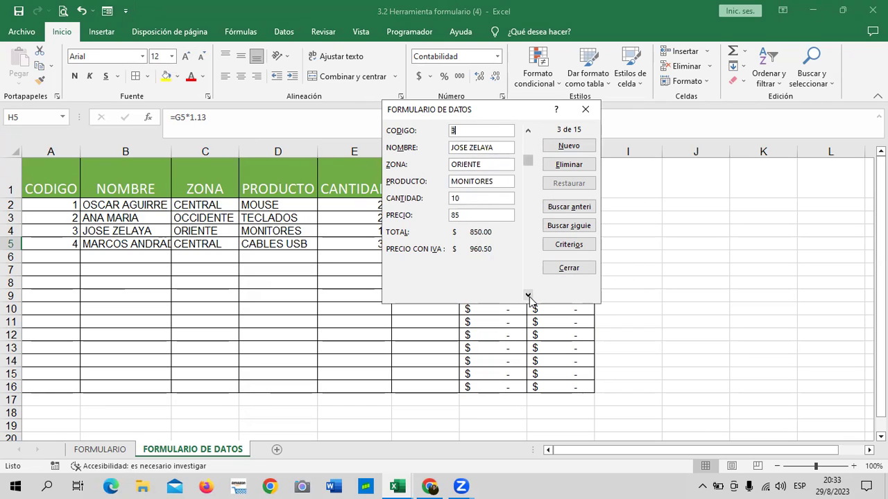
left_click(527, 296)
left_click(528, 295)
left_click(528, 295)
left_click(528, 296)
left_click(528, 295)
left_click(528, 295)
left_click(527, 295)
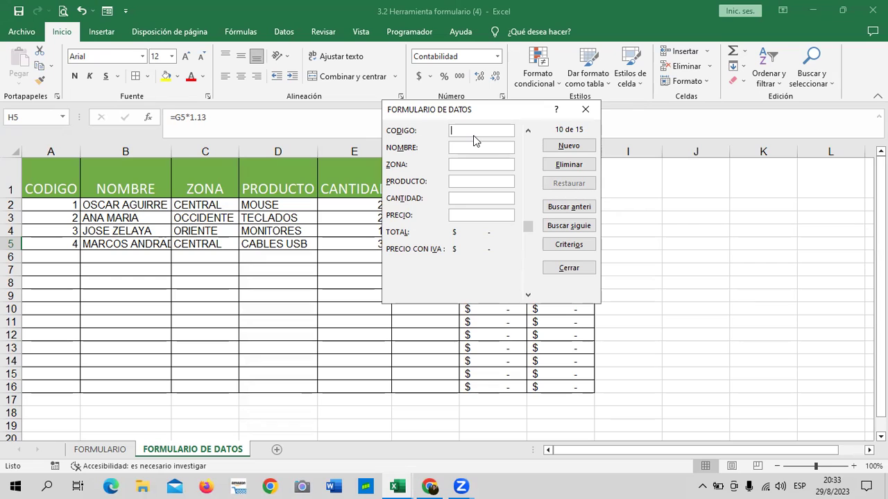
- Scroll the form's records back and forth to land on blank record 6 of 15
scroll(476, 141, "up", 1)
scroll(476, 141, "up", 2)
scroll(475, 141, "up", 2)
scroll(476, 141, "up", 1)
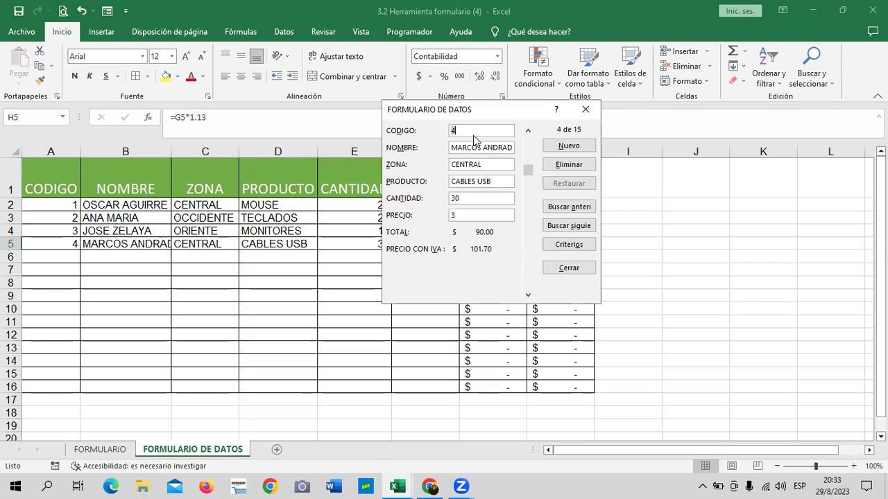
scroll(476, 141, "down", 1)
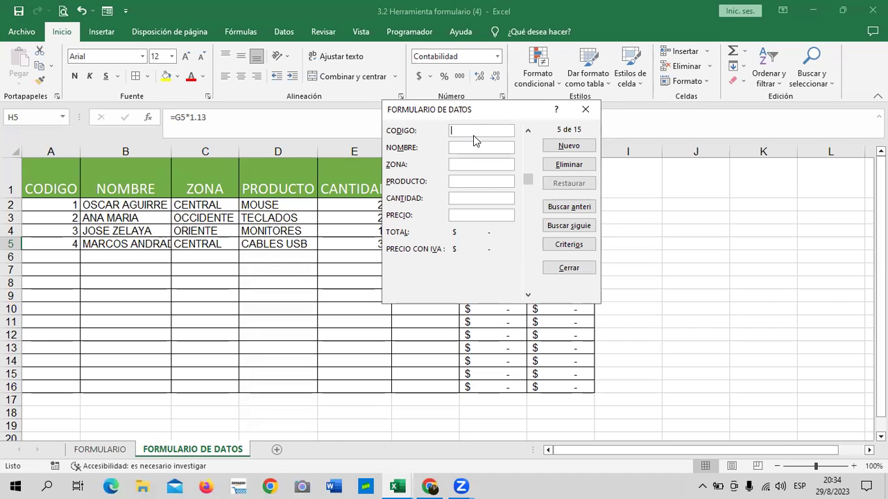
scroll(475, 141, "down", 1)
key("shift")
key("shift")
key("shift")
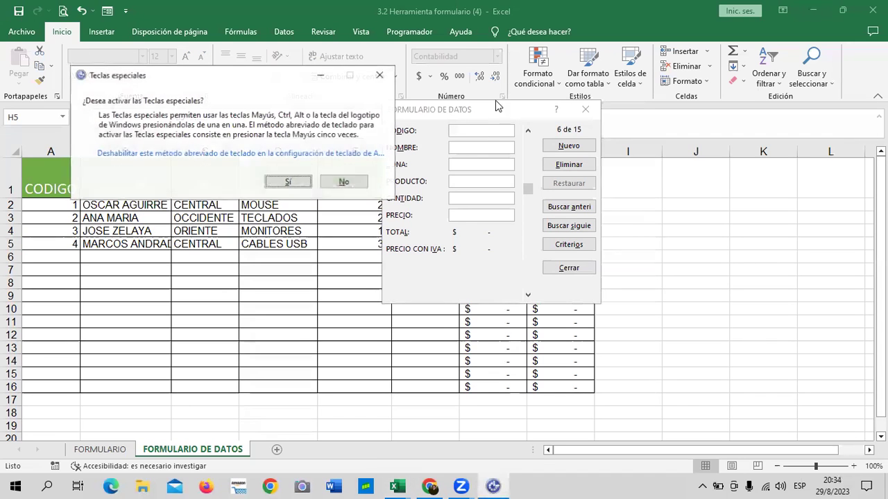
- Decline Sticky Keys, then enter code 5, the customer's name and zone OCCIDENTAL for record 5
left_click(343, 181)
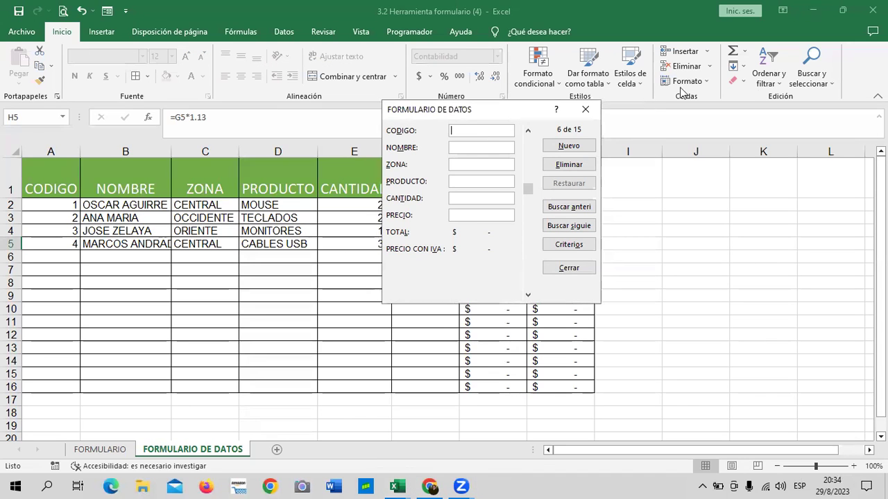
left_click(526, 131)
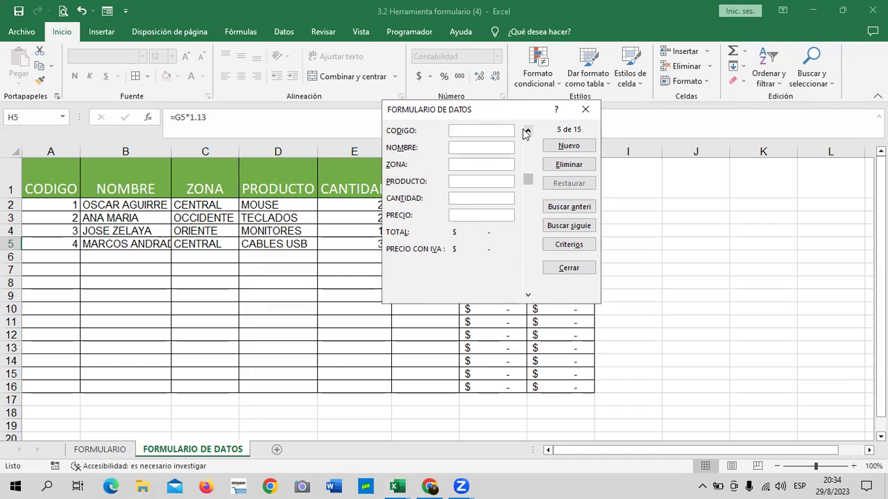
type("5")
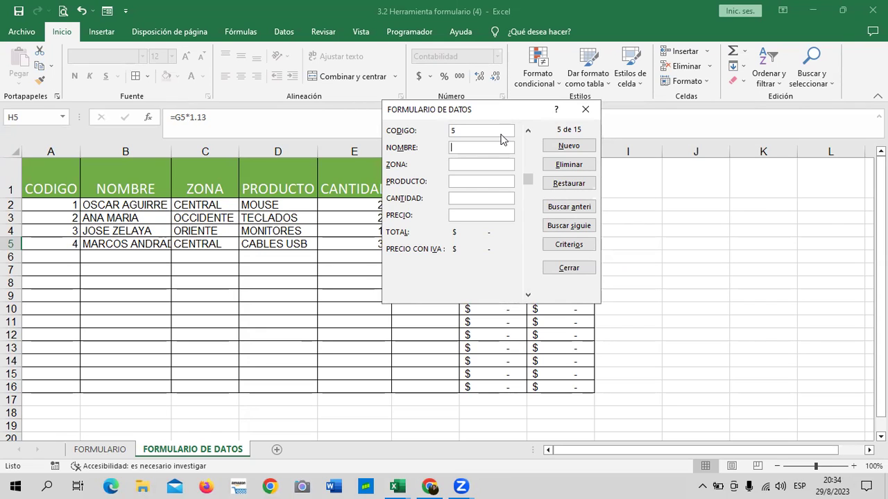
key("Tab")
type("CA")
type("RLOS ")
type("LOPEZ")
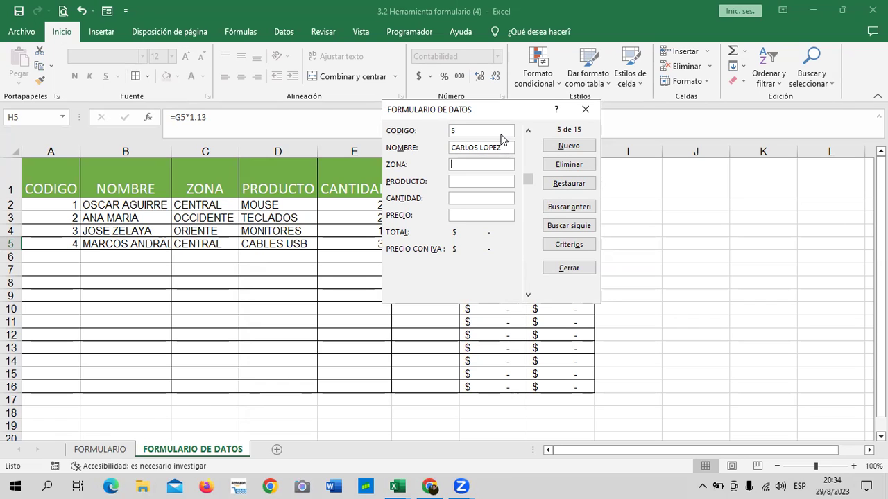
type("OCIDENTAL")
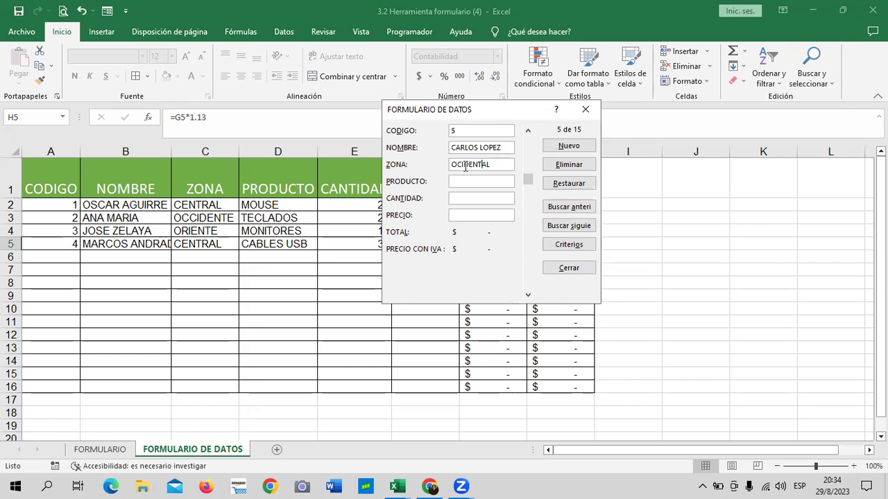
type("C")
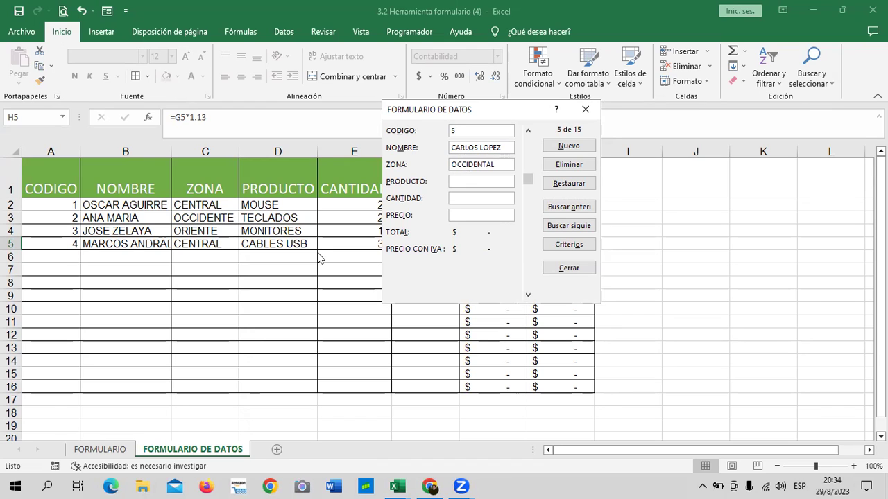
- Enter product CASE, quantity 10 and price 90, save the record and close the form
key("Tab")
type("CASE")
type("10")
key("Tab")
type("90")
key("Return")
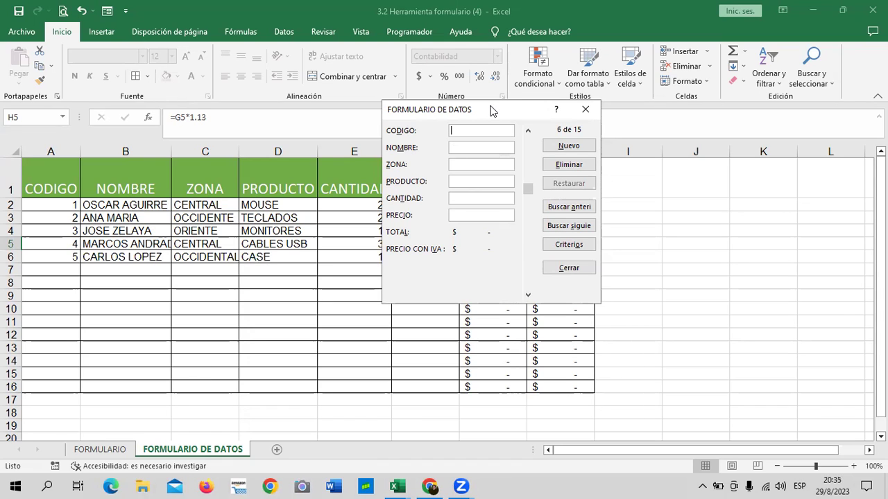
left_click_drag(491, 111, 308, 110)
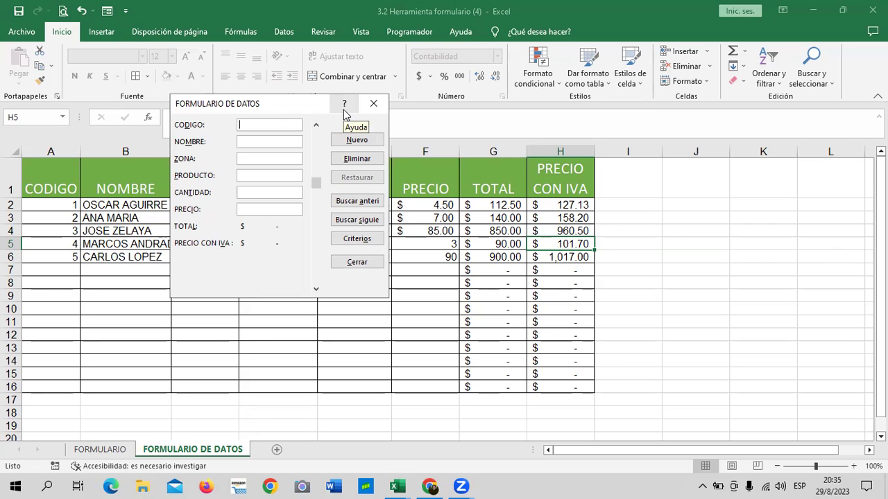
left_click(373, 103)
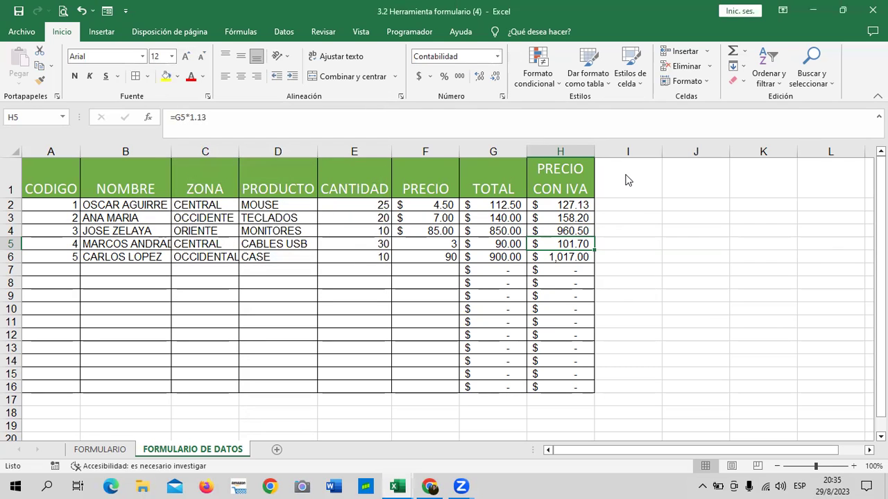
- Give I1 the green Énfasis6 header style and type the heading DESCUENTO
left_click(628, 180)
left_click(757, 188)
left_click_drag(635, 183, 633, 387)
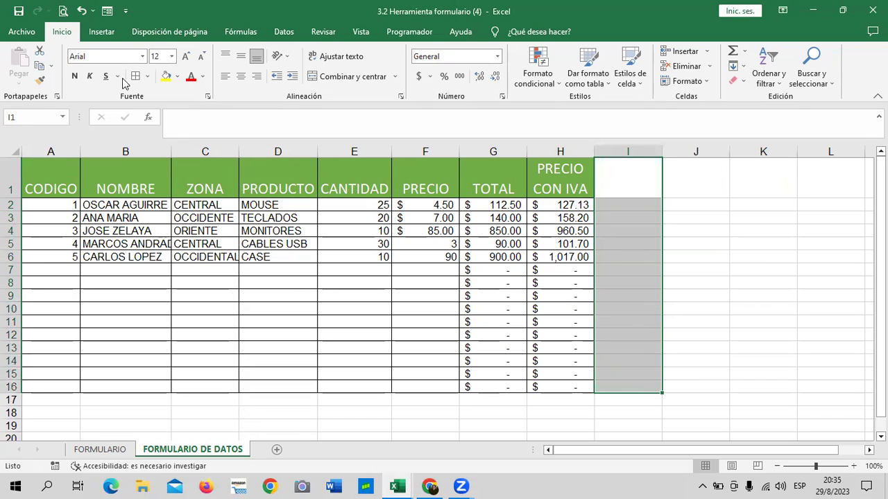
left_click(645, 176)
left_click(629, 75)
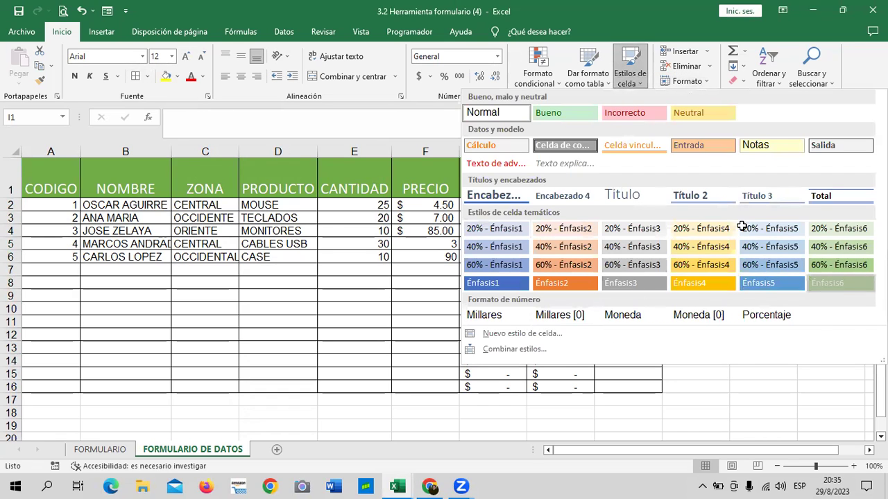
left_click(838, 283)
type("DEWSCUENTO")
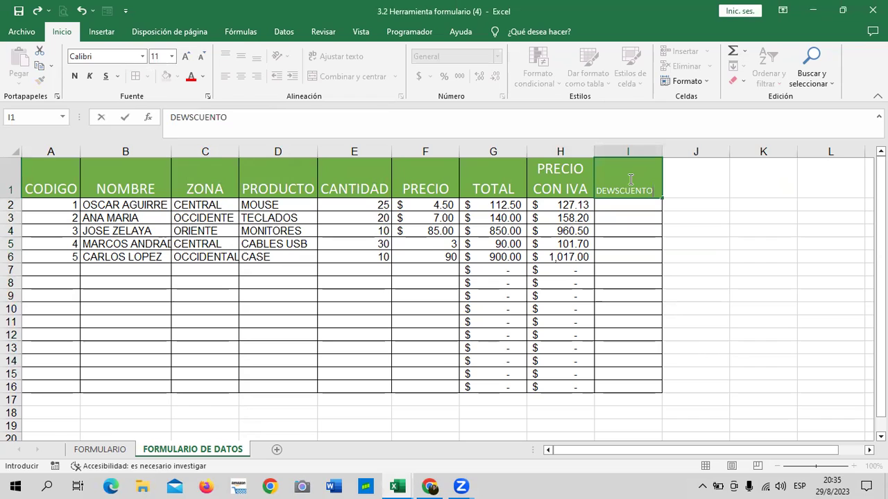
key("BackSpace")
key("BackSpace")
key("BackSpace")
key("BackSpace")
key("BackSpace")
key("BackSpace")
key("BackSpace")
key("BackSpace")
type("S")
type("ENTO")
key("Return")
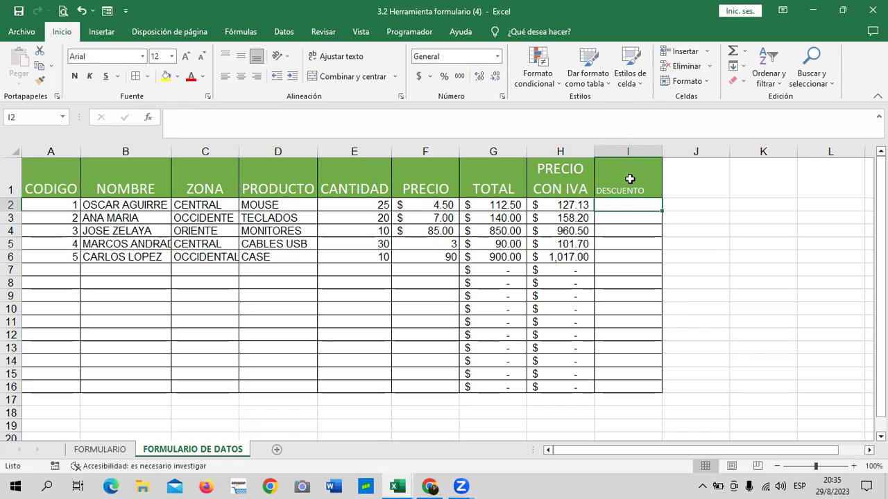
- Enlarge the PRECIO CON IVA heading font and shrink the DESCUENTO heading to fit
left_click(630, 179)
left_click(186, 56)
left_click(185, 56)
left_click(185, 56)
left_click(562, 178)
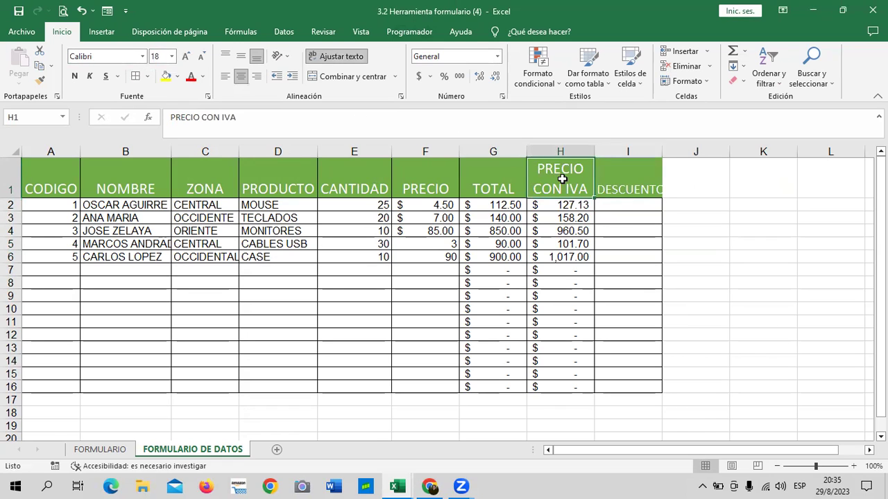
left_click(185, 56)
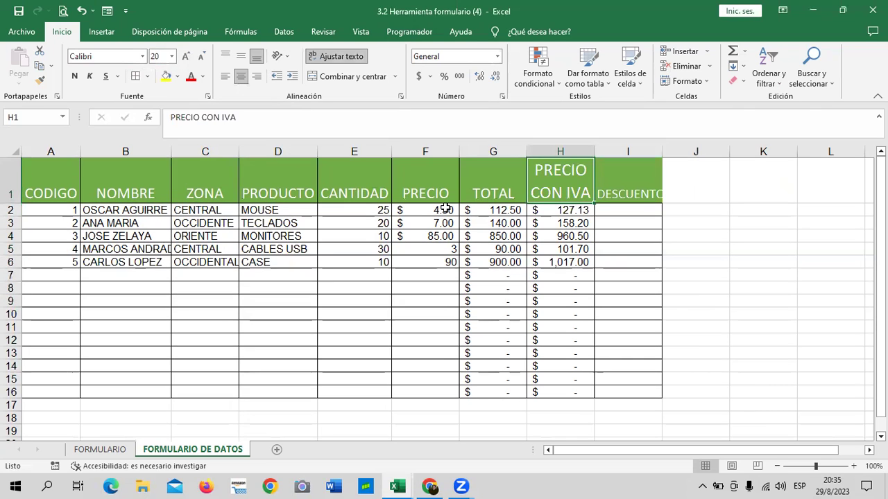
left_click(488, 184)
left_click(437, 185)
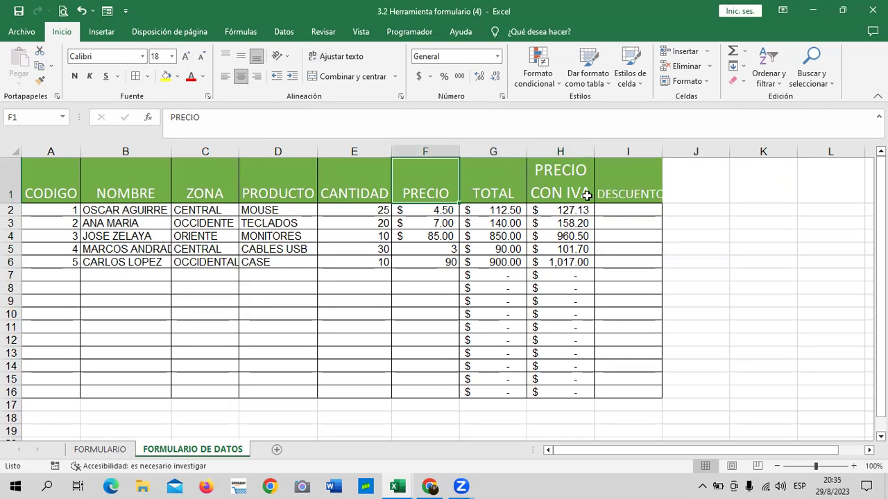
left_click(629, 182)
double_click(201, 57)
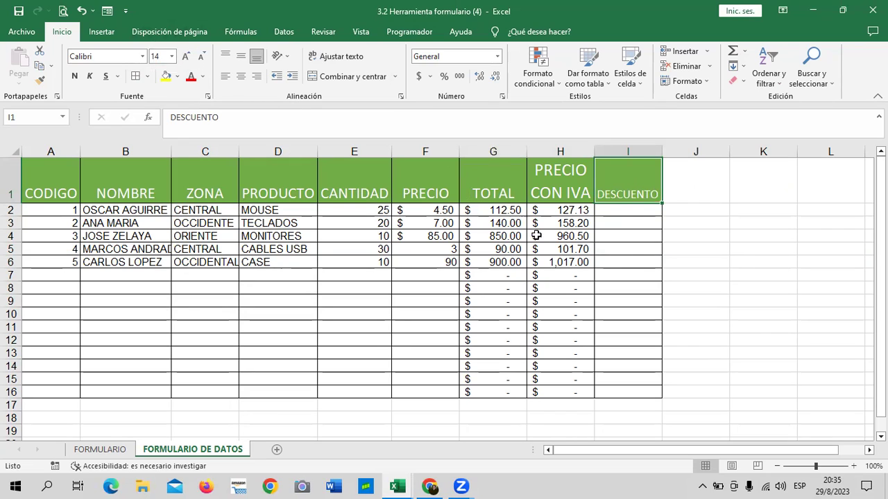
left_click(632, 210)
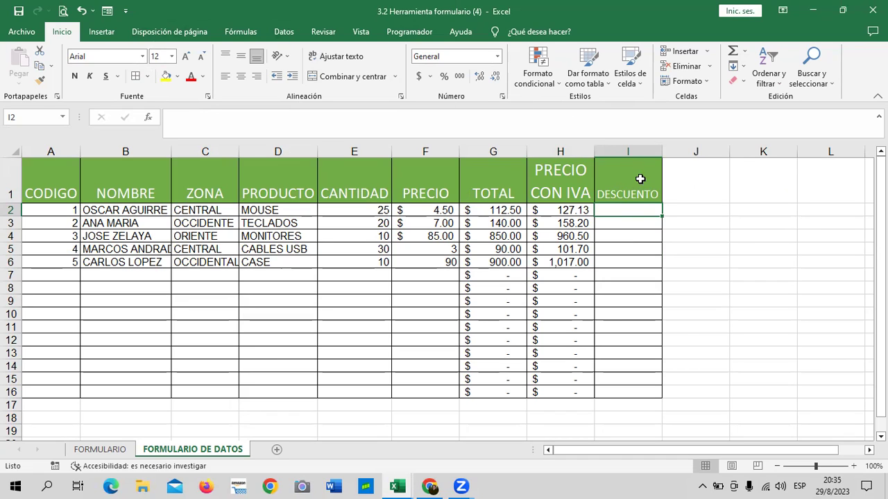
- Rename I1 to DESCUENTOS and autofit column I's width
left_click(639, 176)
left_click(233, 117)
type("S")
key("Return")
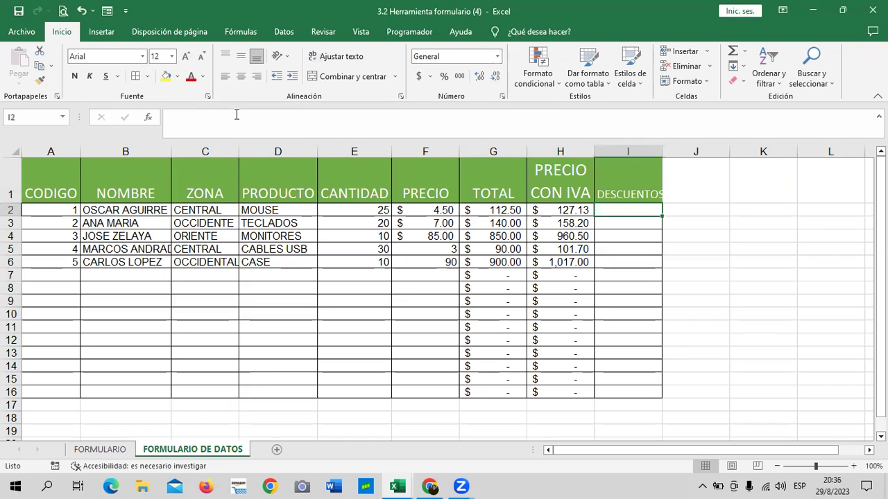
double_click(662, 151)
left_click(631, 185)
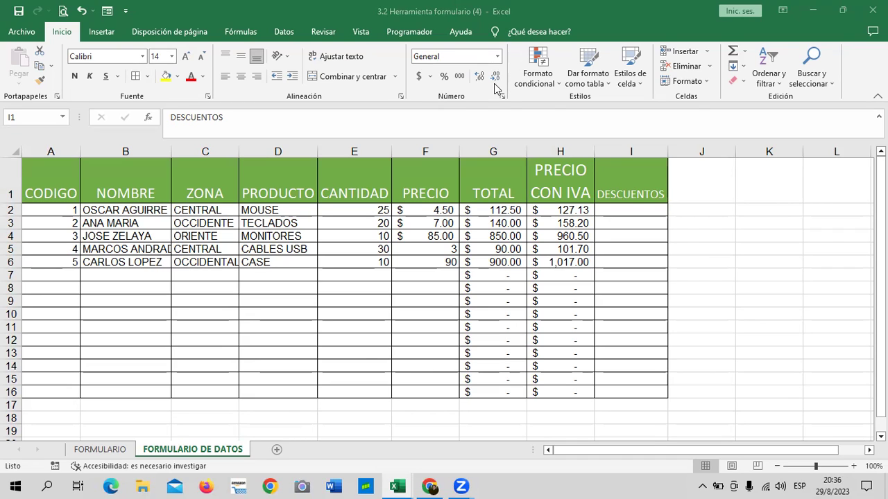
left_click(625, 180)
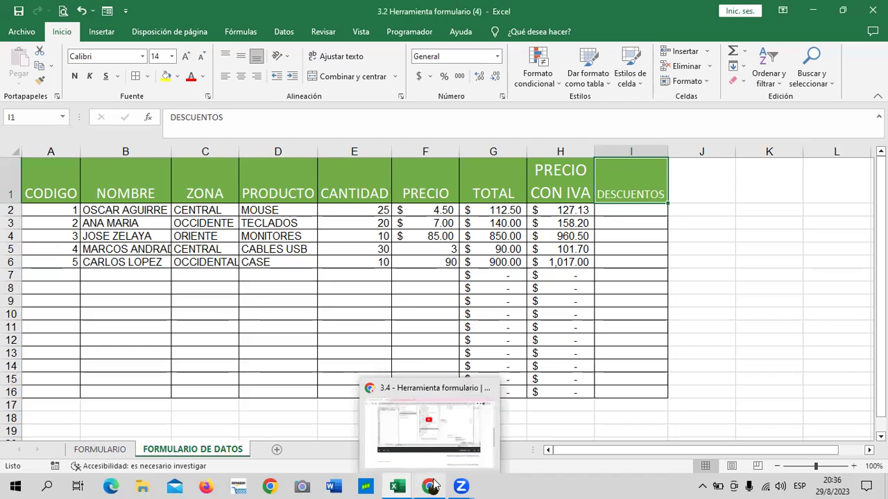
left_click(621, 211)
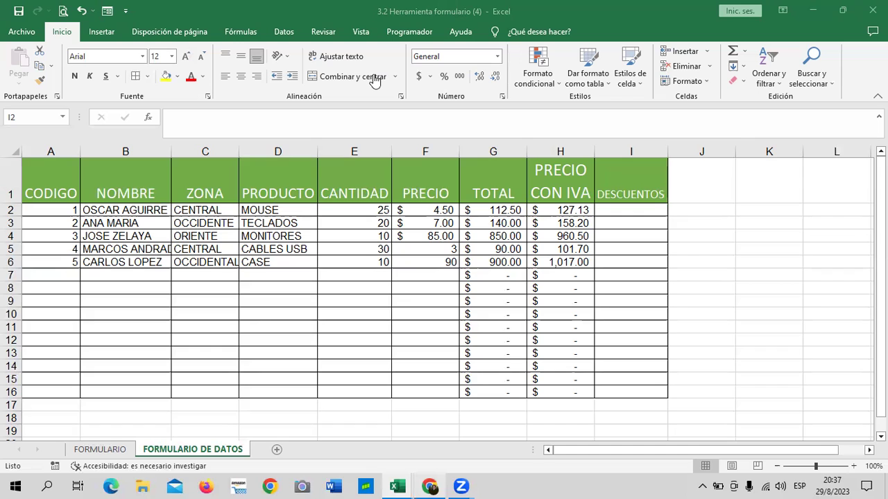
- Switch to the Ingles Corporativo course page and play the 3.2 Herramienta formulario video
key("alt+Tab")
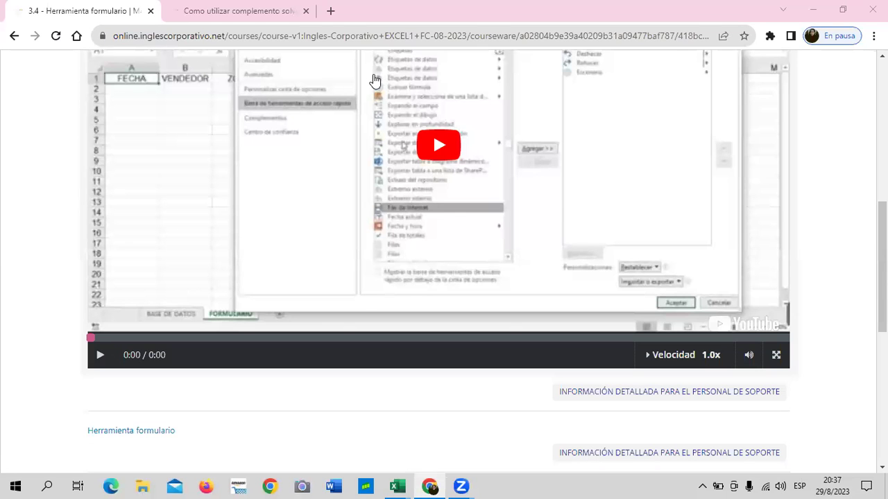
scroll(433, 344, "up", 2)
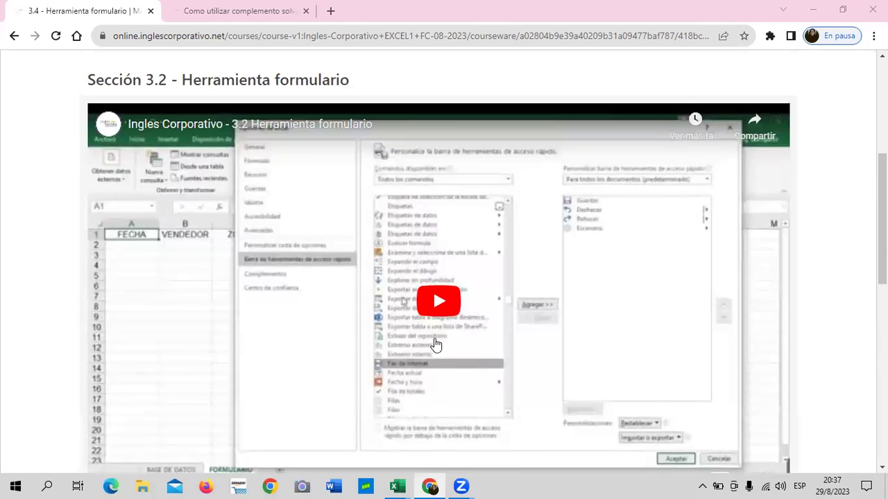
scroll(434, 343, "up", 1)
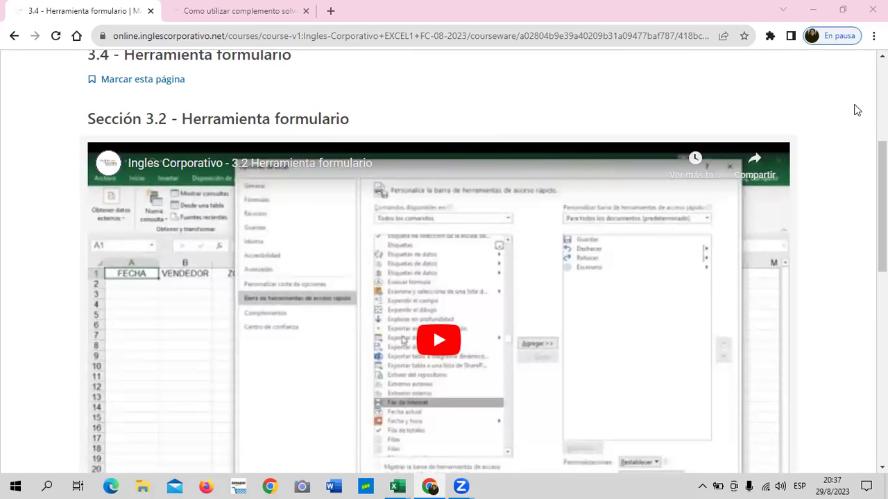
scroll(483, 238, "up", 2)
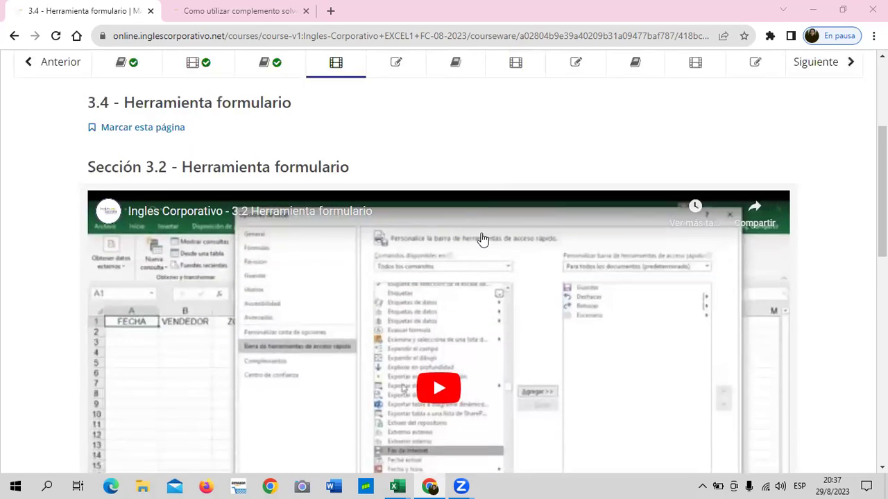
scroll(484, 238, "down", 1)
scroll(483, 239, "down", 1)
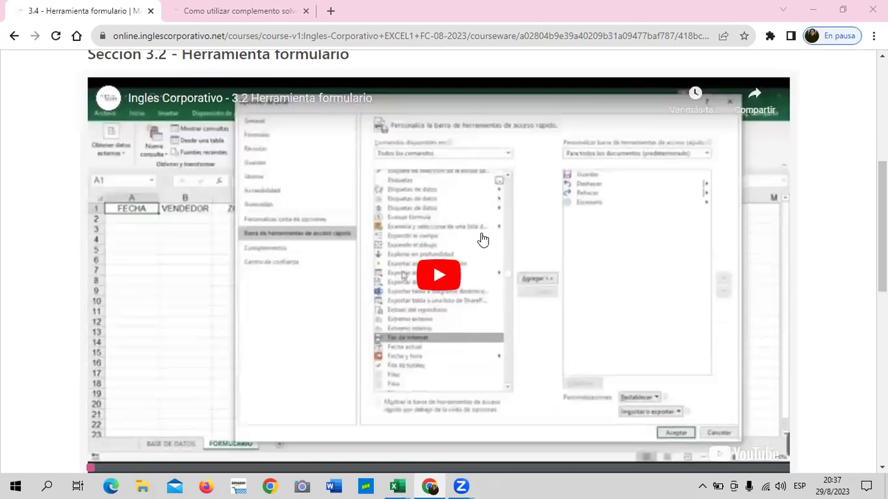
scroll(484, 239, "down", 1)
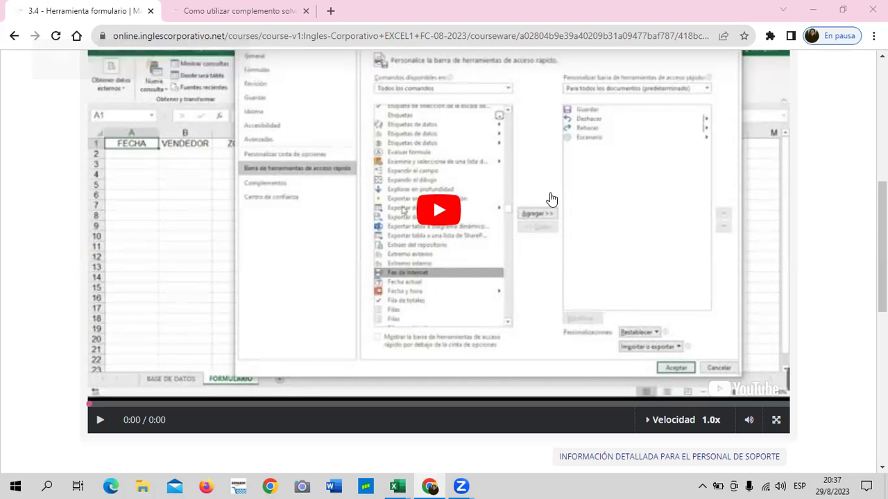
left_click(426, 221)
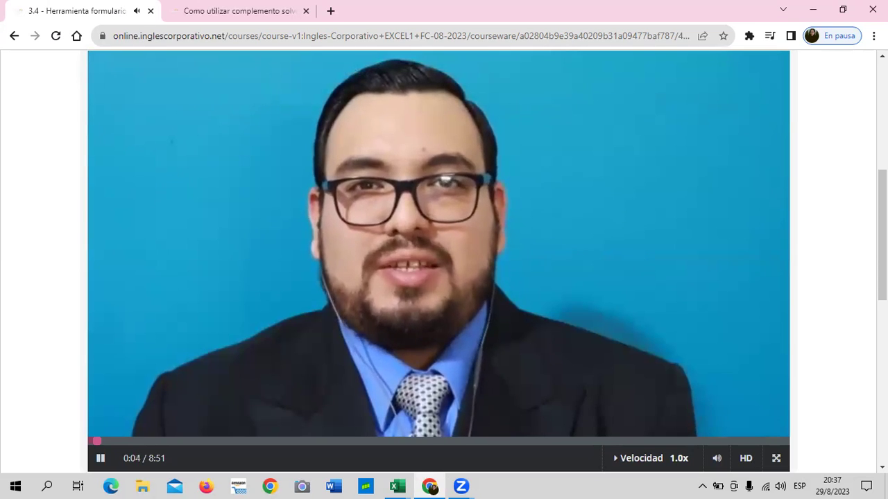
- Pause and resume the lesson video, letting it run to about 3:12
left_click(425, 215)
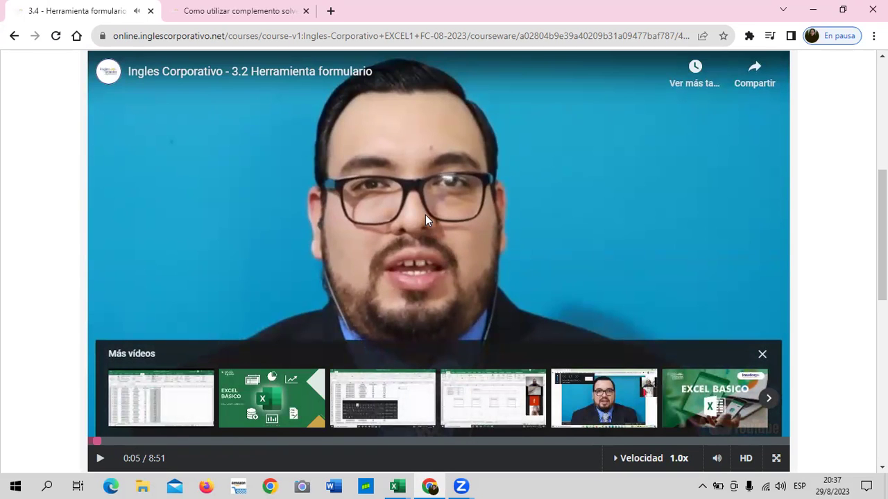
left_click(97, 460)
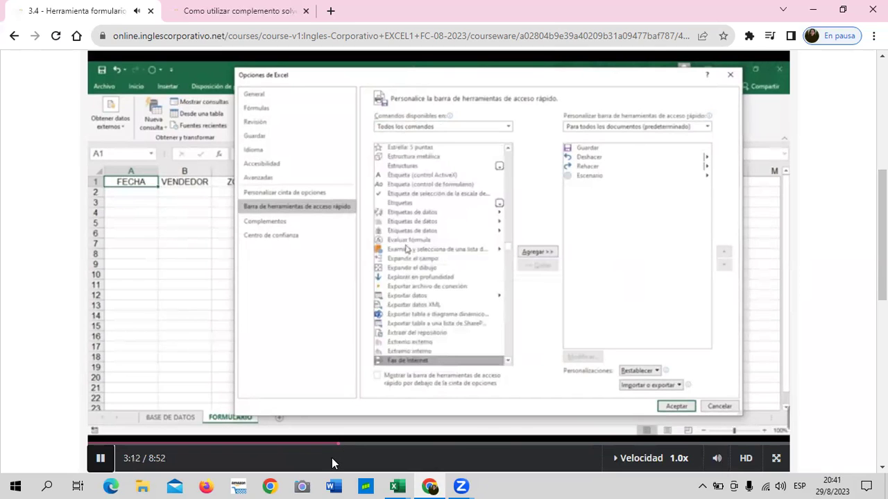
left_click_drag(352, 441, 443, 445)
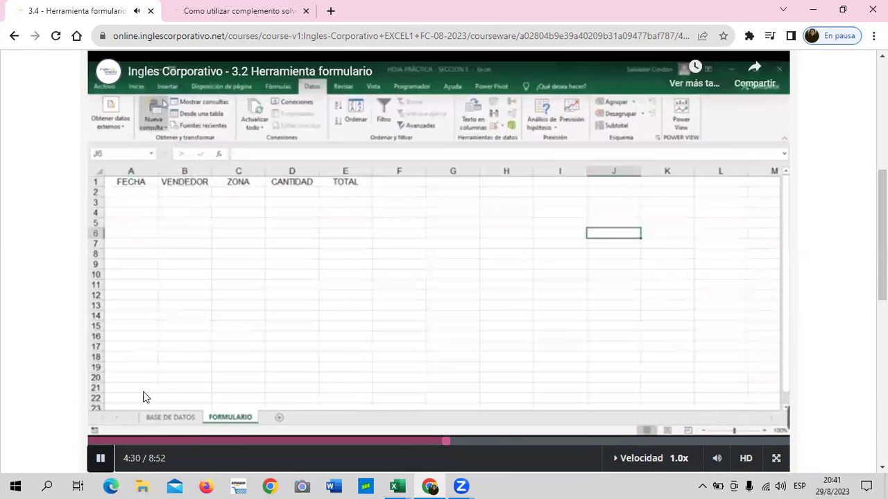
left_click(420, 331)
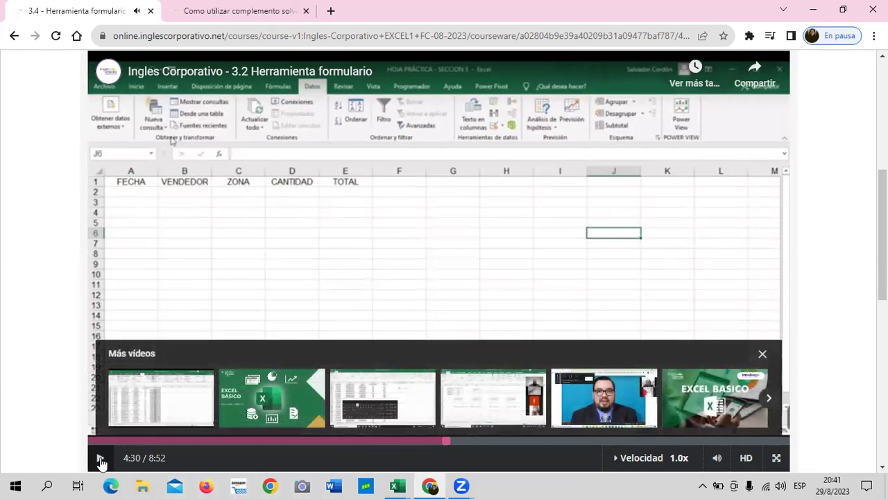
left_click(100, 459)
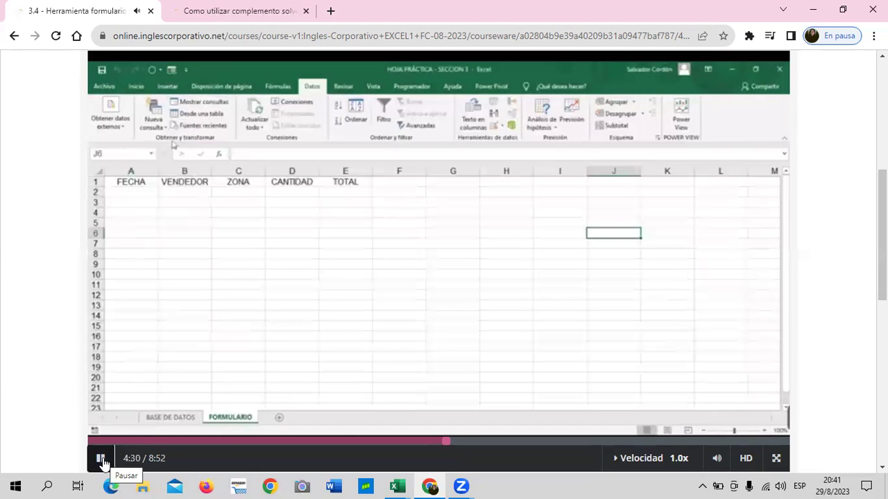
left_click(472, 236)
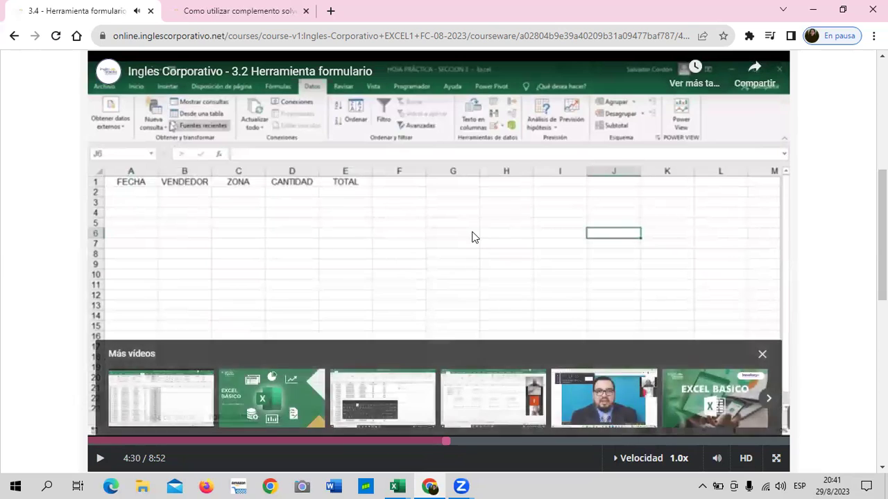
left_click(530, 201)
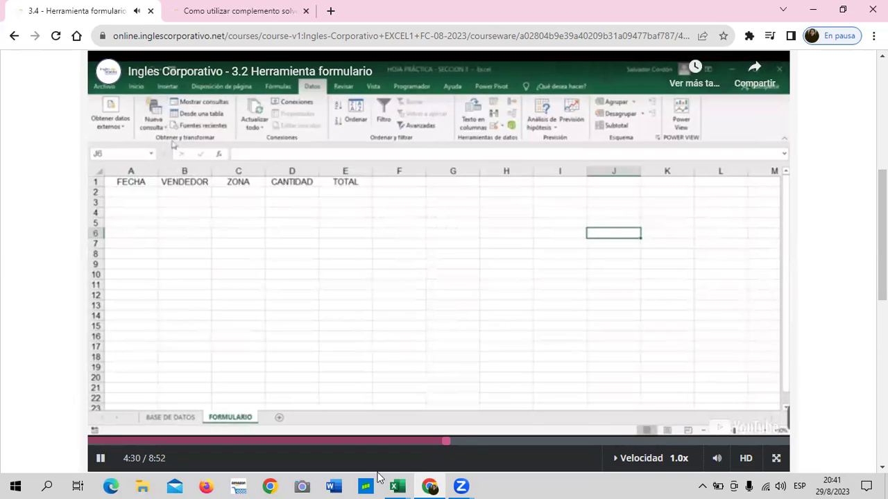
left_click(351, 446)
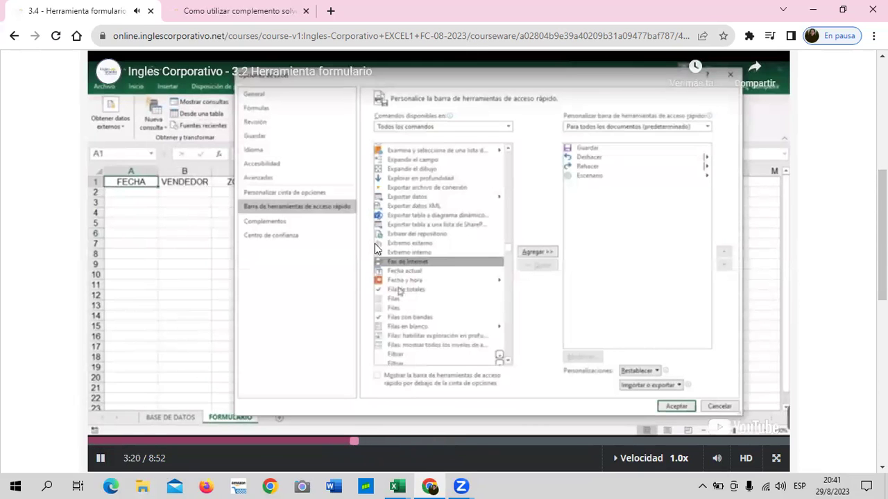
left_click(374, 243)
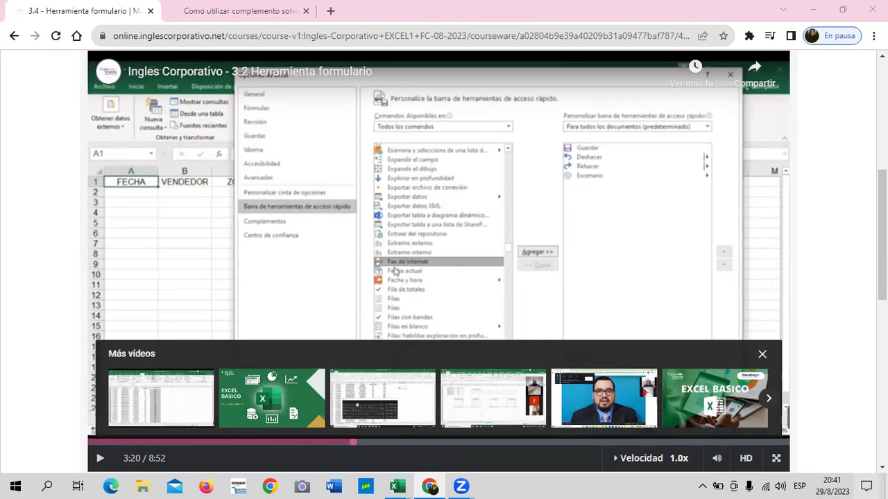
scroll(534, 301, "down", 3)
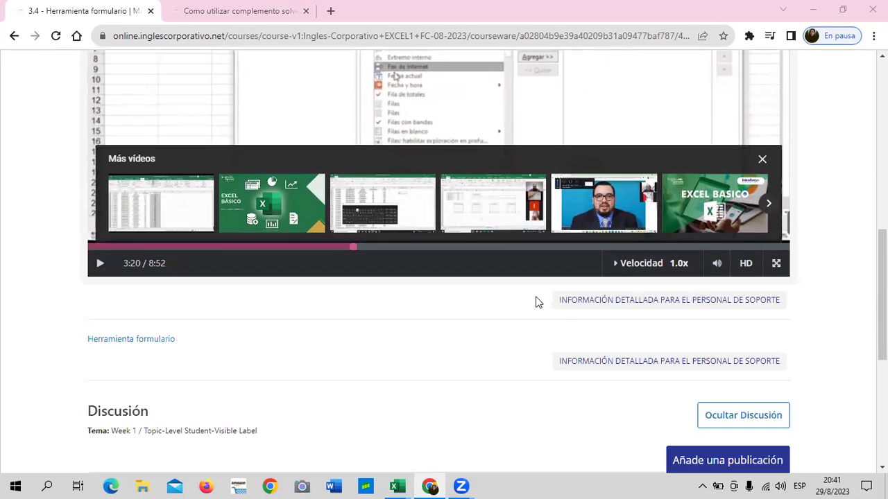
scroll(527, 306, "up", 3)
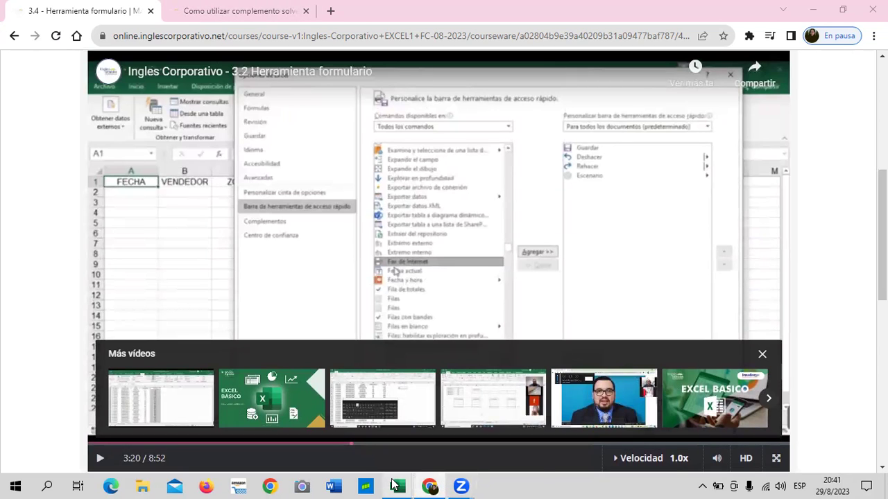
- Return to the Excel workbook and reduce the PRECIO CON IVA heading's font size
left_click(200, 420)
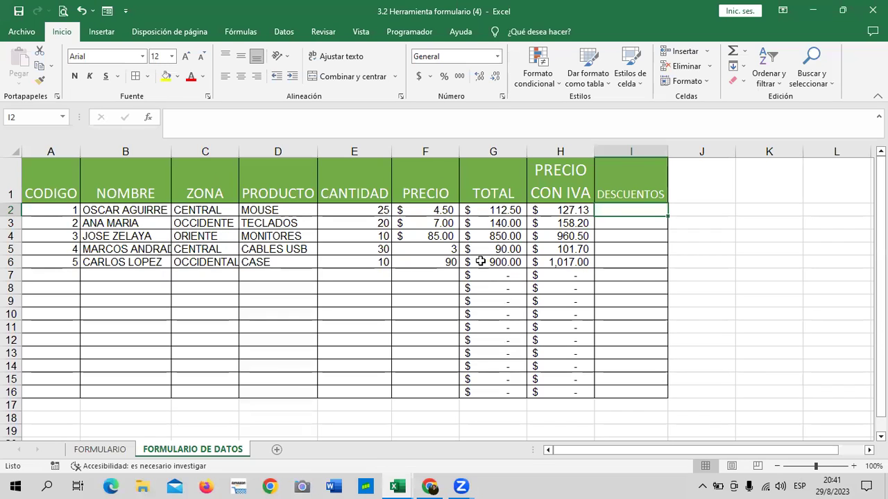
left_click(559, 195)
left_click(495, 180)
left_click(562, 176)
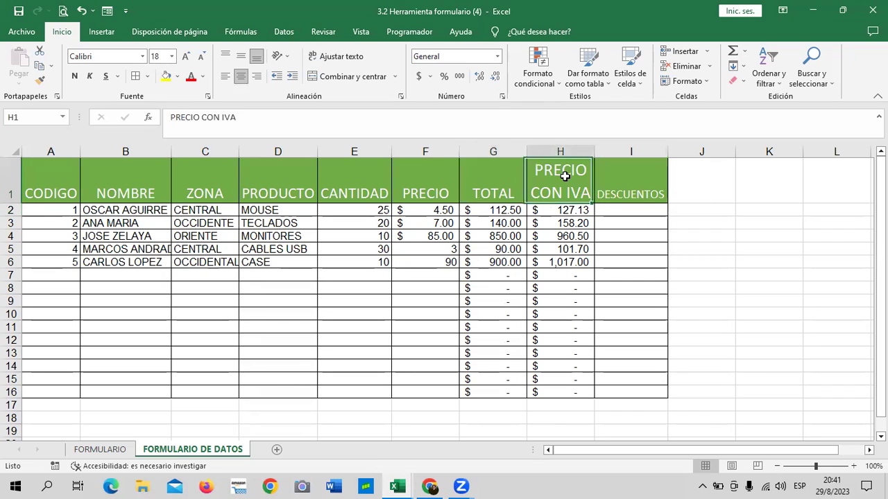
left_click(201, 63)
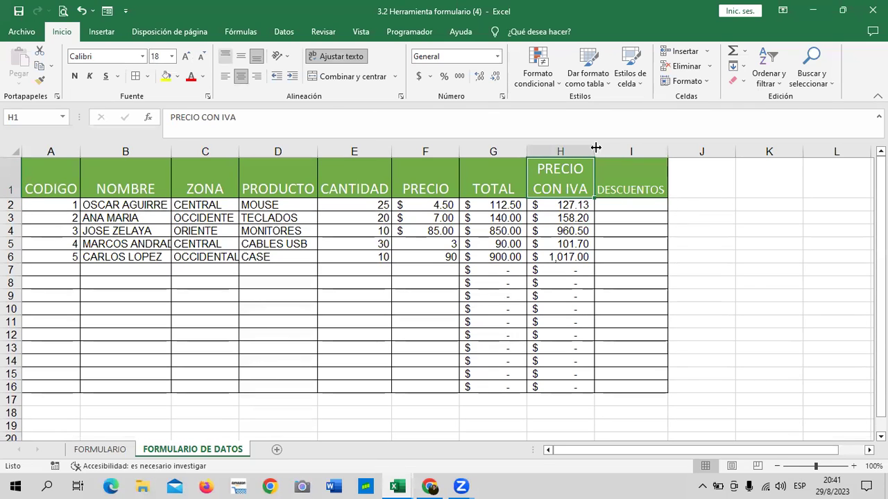
- Shrink the whole header row A1:I1 to font size 16, then select cell I2
left_click(629, 173)
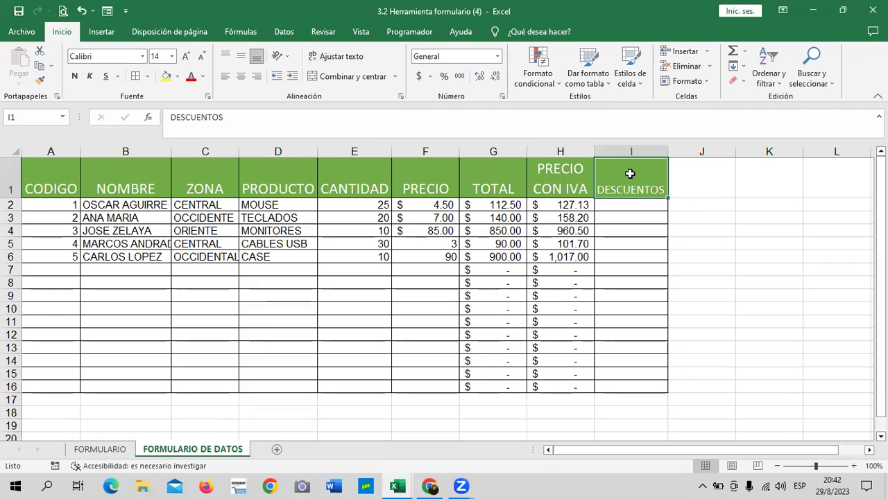
left_click_drag(52, 188, 628, 188)
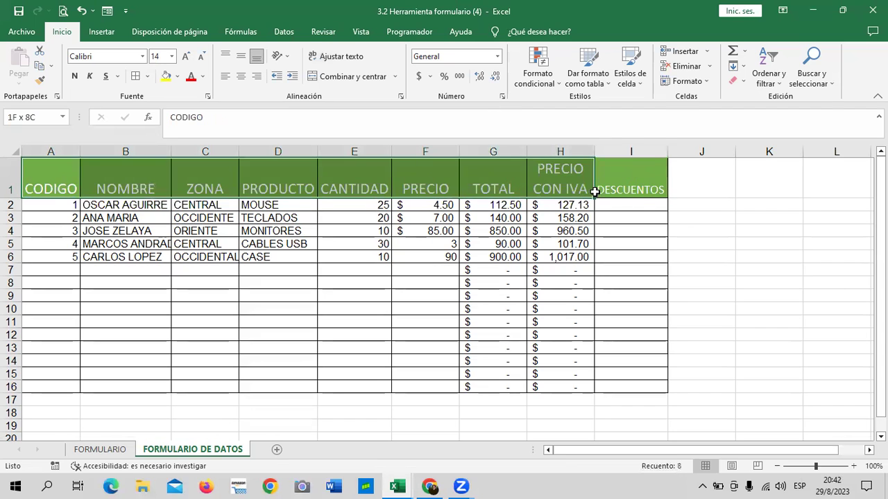
left_click(201, 56)
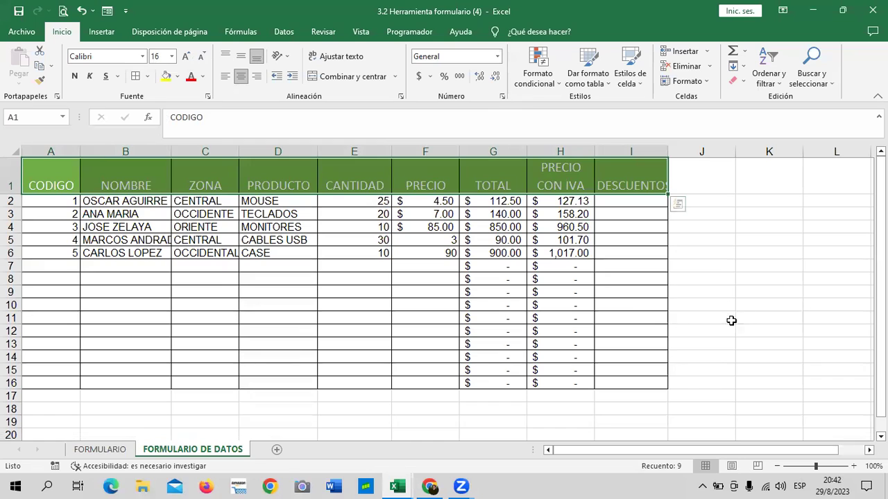
left_click(626, 297)
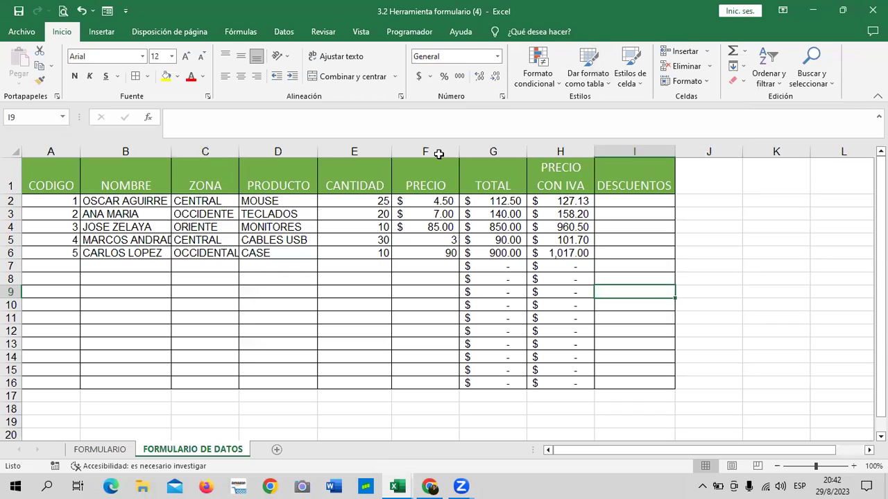
left_click(642, 202)
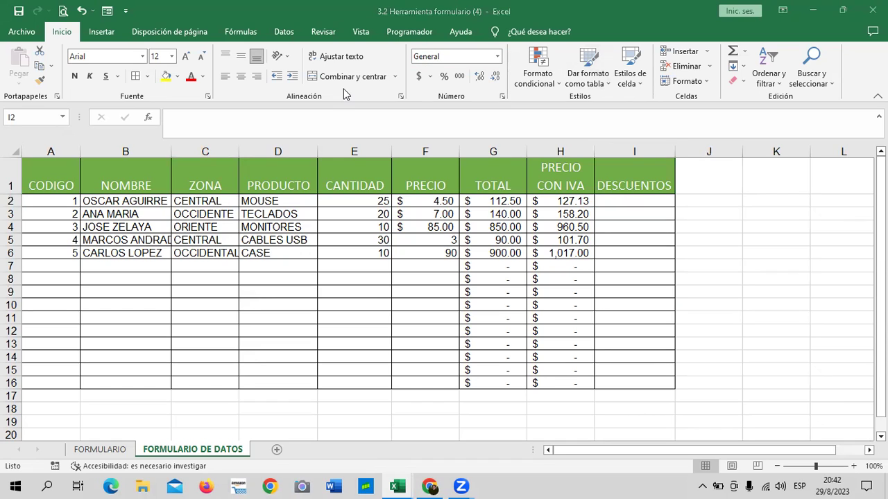
left_click(620, 201)
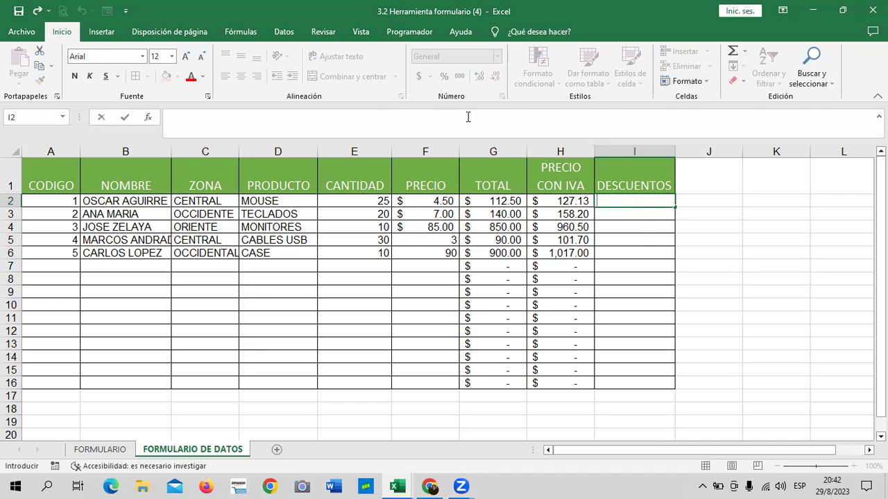
key("Escape")
key("Return")
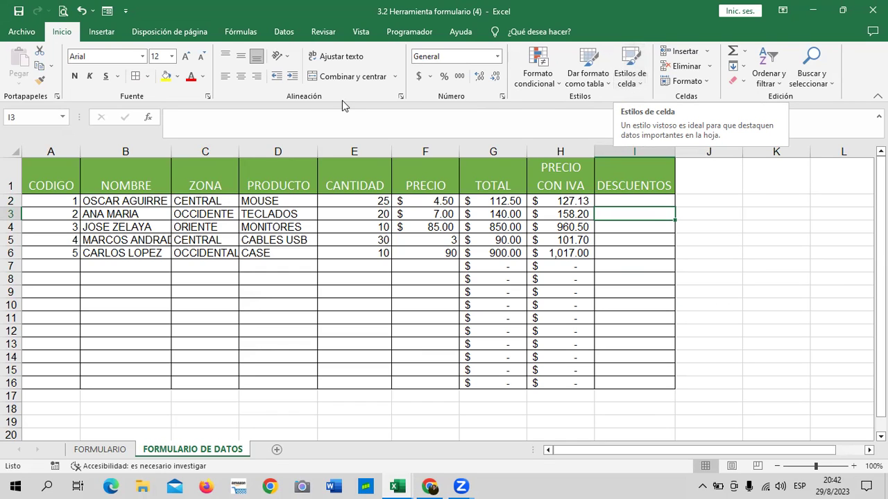
left_click(624, 202)
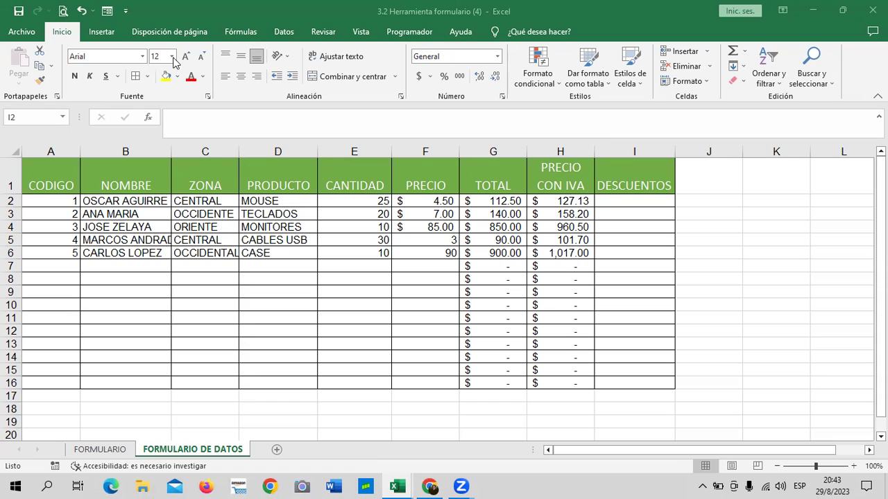
left_click(649, 200)
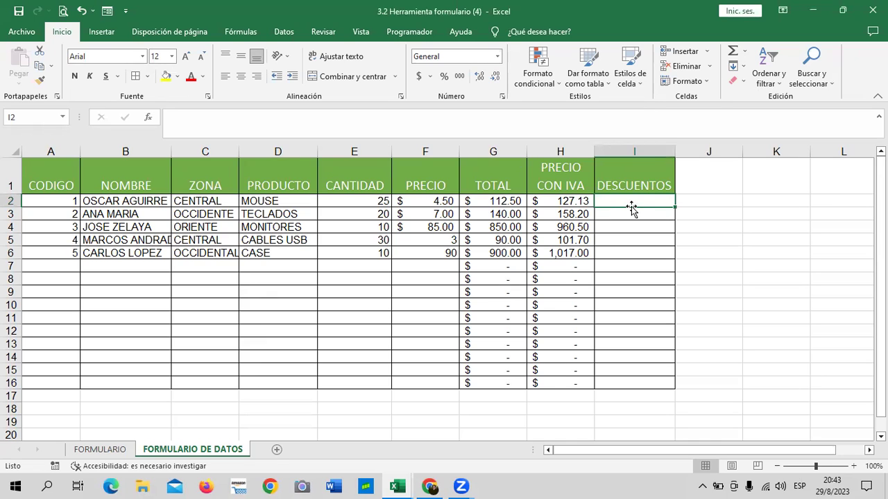
left_click(619, 185)
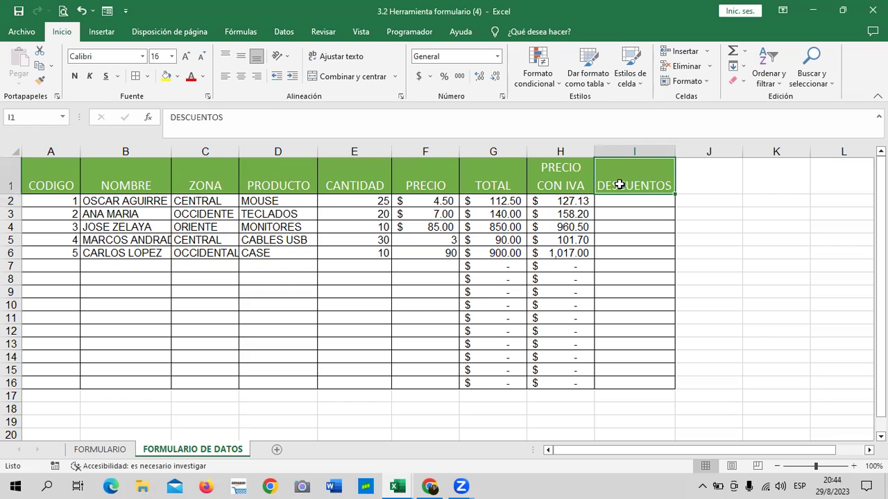
left_click(487, 201)
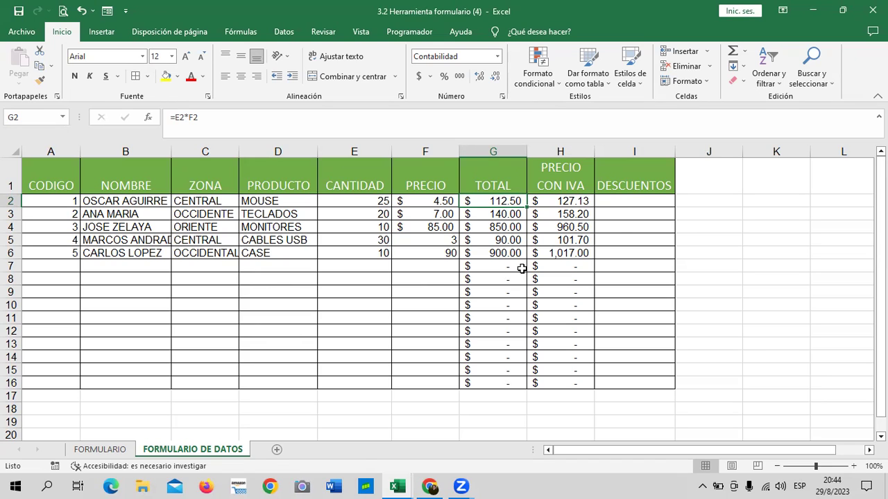
left_click(628, 203)
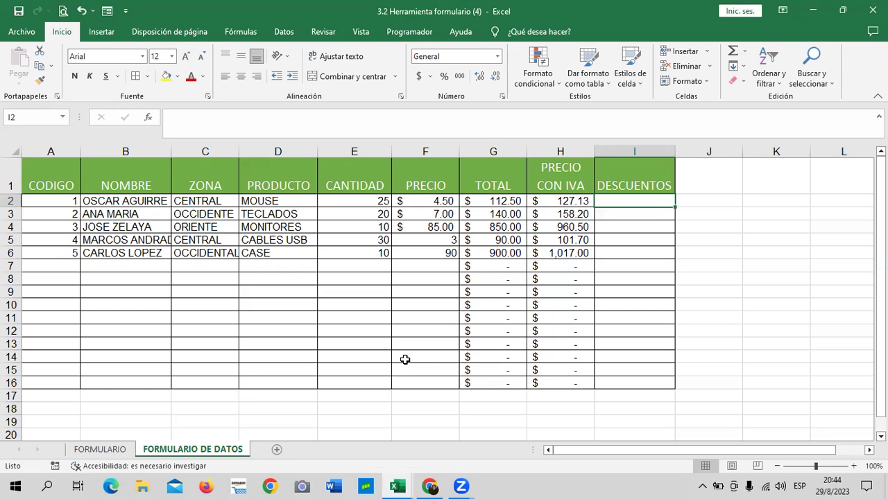
- In I2, start the formula =SI(G2>=100; as the first discount condition
left_click(763, 262)
left_click(643, 203)
type("=SI")
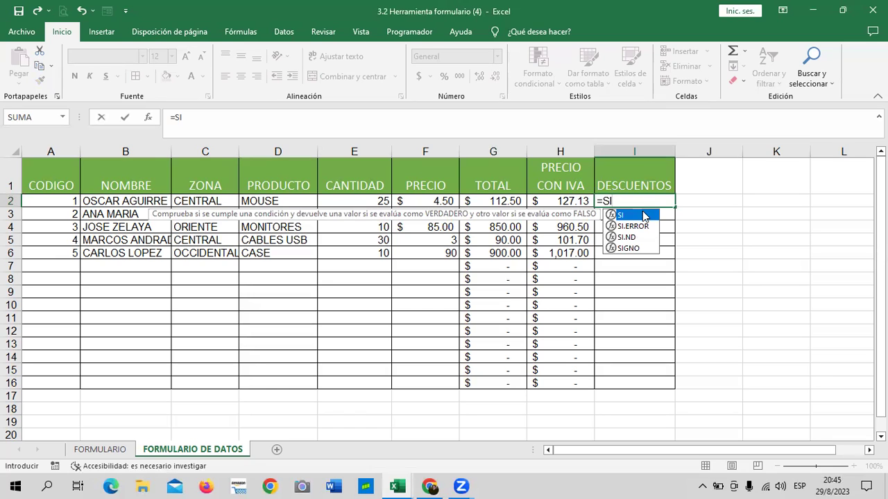
double_click(644, 218)
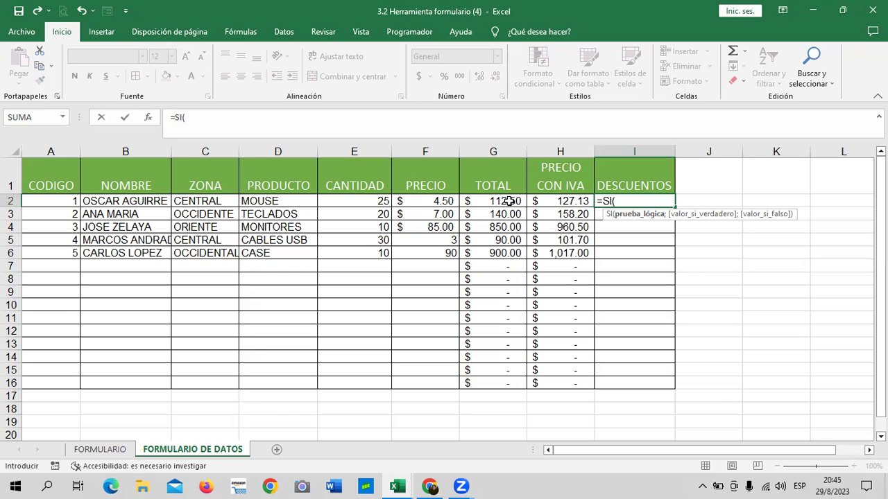
left_click(510, 201)
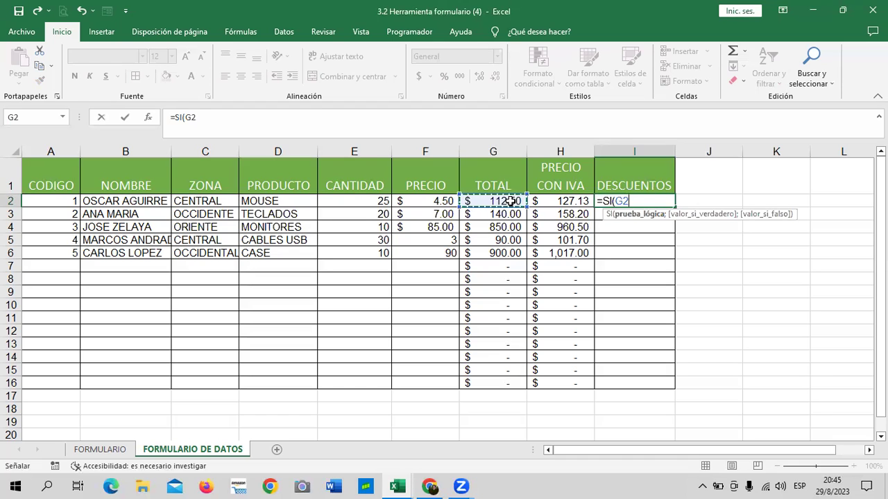
type("<")
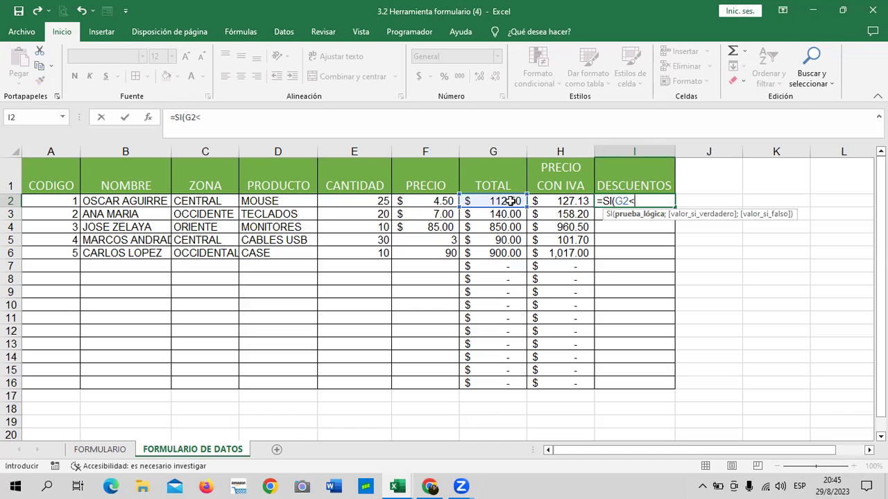
key("BackSpace")
type(">=100")
type(";")
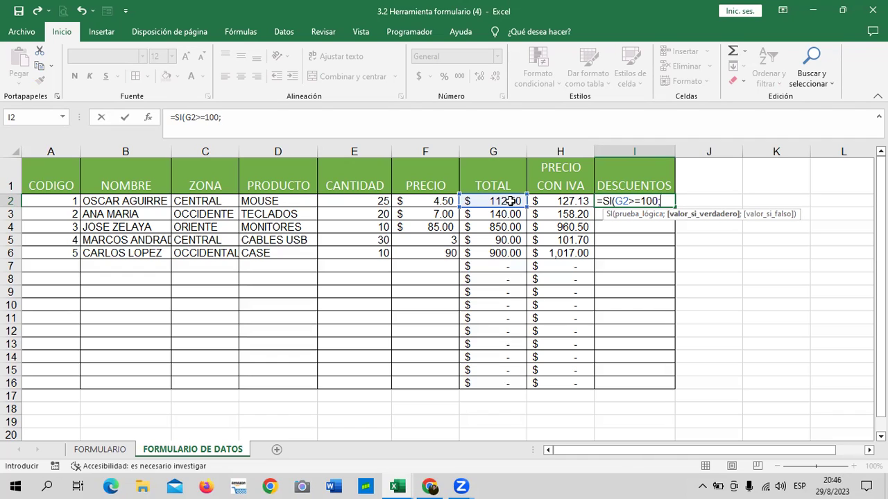
- Add G2*5% as the true result and begin a nested SI
left_click(489, 200)
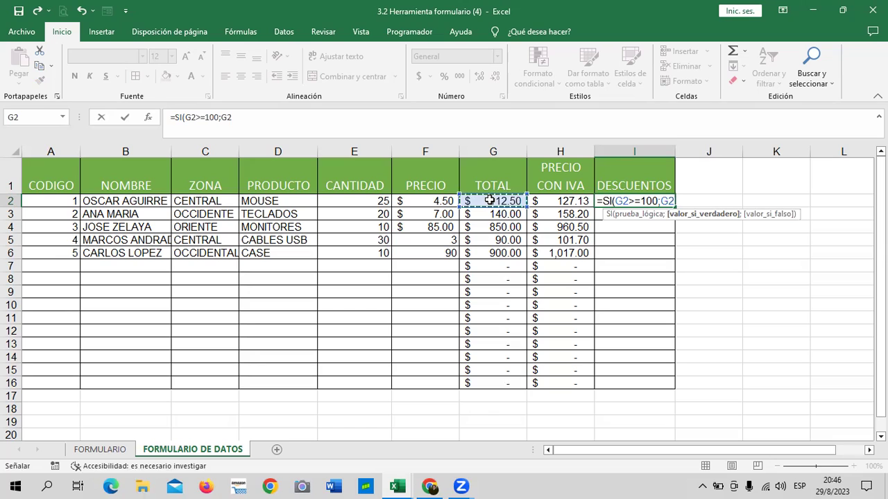
type("*5")
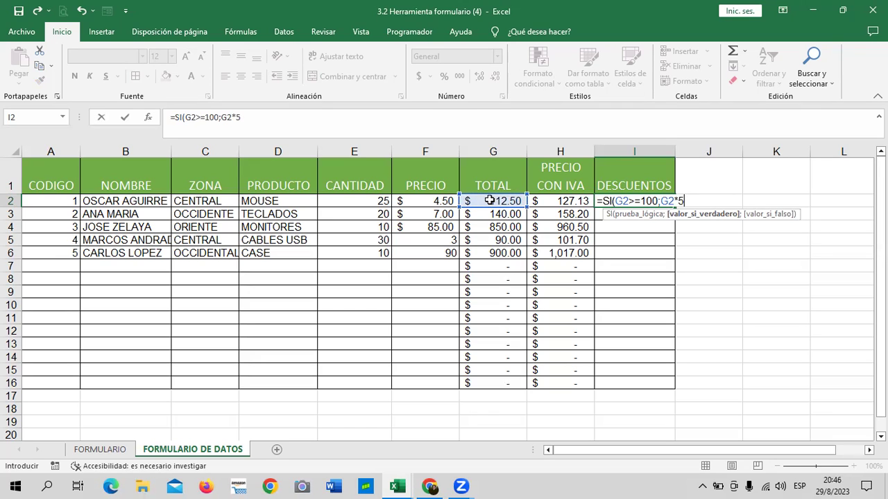
type("%")
type(";")
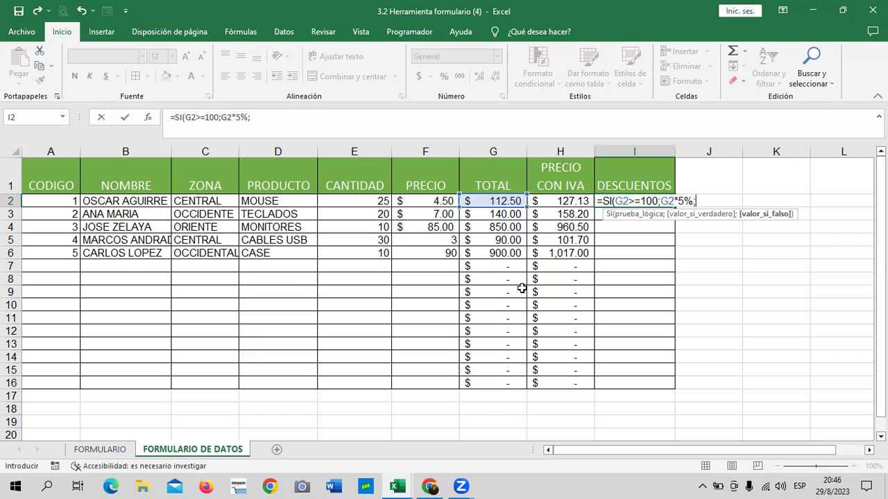
type("S")
type("I")
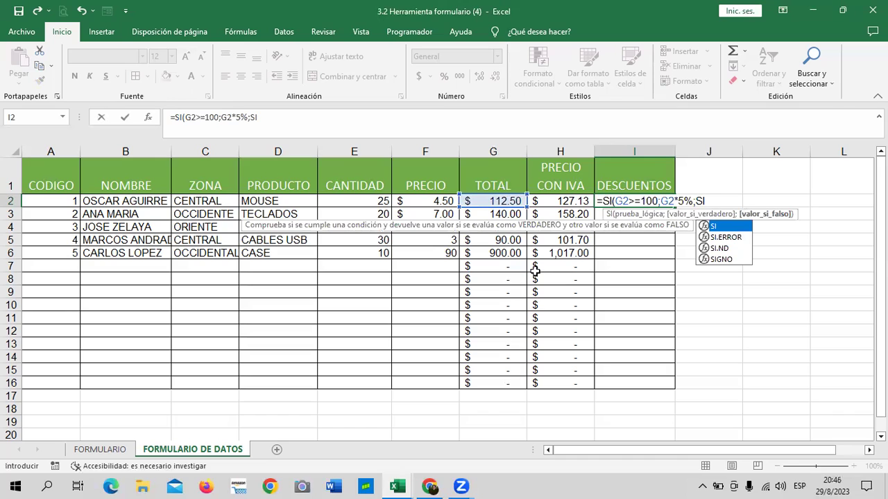
- Finish I2 with SI(G2>=500;G2*15%)) and commit it, giving a 5.625 discount
double_click(735, 227)
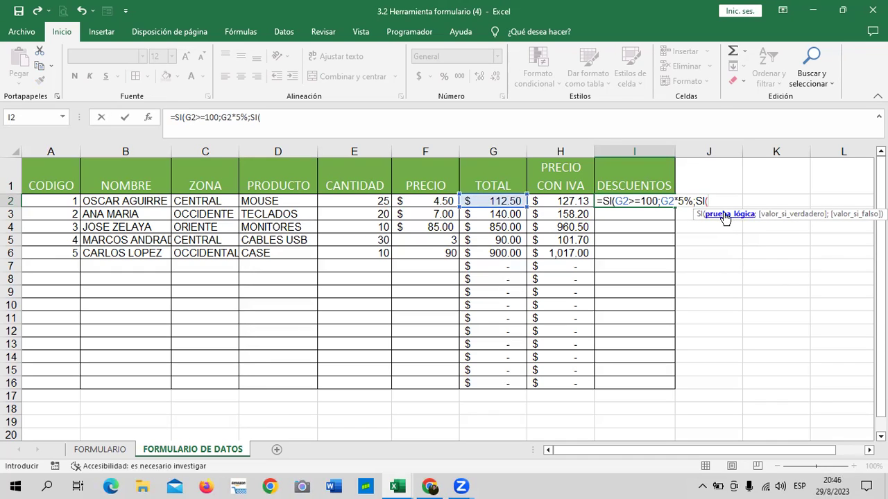
left_click(511, 201)
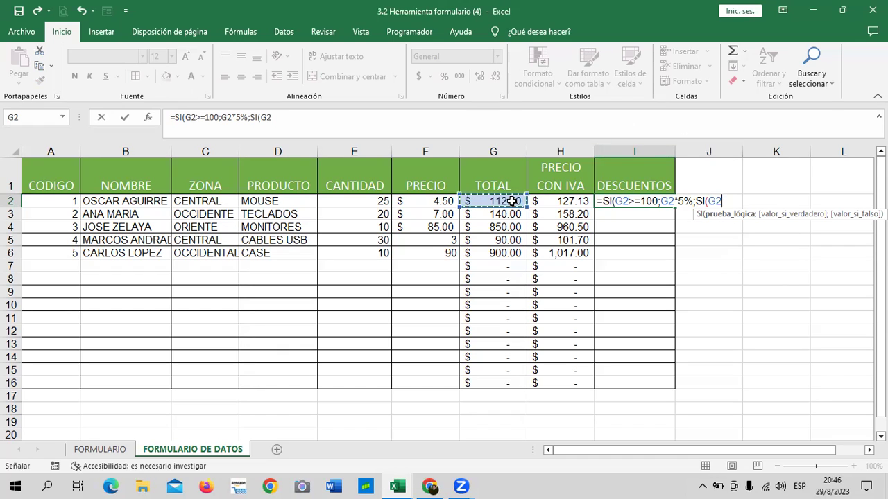
type(">=500")
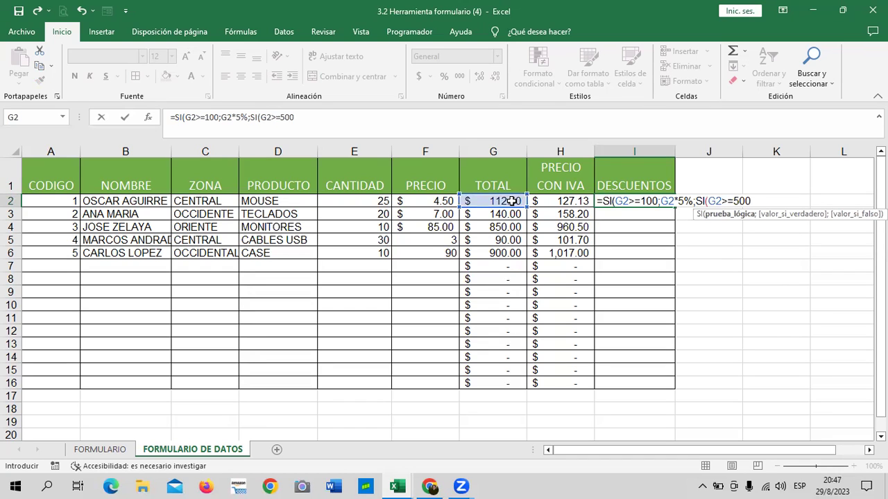
type(";")
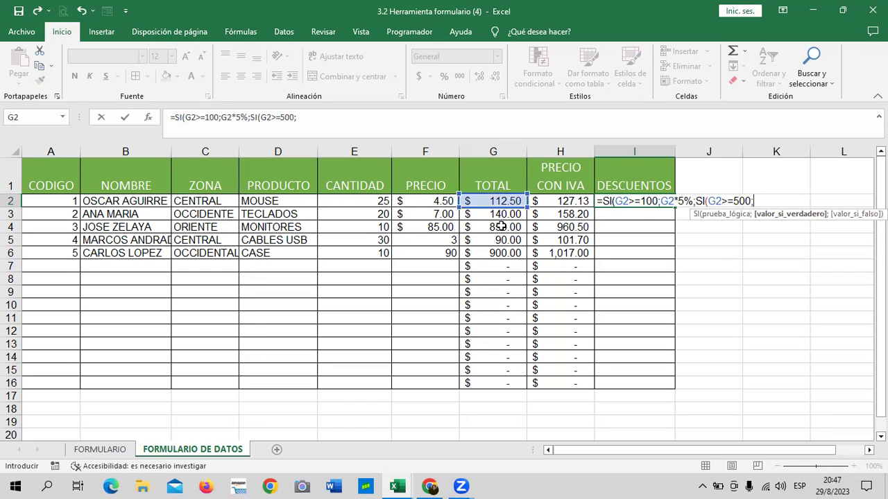
left_click(511, 200)
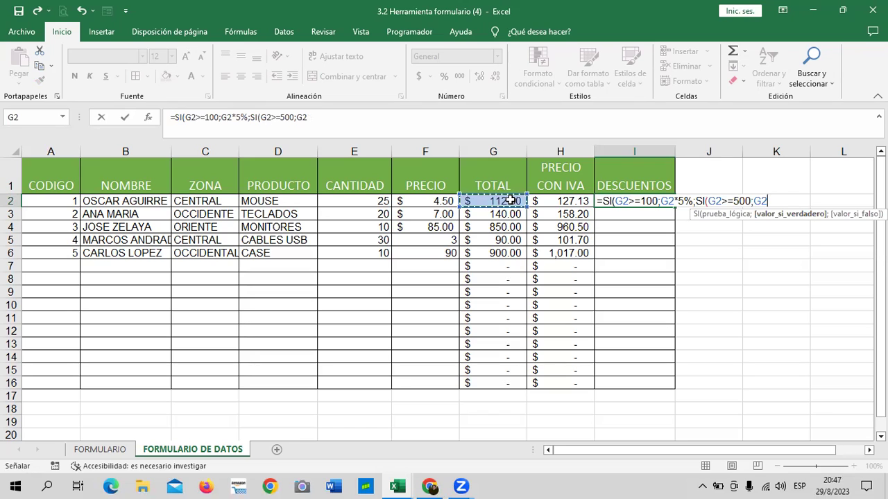
type("*")
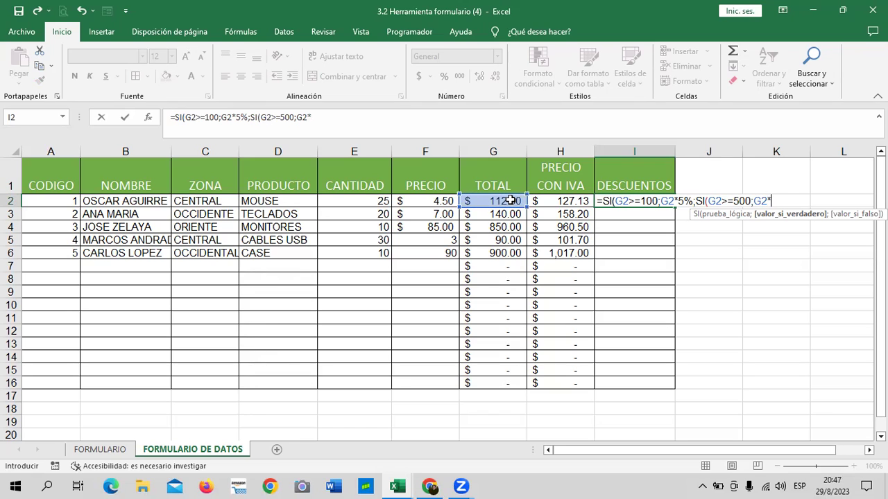
type("15")
type("%")
type(";")
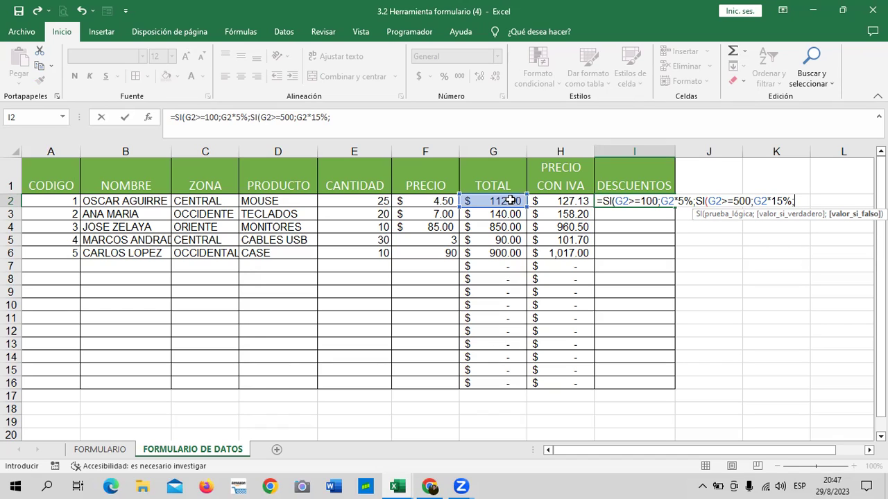
key("BackSpace")
type("))")
key("Return")
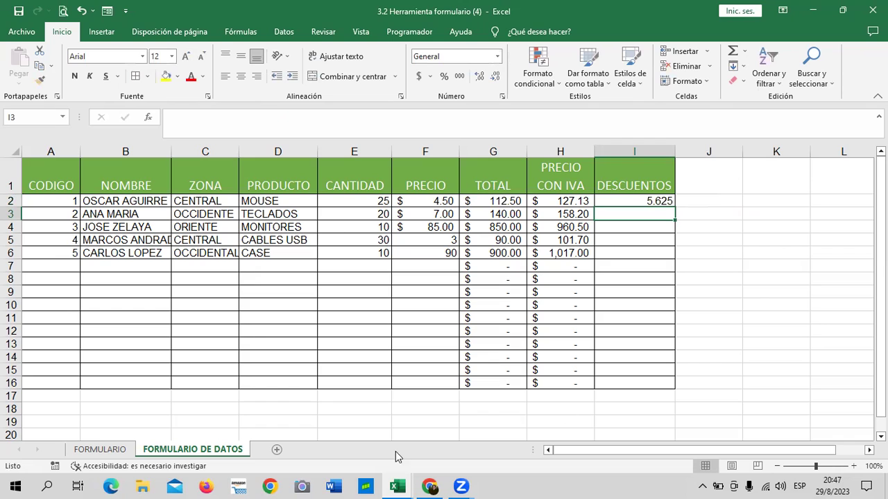
- Fill the I2 discount formula down through I6
left_click(626, 201)
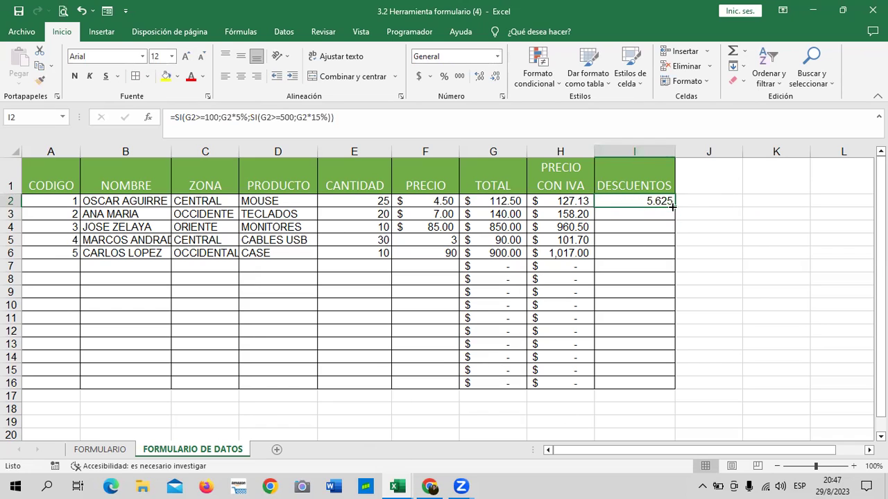
left_click_drag(674, 212, 676, 258)
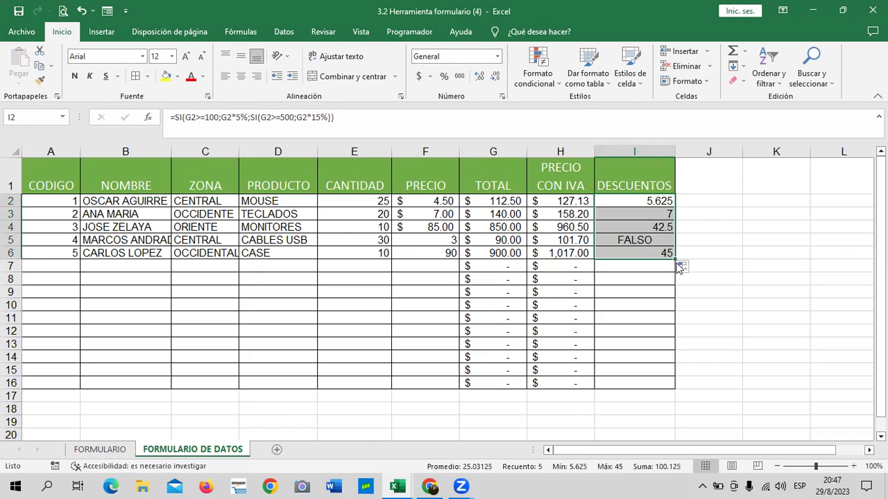
left_click(709, 236)
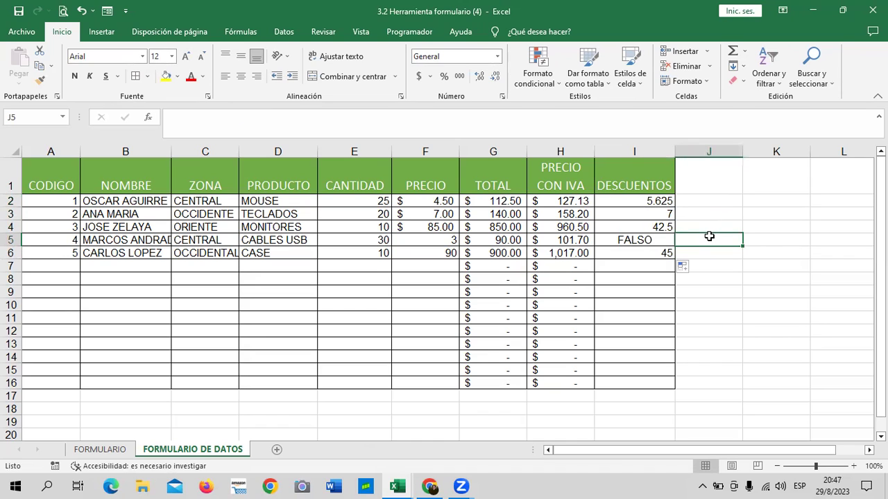
- Apply the Contabilidad accounting currency format to the discounts in I2:I6, then select I5
left_click_drag(631, 201, 630, 252)
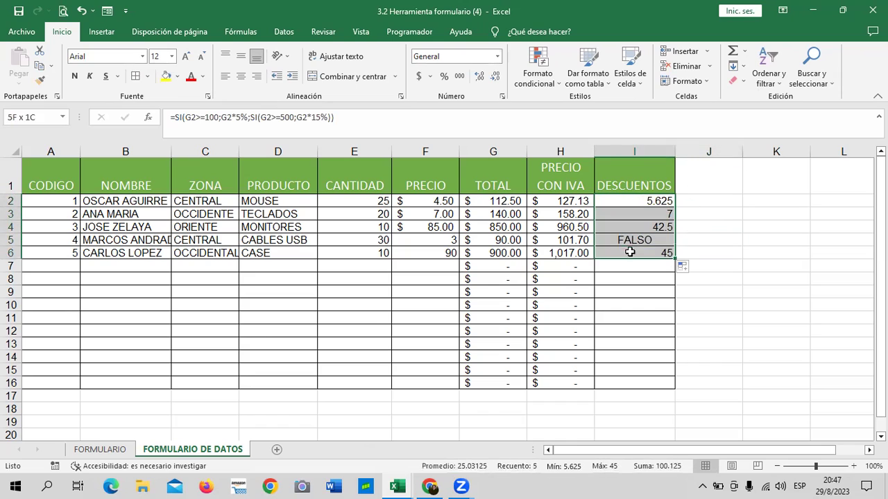
left_click(419, 78)
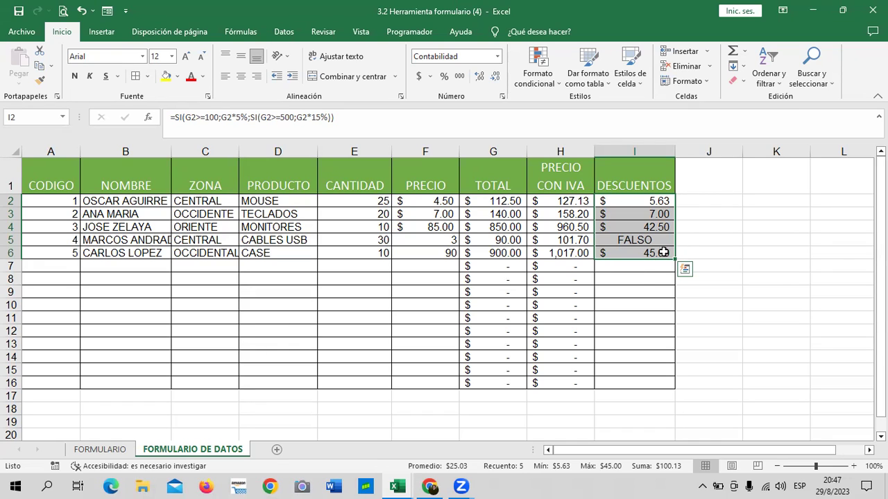
left_click(645, 278)
left_click(636, 240)
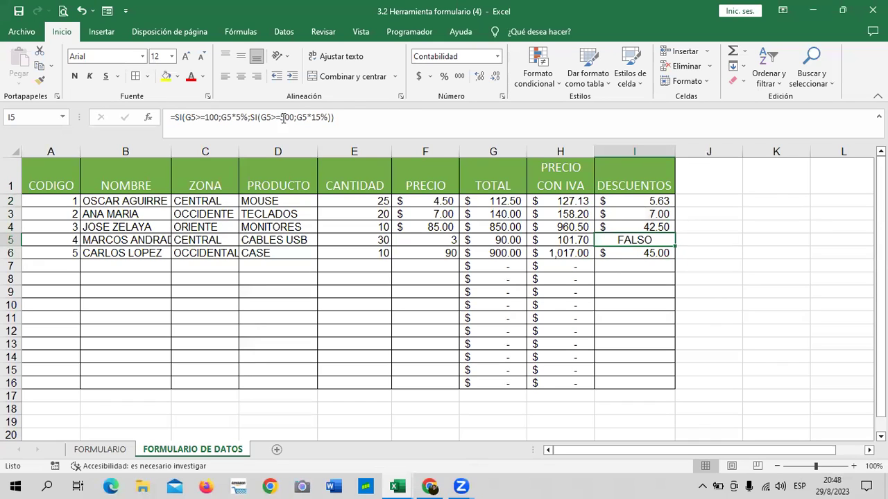
- Give the inner SI in the I5 formula a ;0 false value so I5 shows zero, not FALSO
left_click(248, 117)
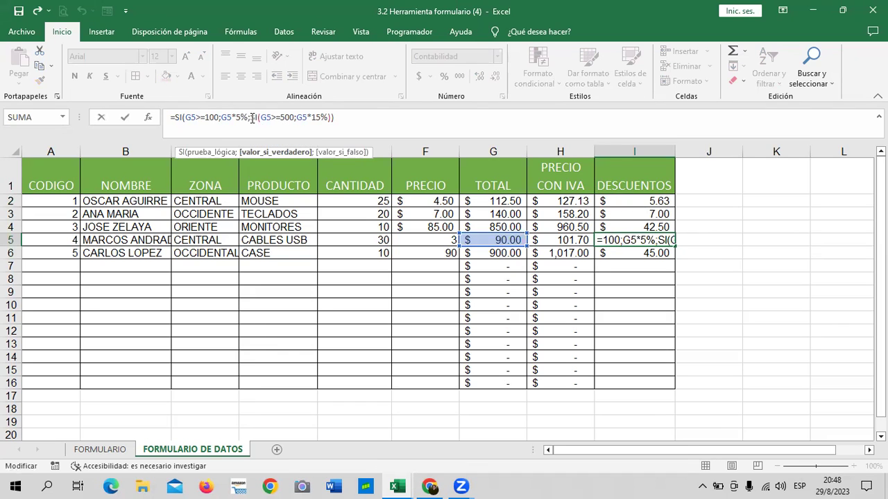
left_click(250, 117)
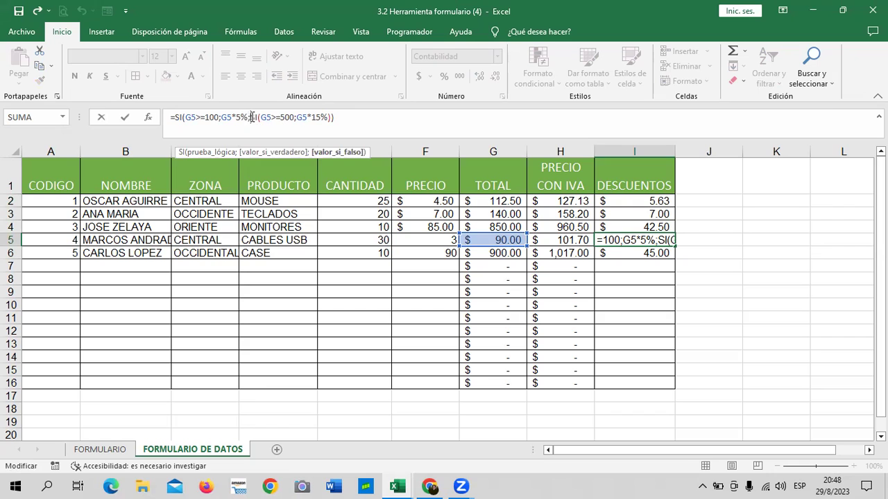
type("0")
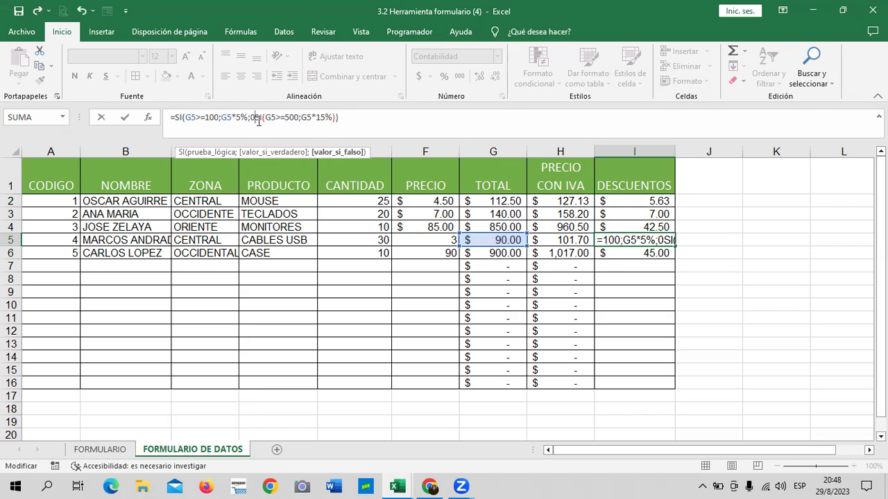
type(";")
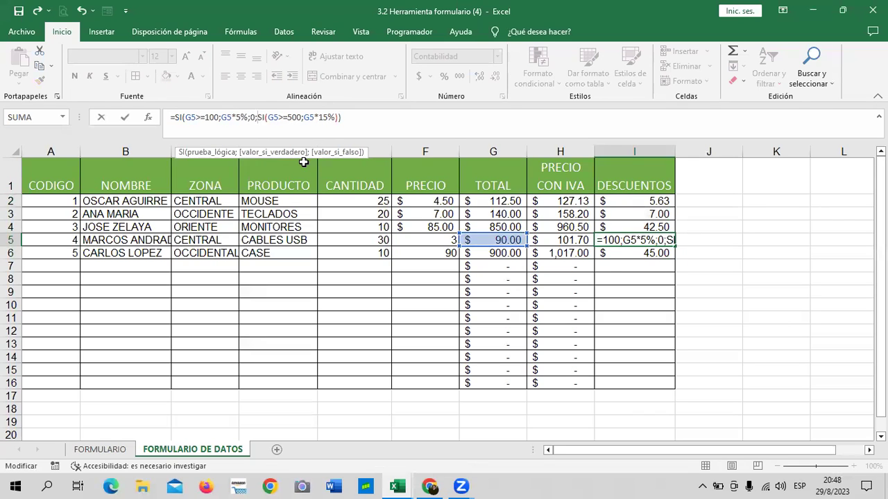
key("Return")
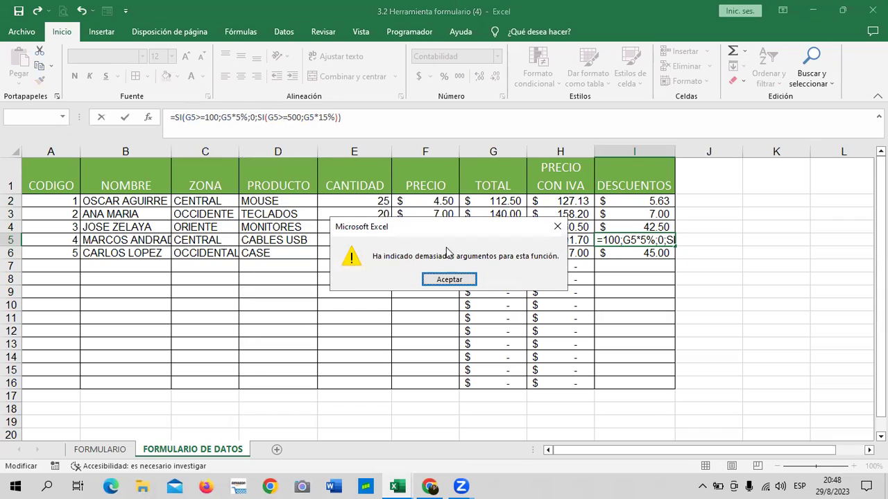
left_click(449, 280)
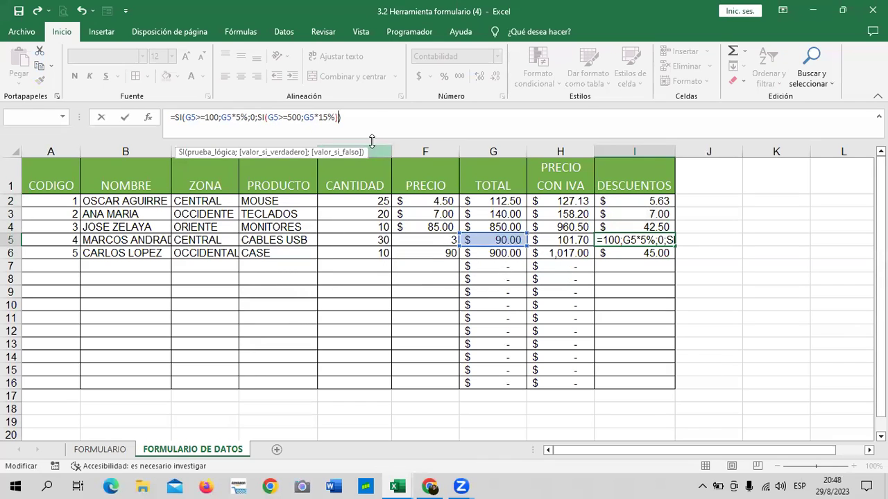
left_click(256, 118)
key("BackSpace")
key("BackSpace")
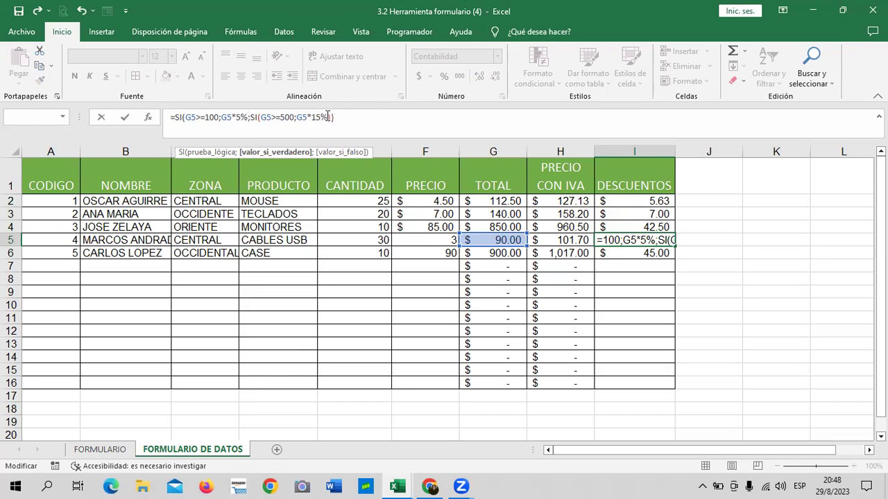
left_click(327, 118)
type(";0")
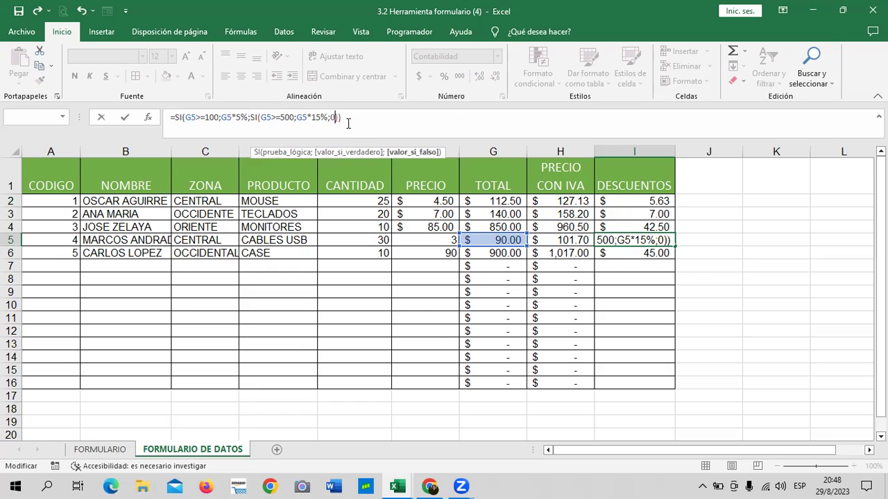
key("Return")
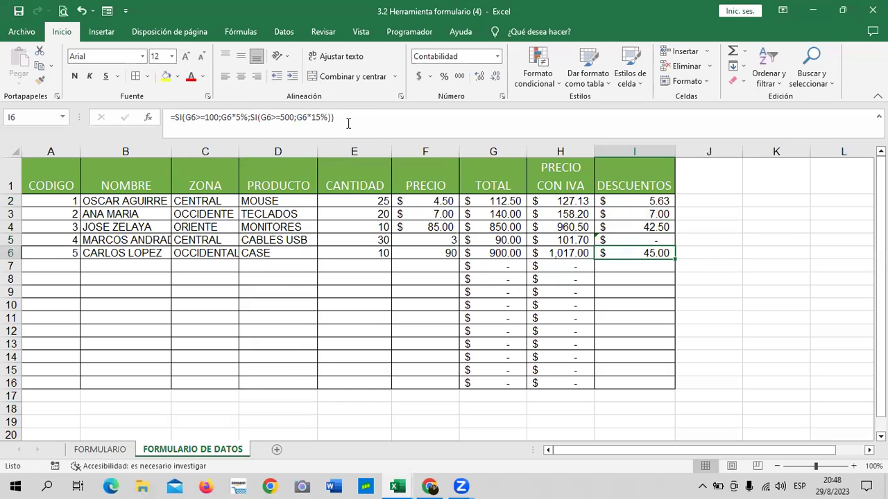
- Choose Omitir error for the inconsistent-formula warning on cell I5
left_click(633, 240)
left_click(581, 240)
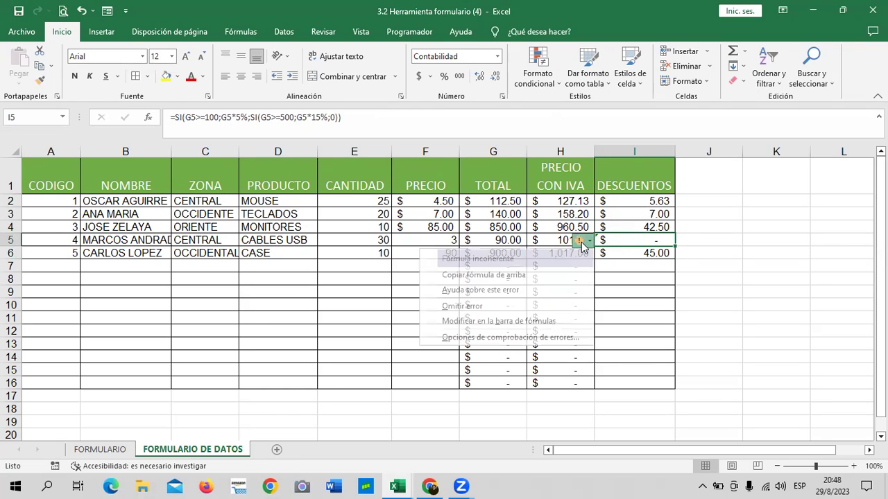
left_click(498, 306)
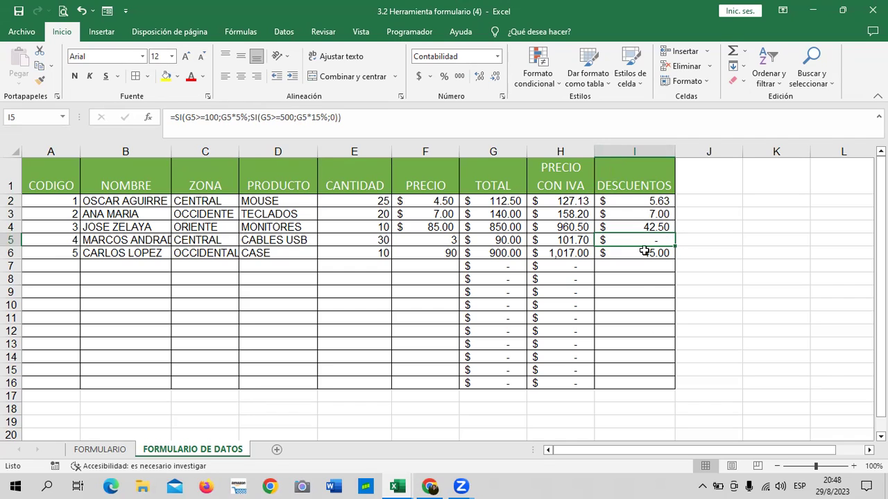
- Check the SI formulas in I2, I4, I5 and I6 and the TOTAL formula in G4
left_click(644, 294)
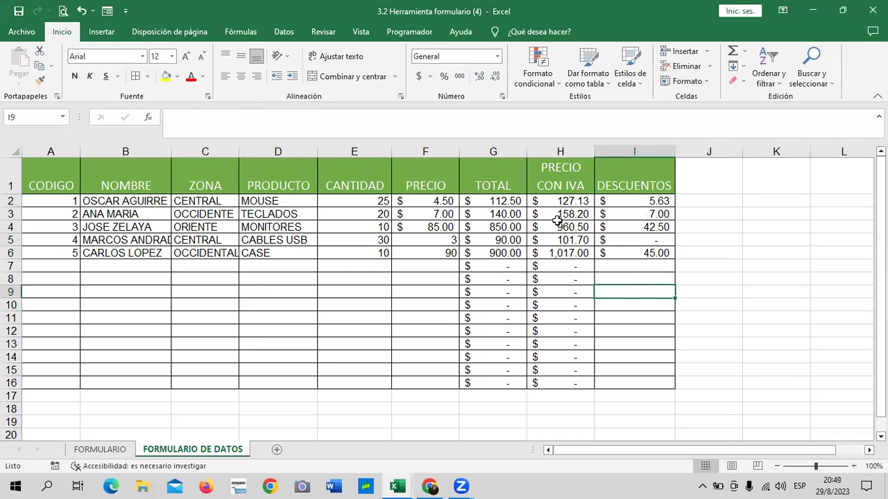
left_click(631, 240)
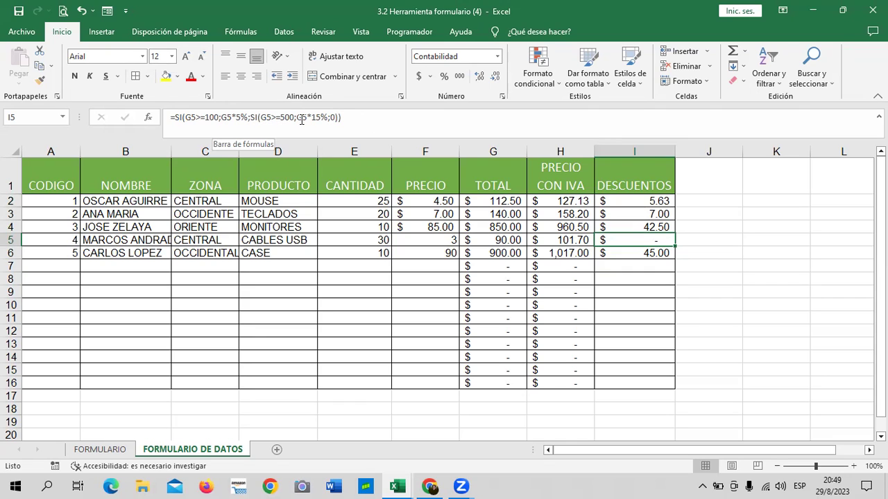
key("Down")
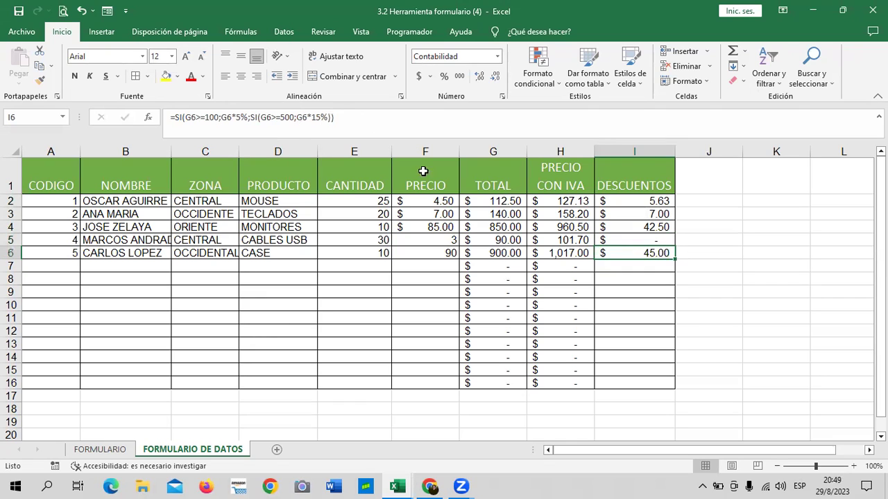
left_click(657, 242)
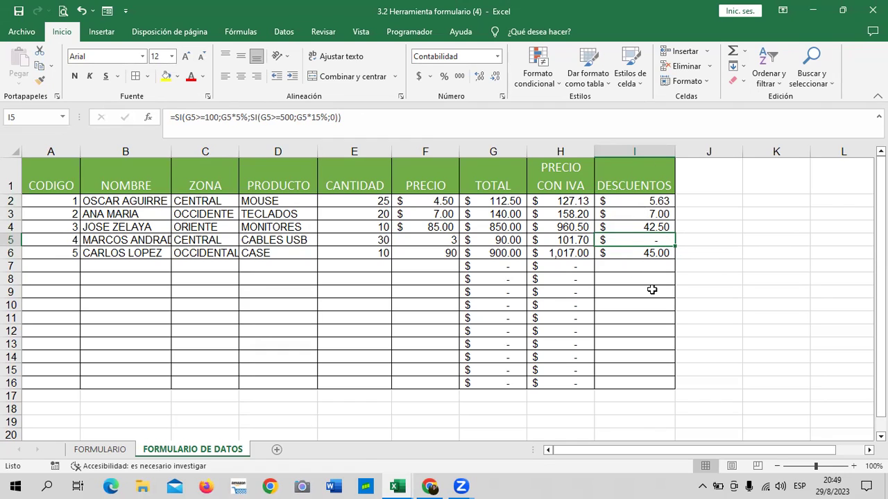
key("Down")
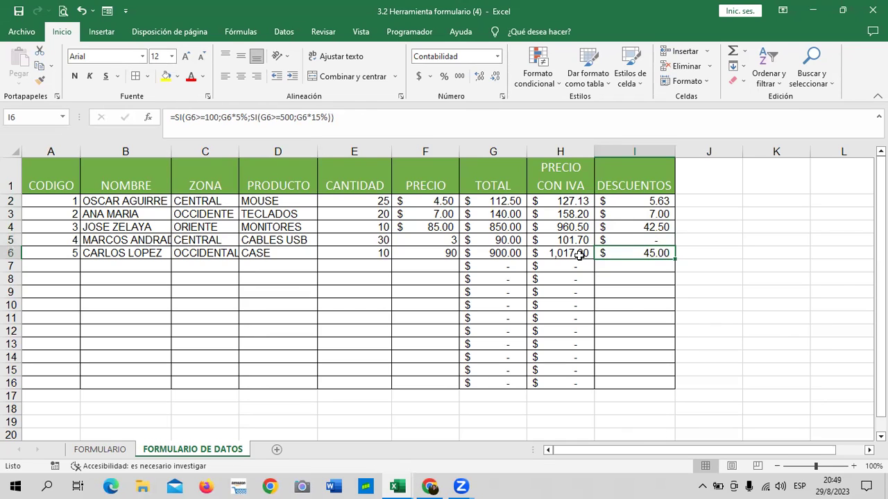
left_click(608, 227)
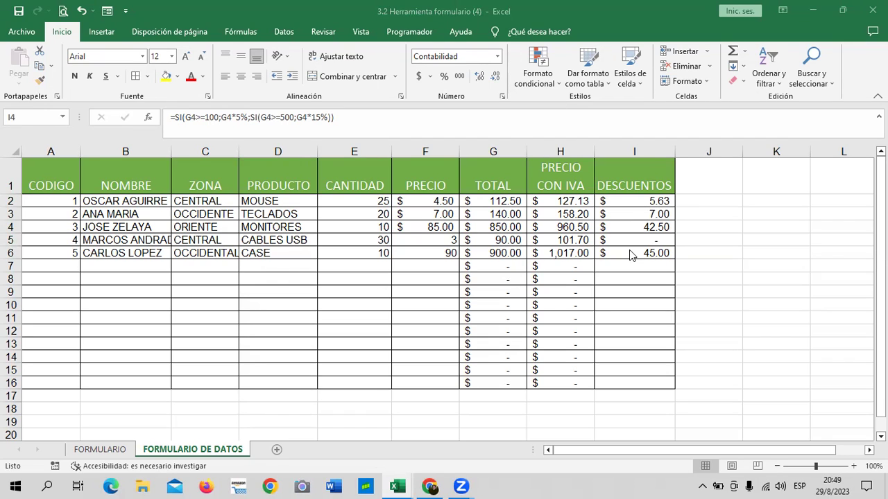
left_click(649, 226)
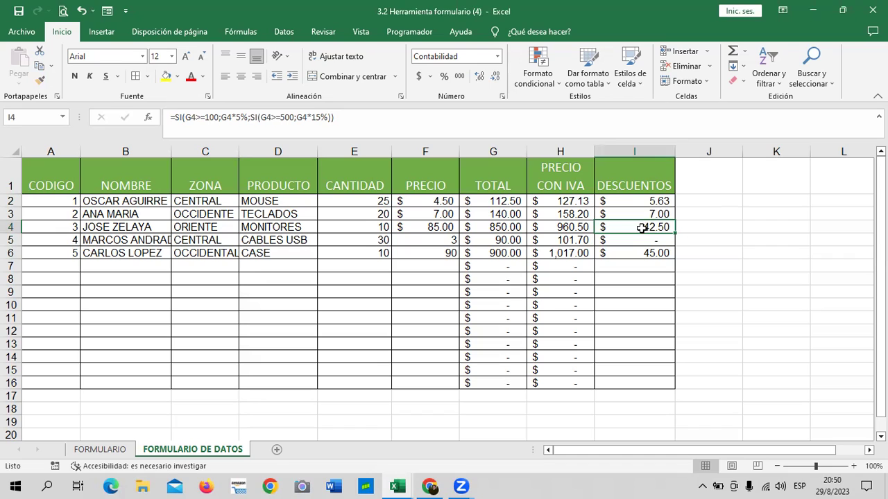
left_click(641, 200)
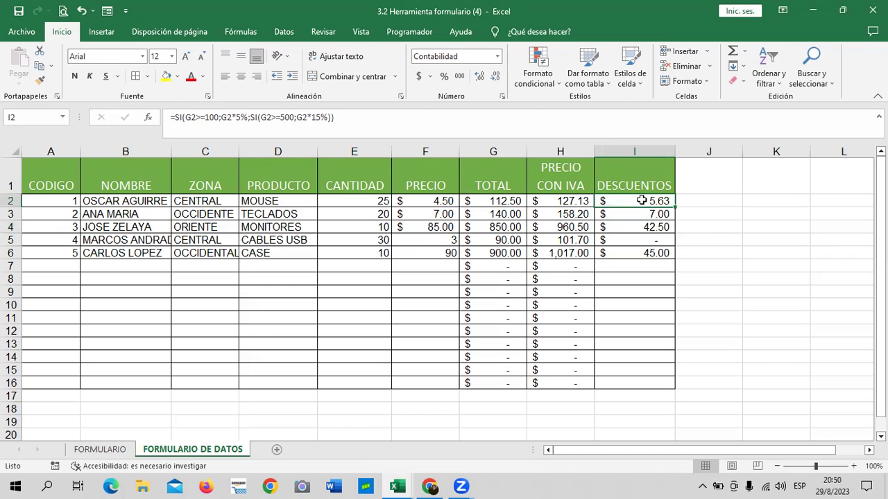
left_click(407, 118)
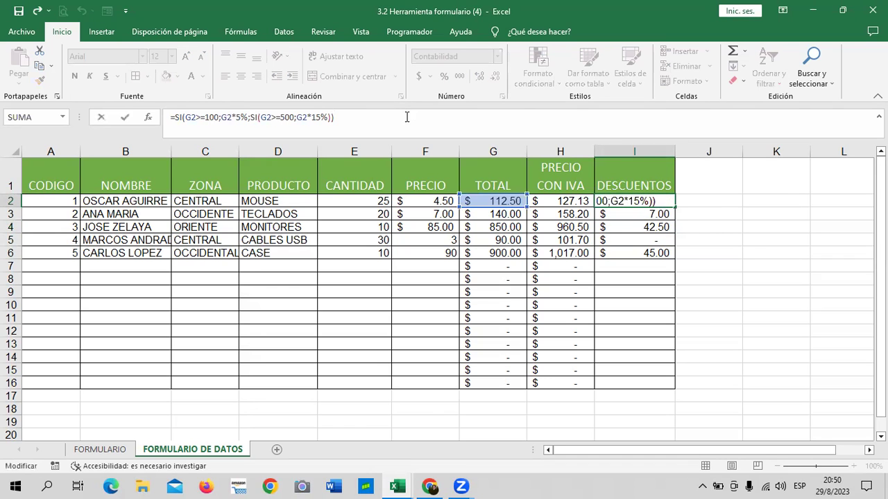
key("Return")
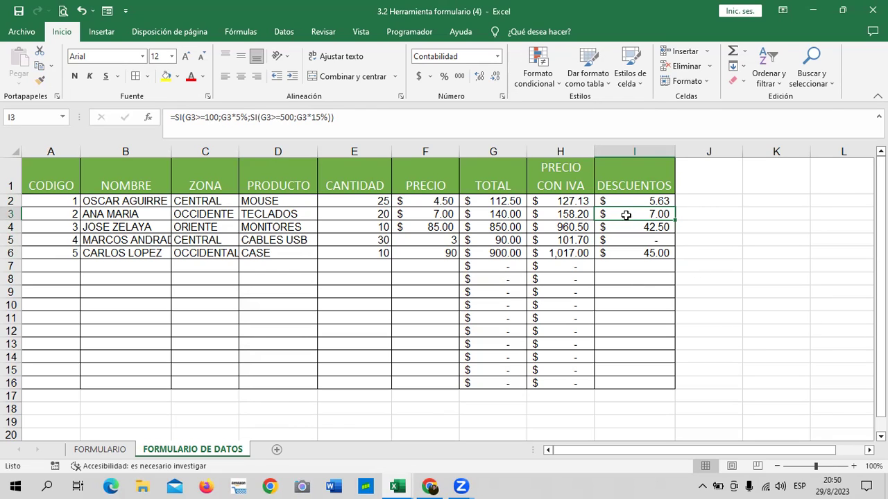
left_click(625, 227)
left_click(513, 227)
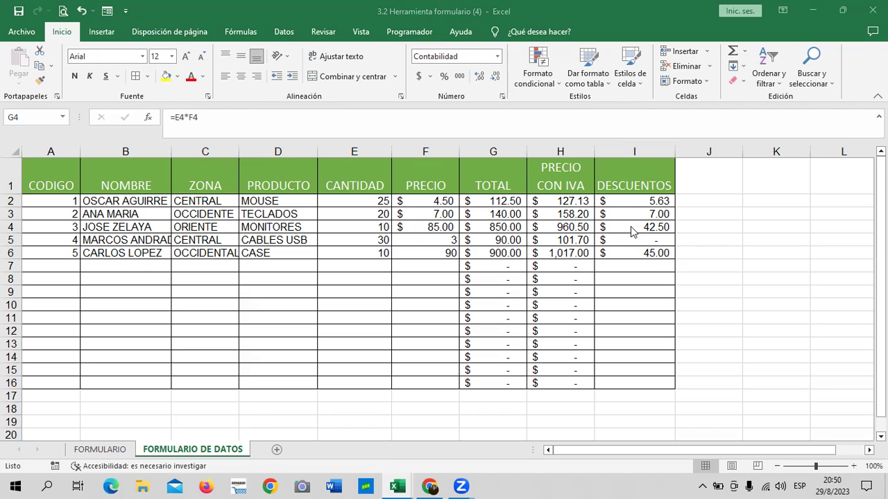
left_click(614, 252)
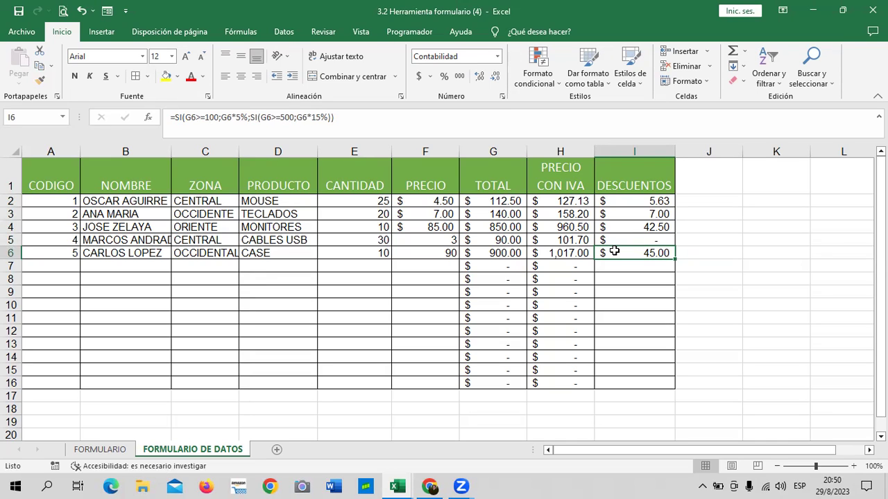
- Change the first condition in I2 to G2>=500 returning G2*15%
left_click(645, 199)
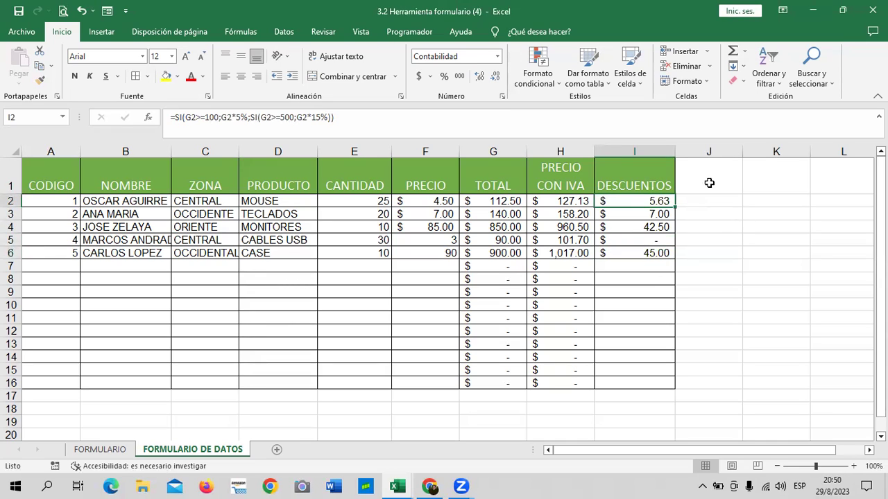
left_click(219, 118)
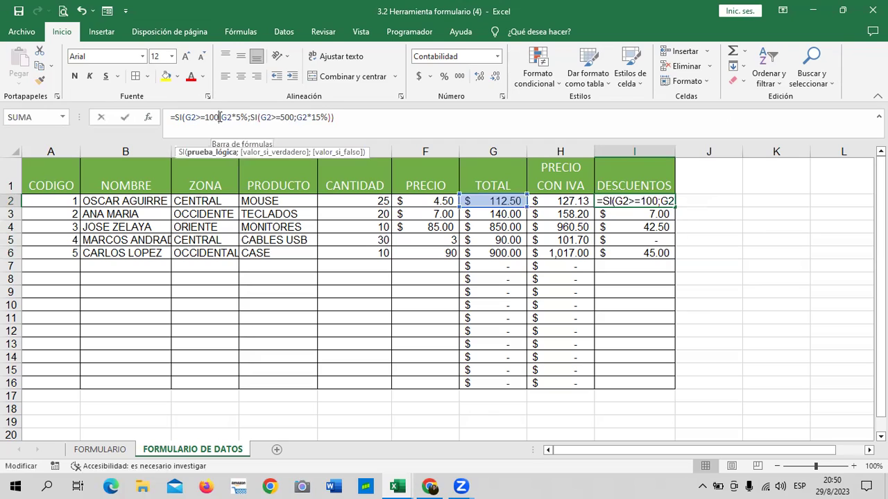
key("BackSpace")
key("BackSpace")
key("BackSpace")
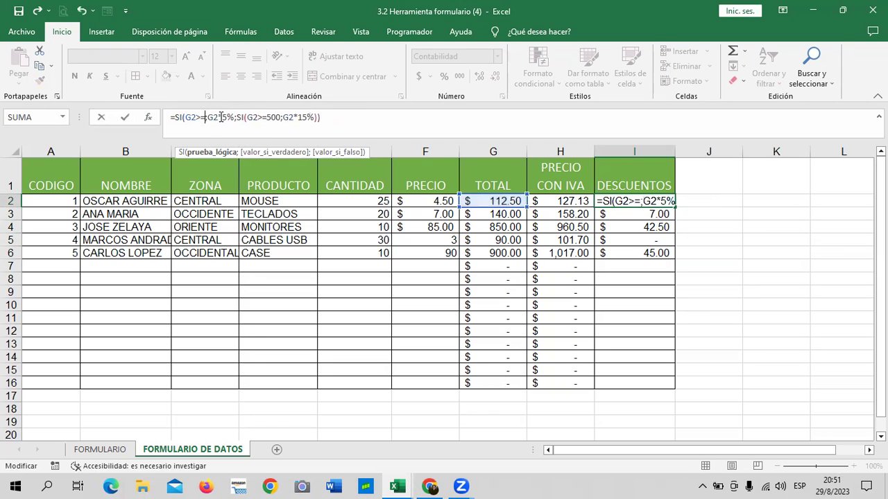
type("5")
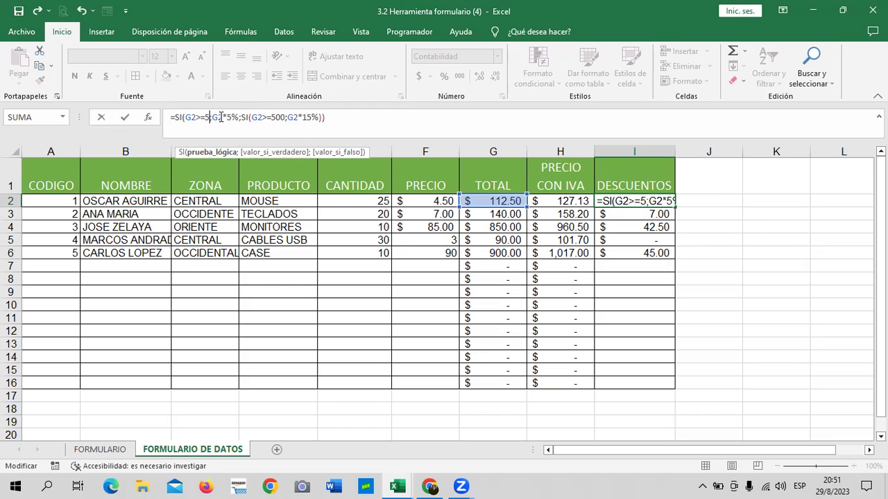
type("00")
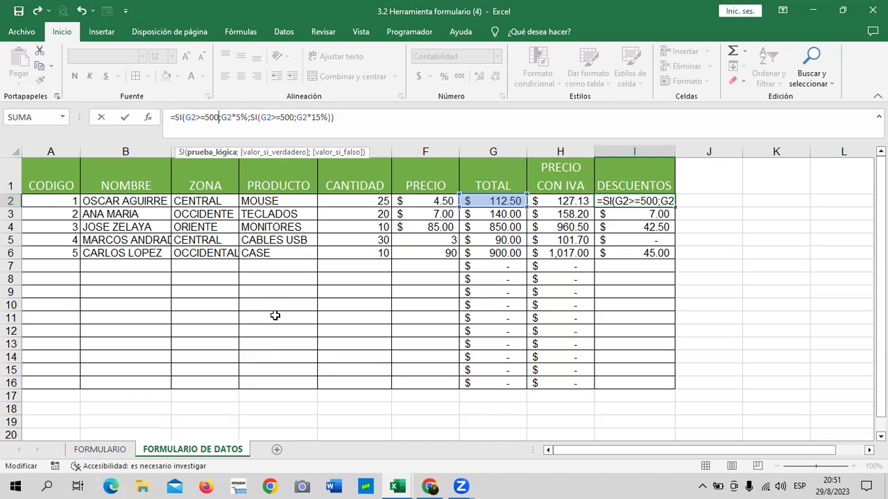
left_click(236, 118)
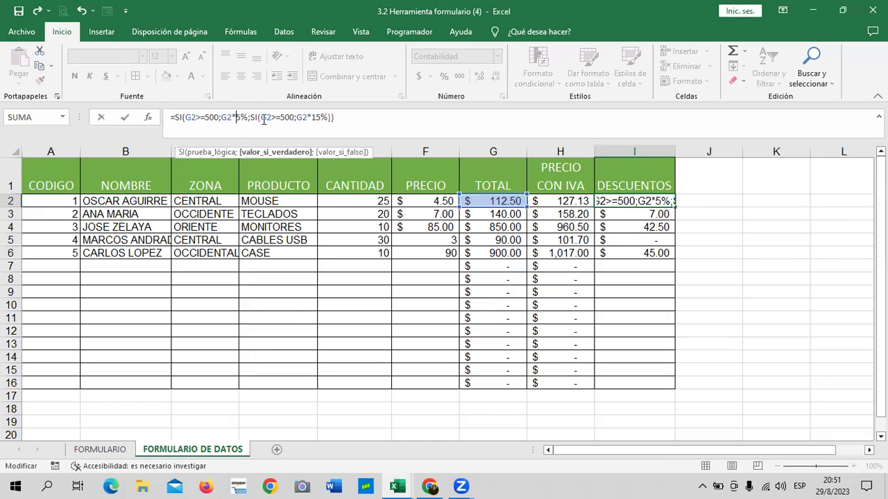
type("1")
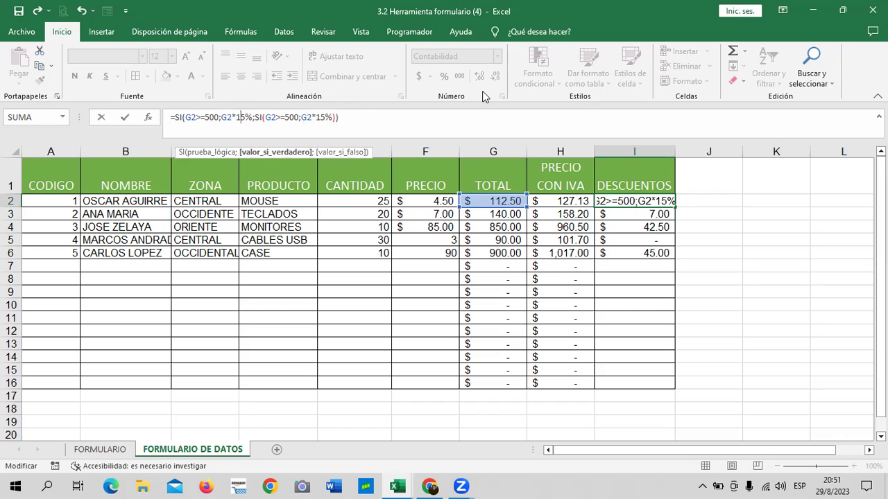
key("End")
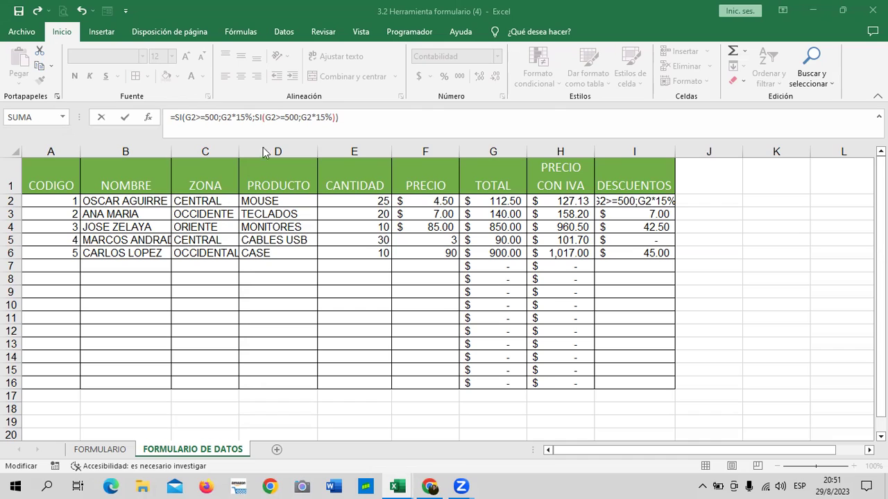
- Change the nested condition in I2 to G2>=100 returning G2*5%
left_click(287, 118)
key("BackSpace")
type("1")
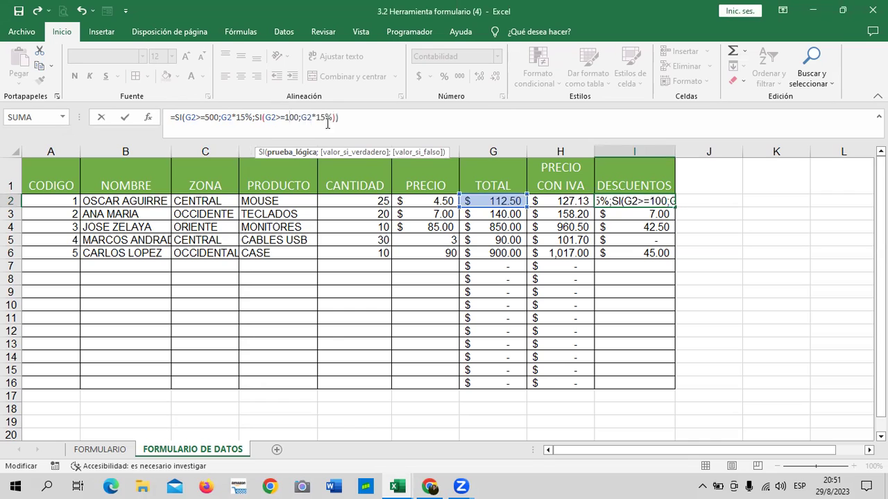
left_click(321, 117)
key("BackSpace")
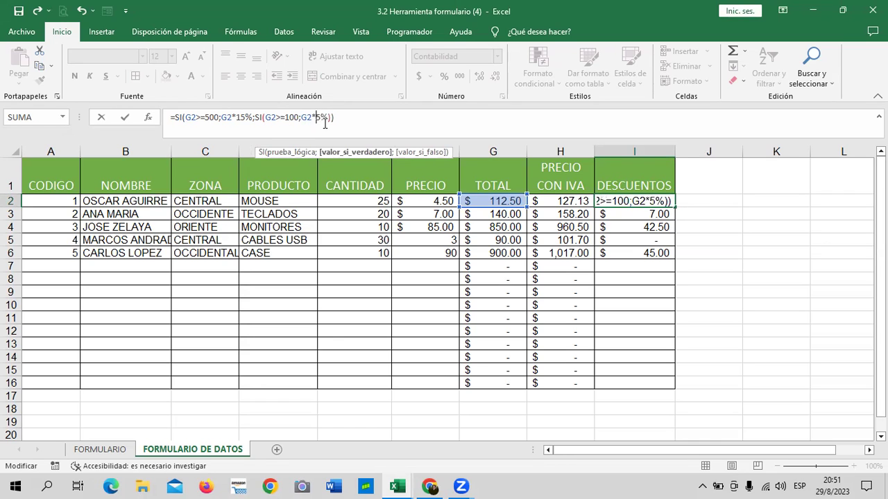
key("Return")
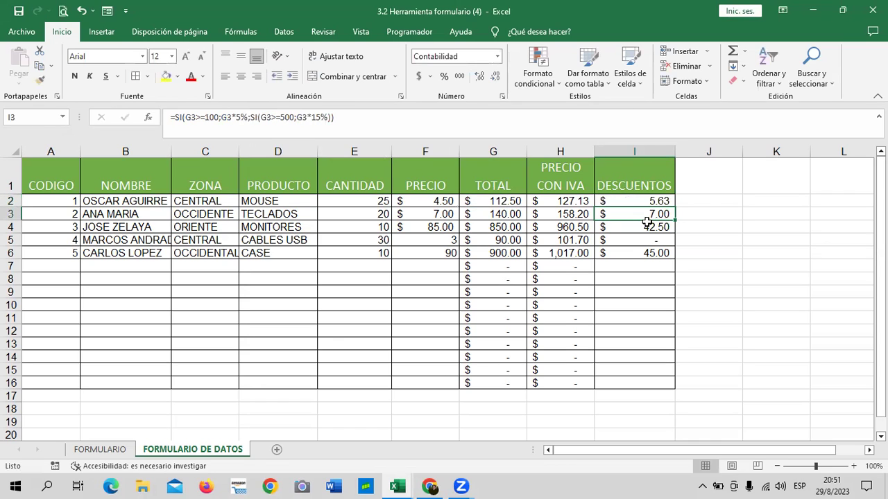
- Fill the I2 discount formula down to I6, add ;0 in I5, and choose Omitir error
left_click(638, 201)
left_click_drag(673, 208, 672, 265)
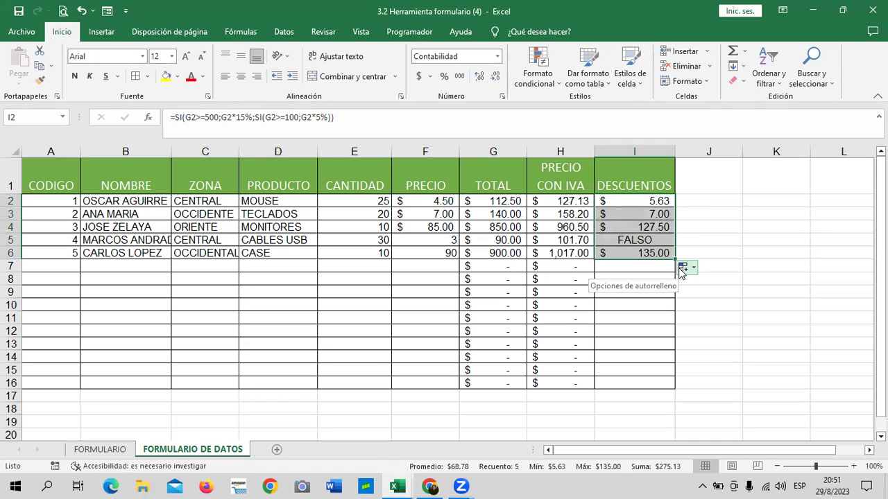
left_click(638, 241)
left_click(332, 120)
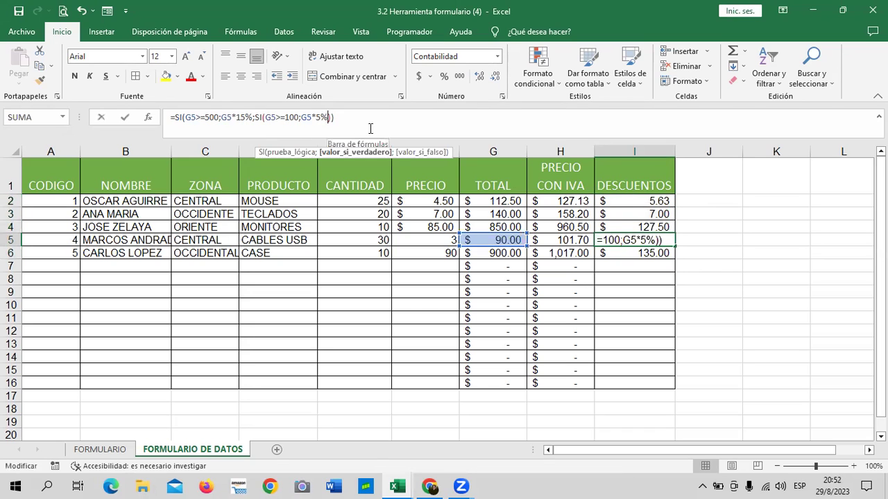
type(";0")
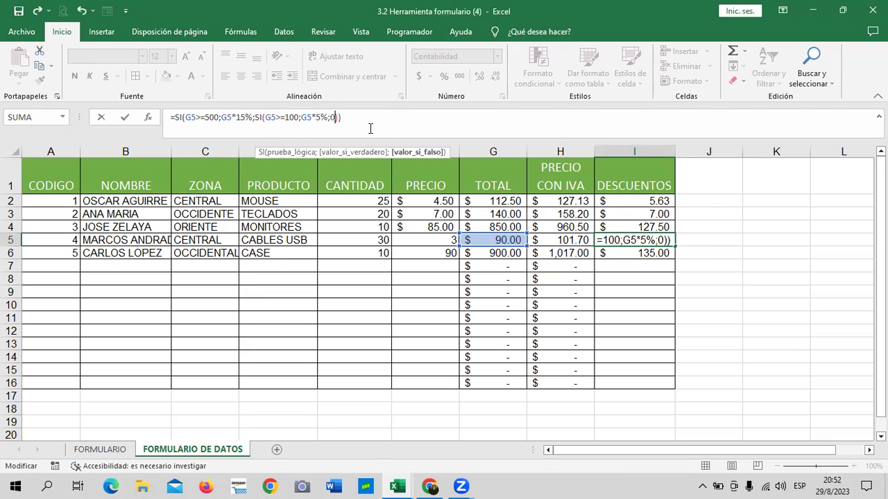
key("Return")
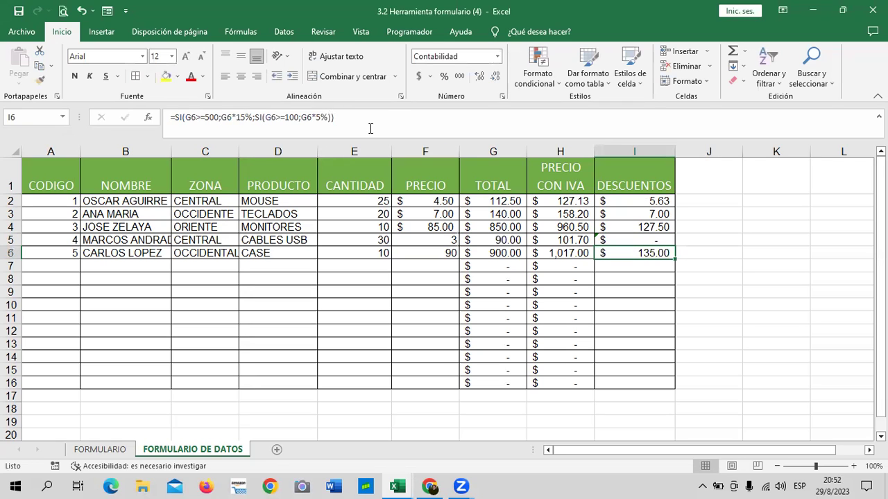
left_click(663, 240)
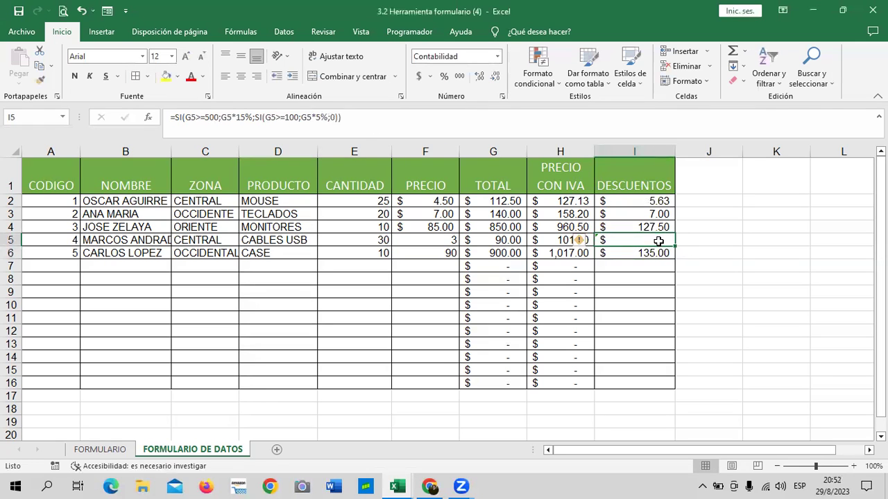
mouse_move(581, 240)
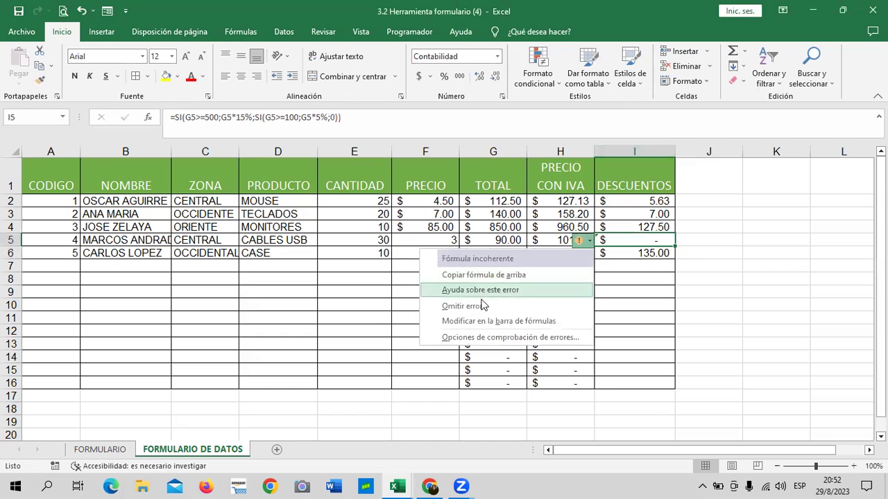
left_click(480, 305)
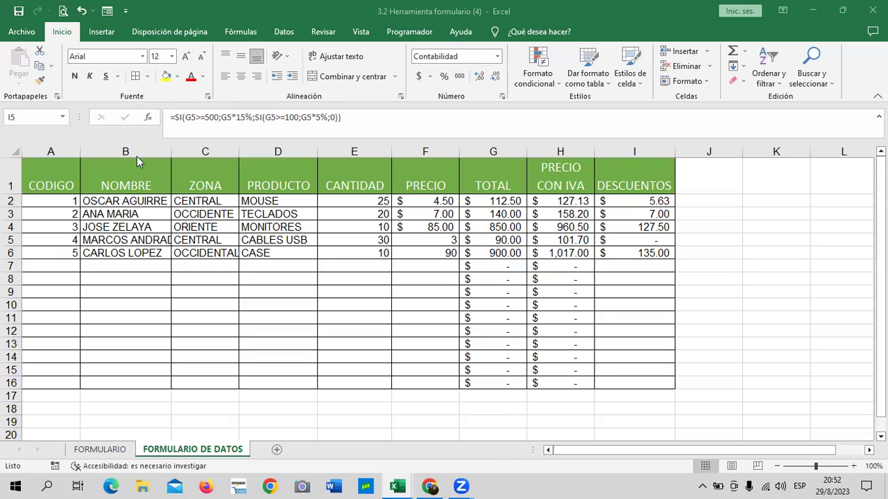
left_click(652, 243)
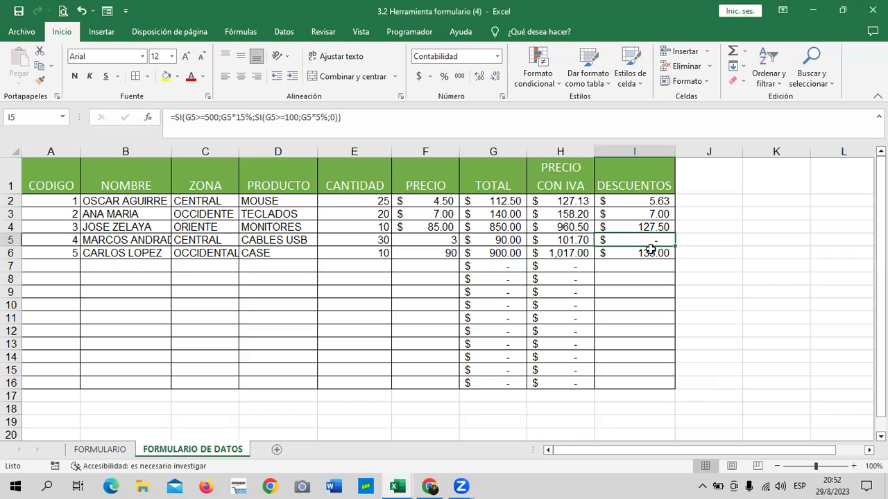
left_click(648, 253)
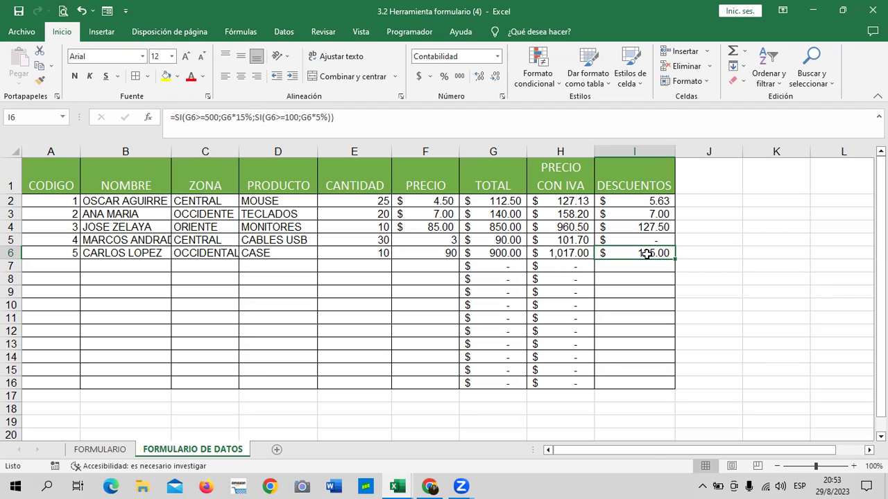
left_click(701, 255)
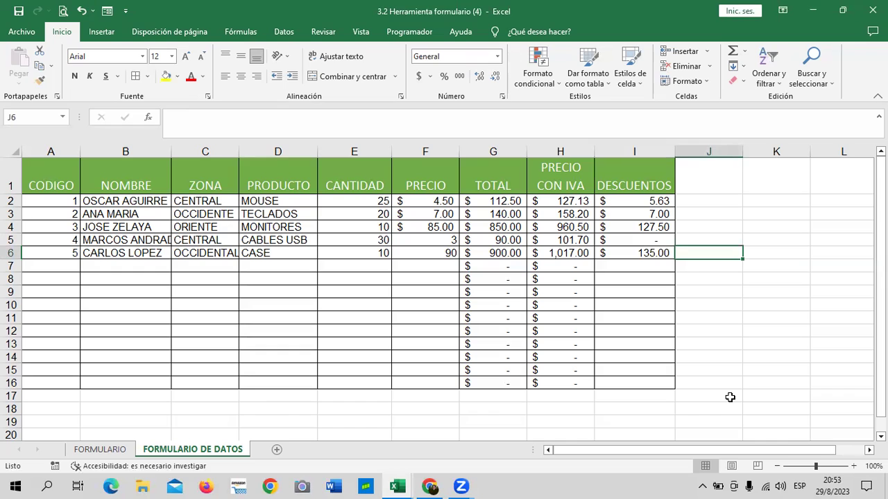
type(">")
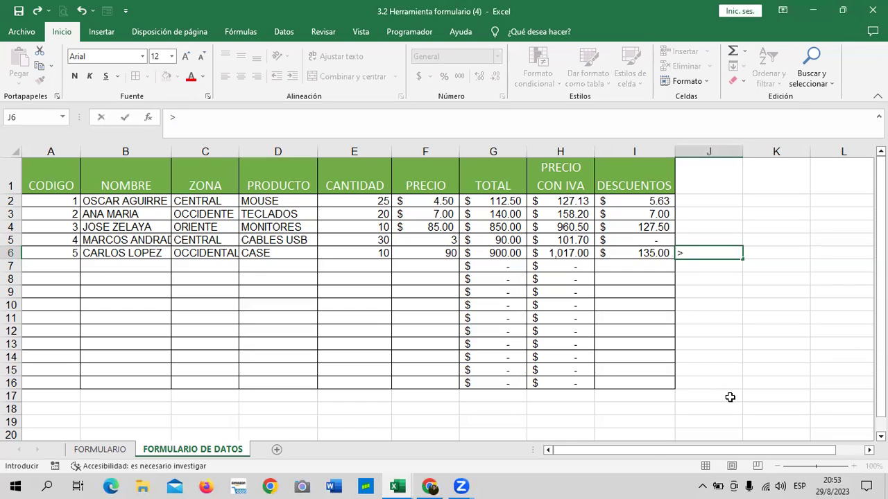
key("BackSpace")
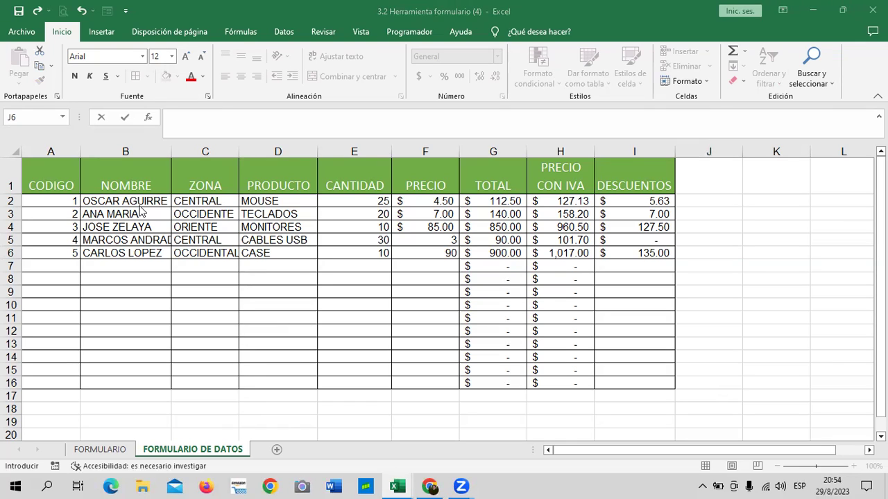
left_click(715, 202)
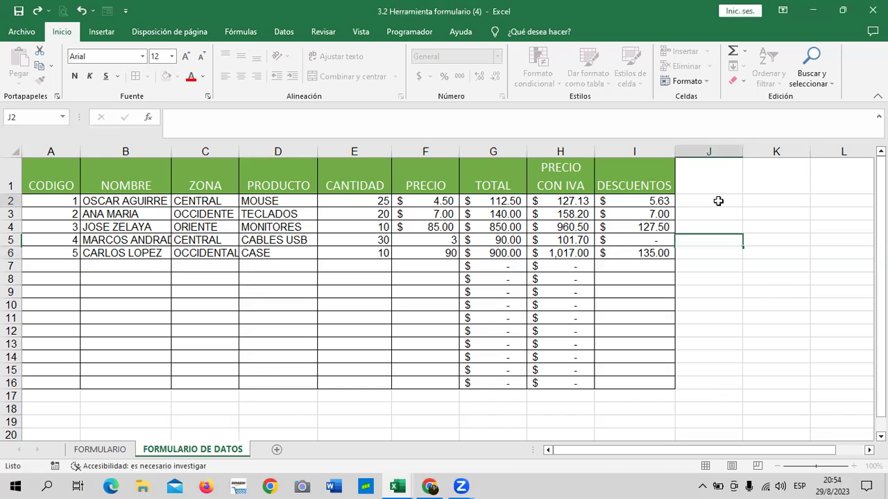
left_click(706, 245)
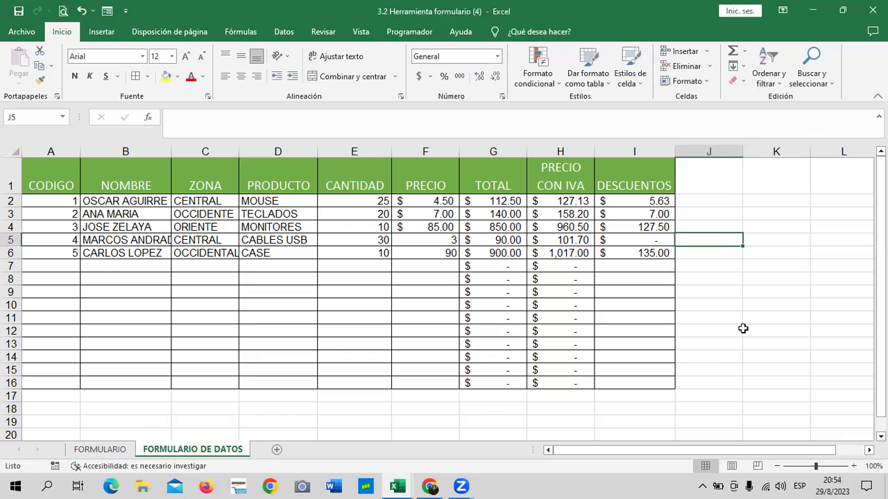
type(">")
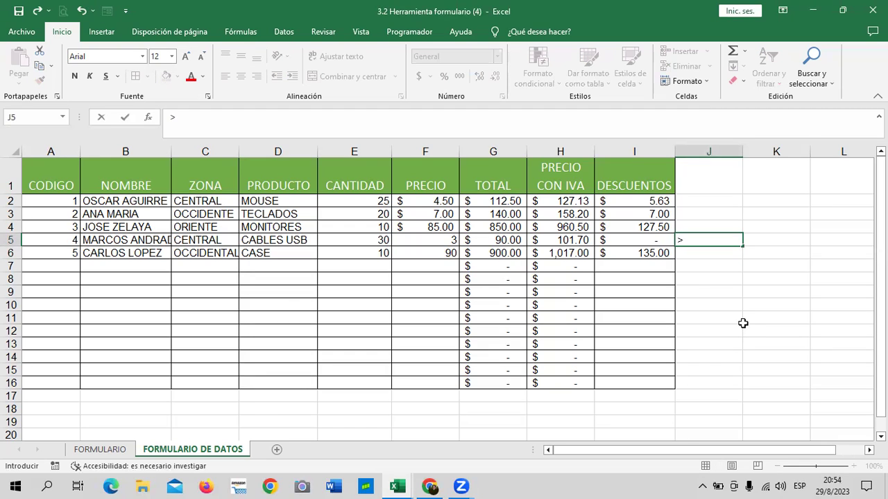
key("BackSpace")
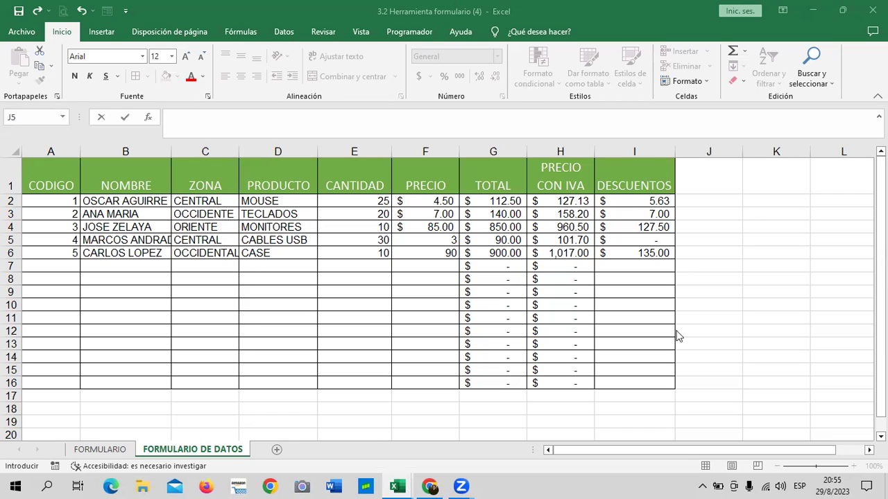
left_click(685, 251)
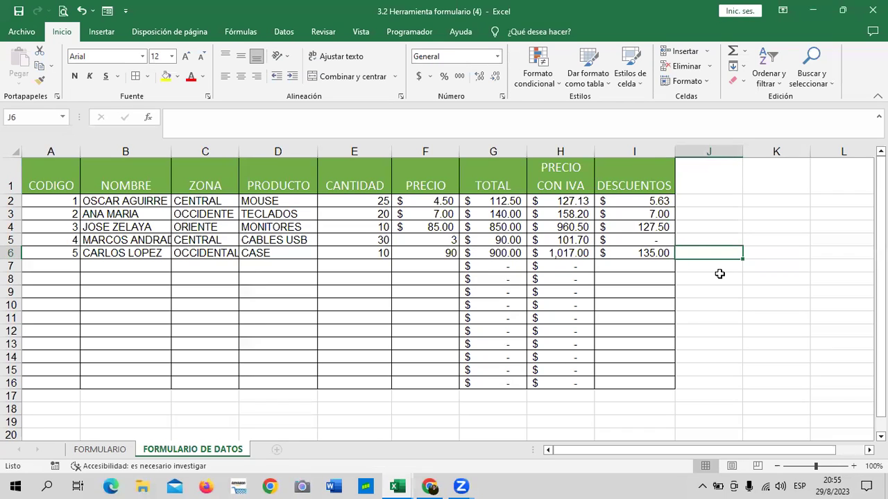
type("<")
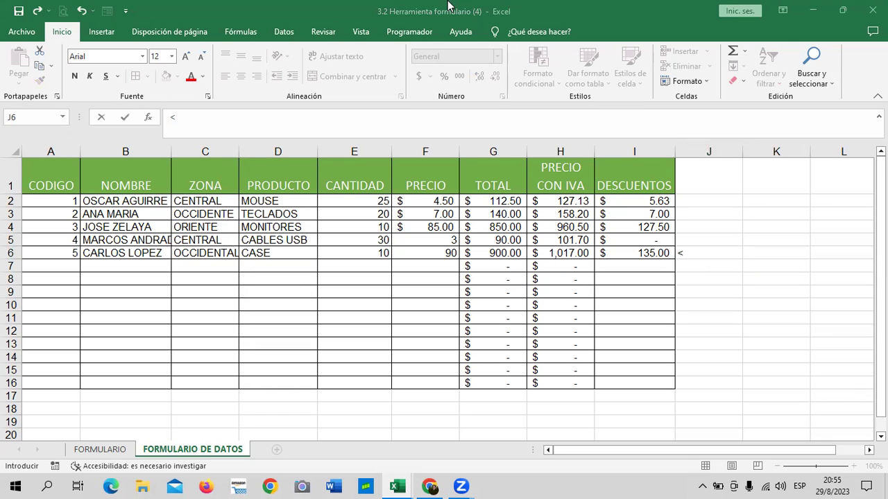
left_click(554, 200)
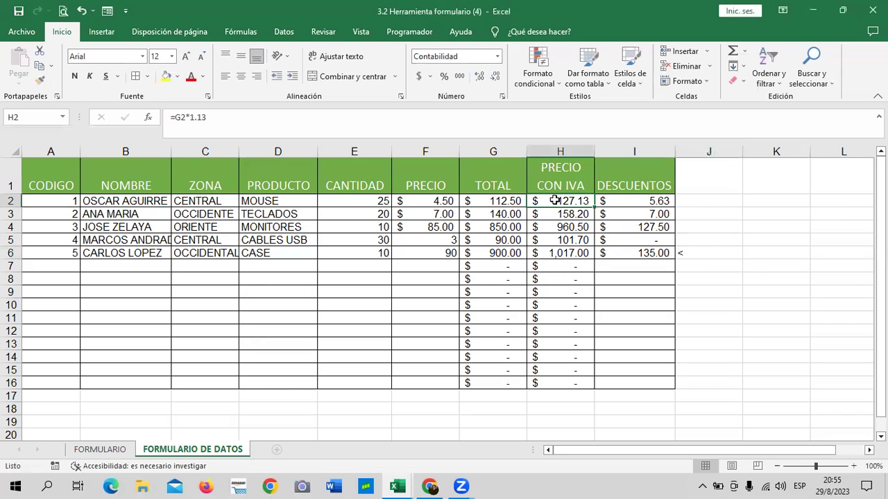
left_click(694, 250)
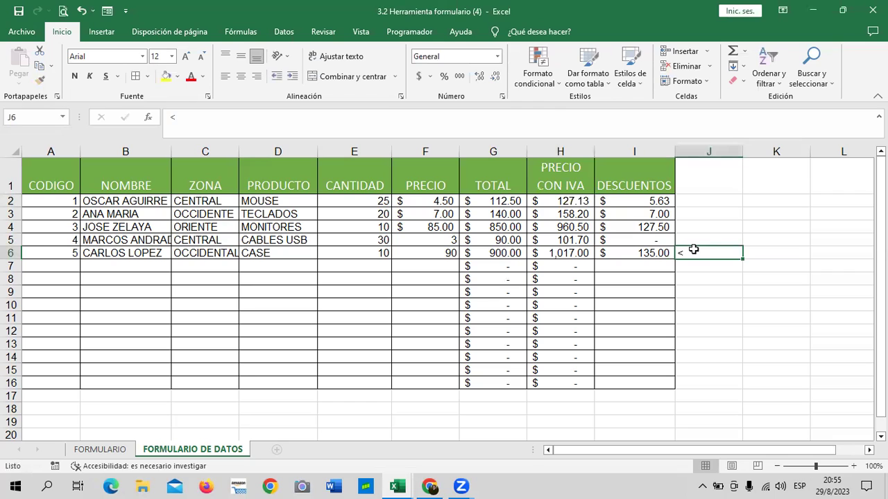
left_click(574, 201)
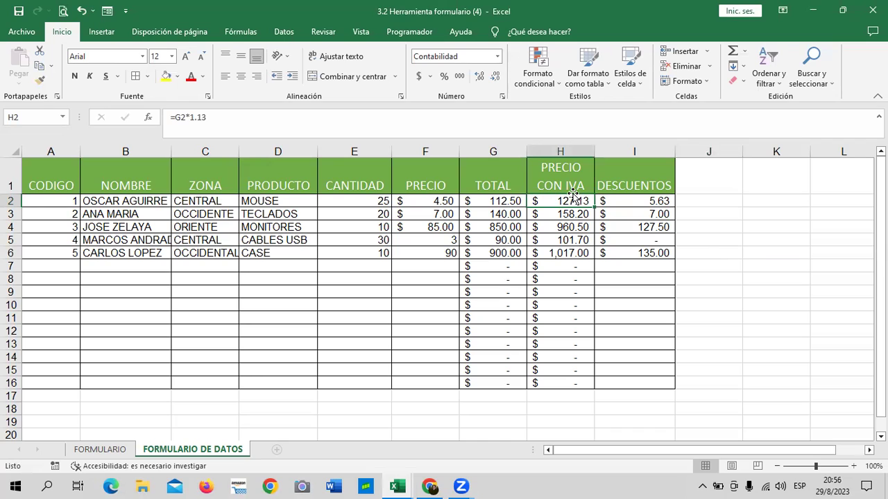
- Review the H3 formula and the nested SI discount formula in I2
key("Down")
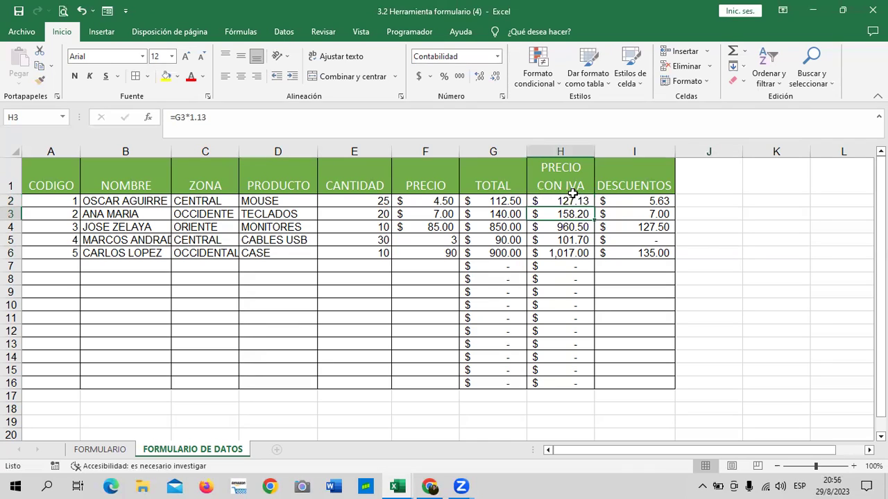
left_click(567, 65)
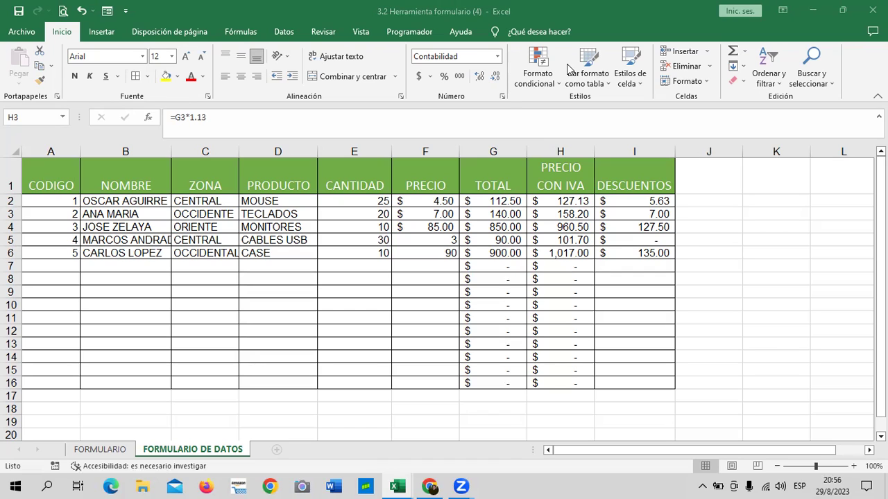
left_click(632, 201)
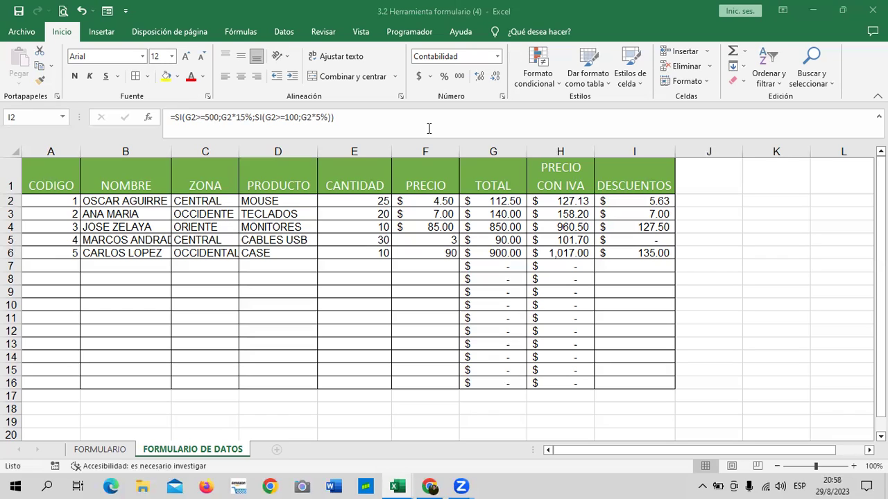
- End I2's inner SI with a ;0 fallback: =SI(G2>=500;G2*15%;SI(G2>=100;G2*5%;0))
left_click(701, 182)
left_click(697, 200)
left_click(628, 238)
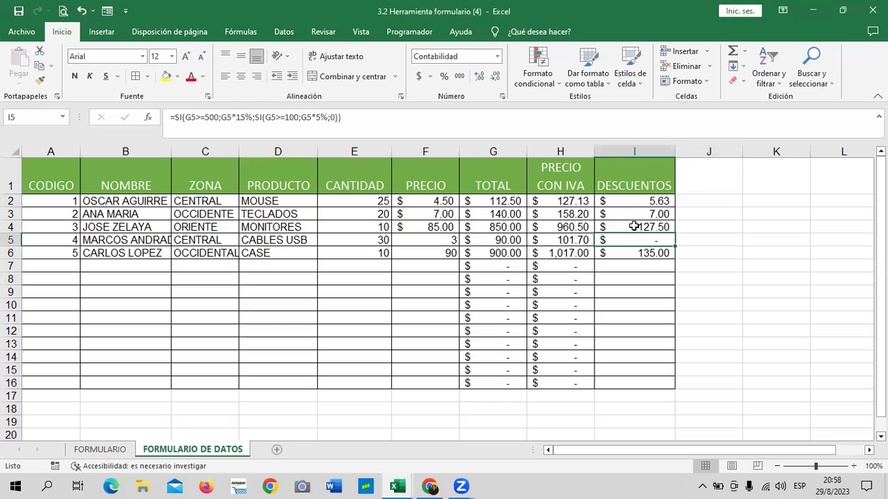
left_click(632, 205)
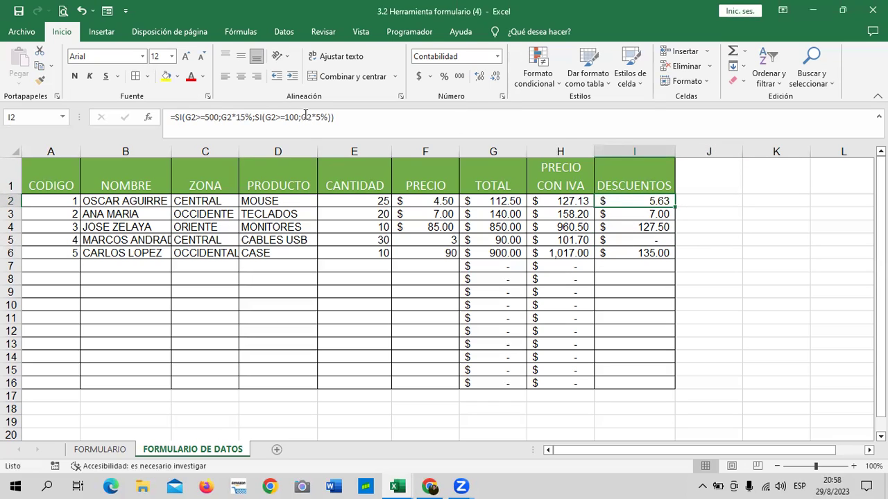
left_click(329, 117)
type(")")
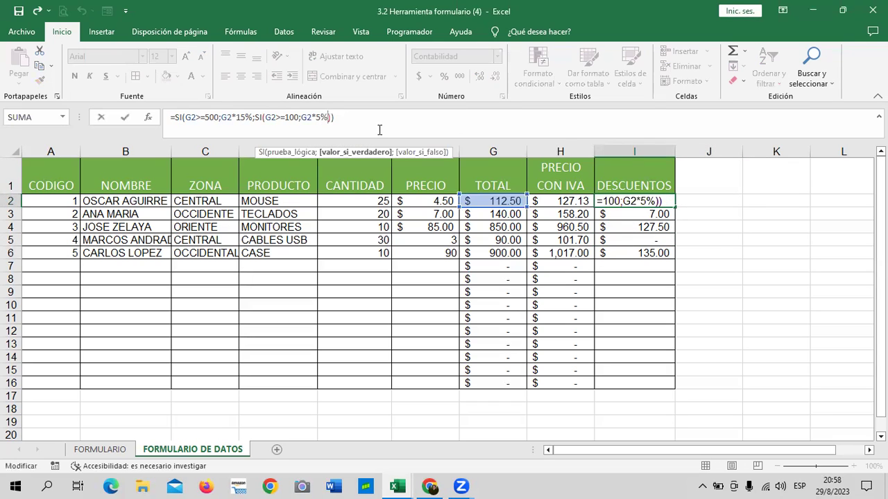
type(";0")
key("Return")
- Fill the corrected discount formula down to I6 and check the formulas in I2 and I3
left_click(631, 202)
left_click_drag(672, 207, 677, 264)
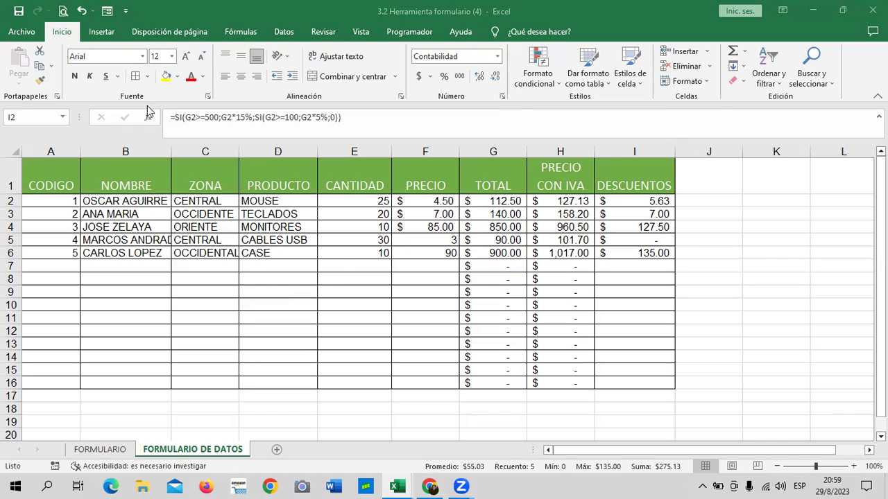
key("ctrl+shift+Down")
double_click(622, 201)
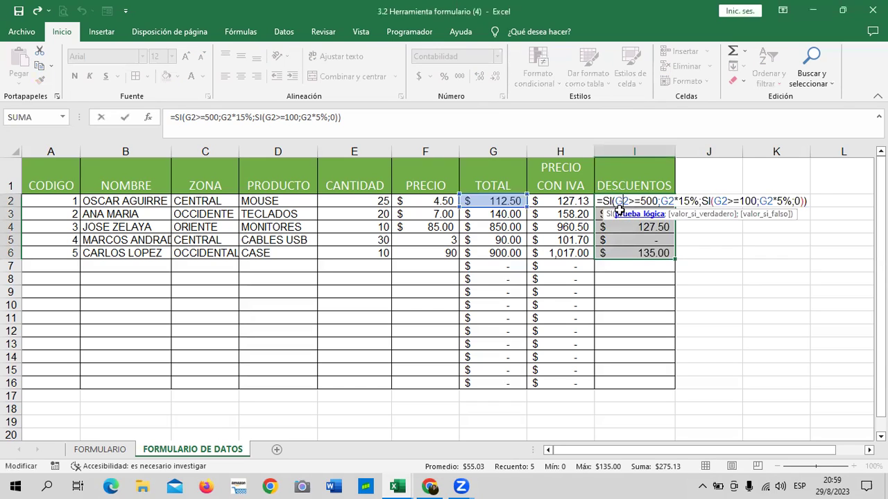
key("Return")
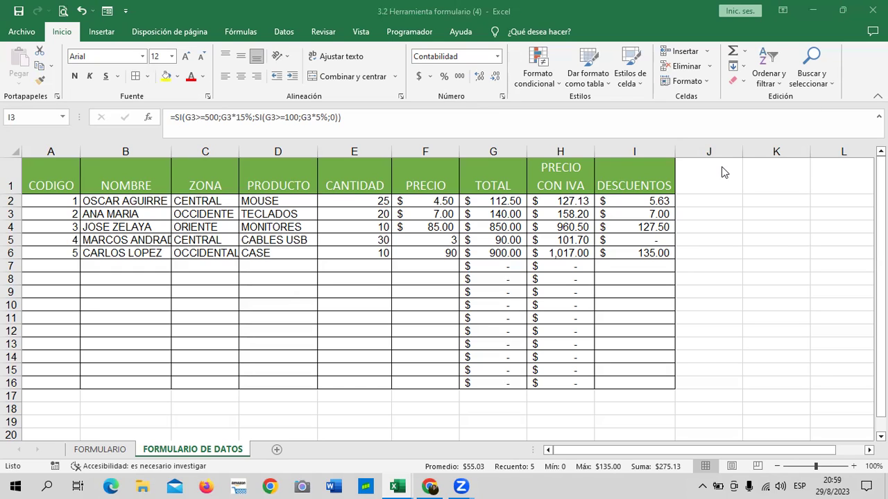
key("F2")
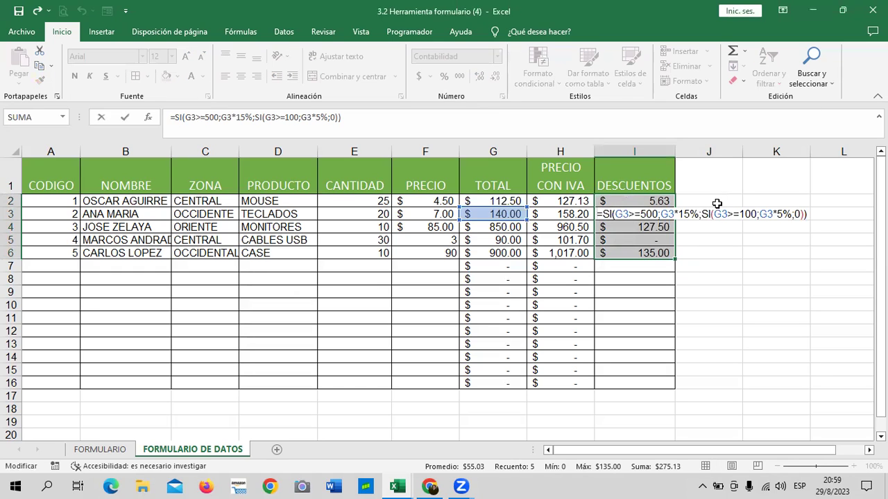
key("Return")
- Enter =H2-I2 in J2 to subtract DESCUENTOS from PRECIO CON IVA
left_click(711, 199)
type("=")
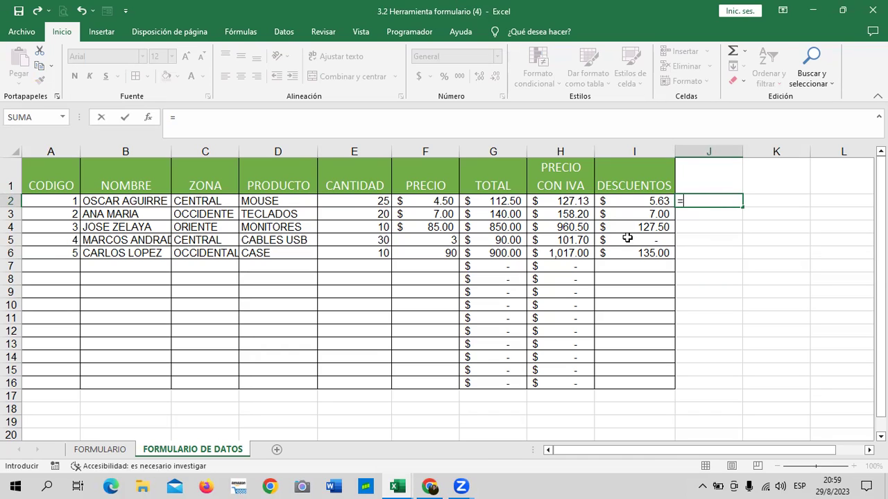
left_click(568, 200)
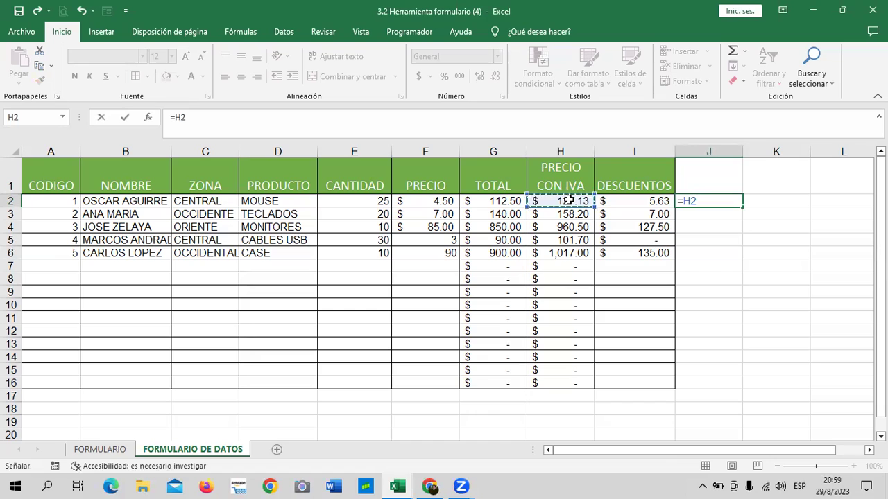
type("-")
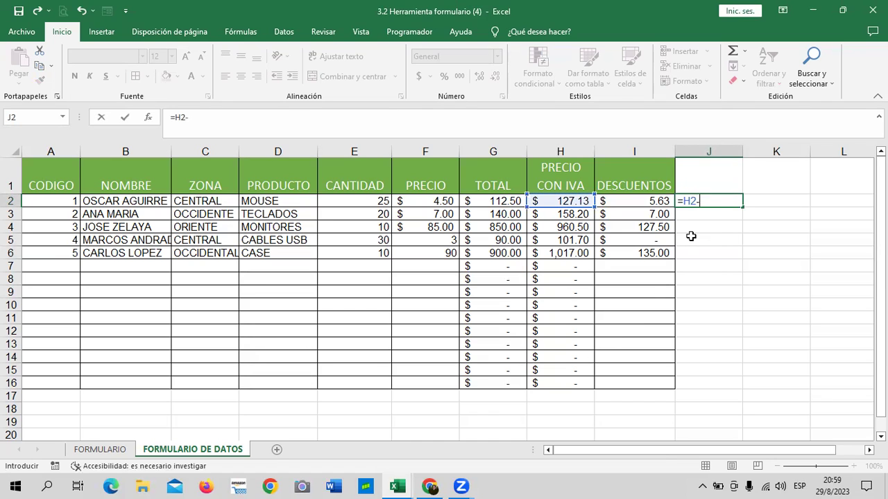
left_click(655, 203)
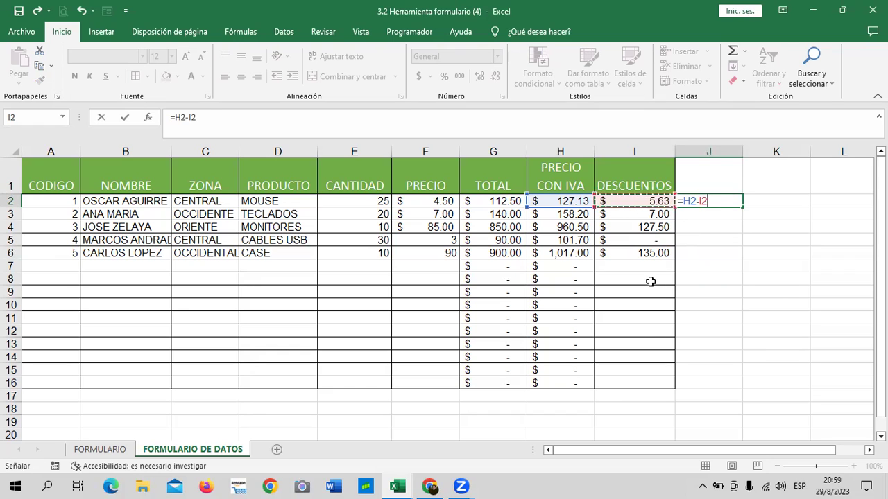
key("Return")
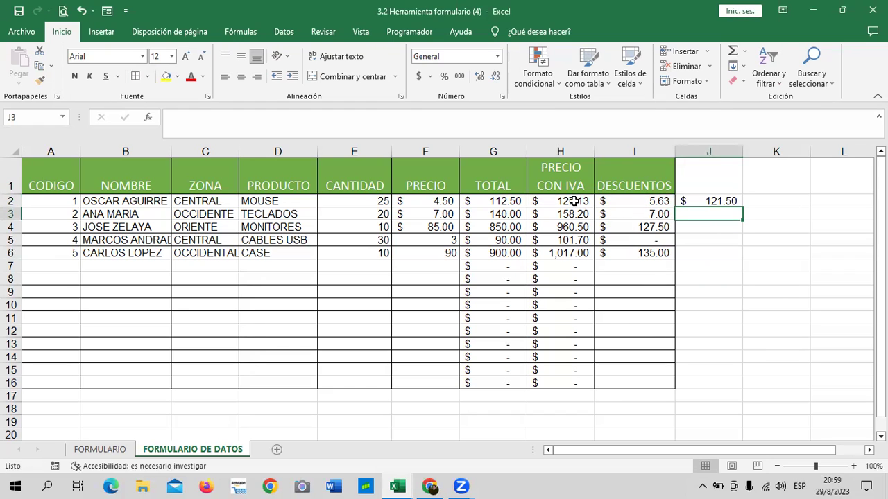
- Fill the J2 subtraction formula down to J7
left_click(574, 201)
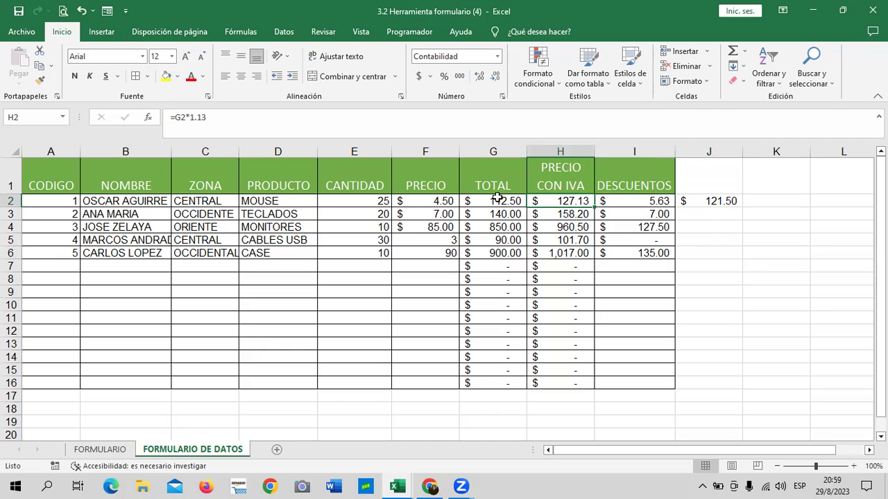
left_click(717, 203)
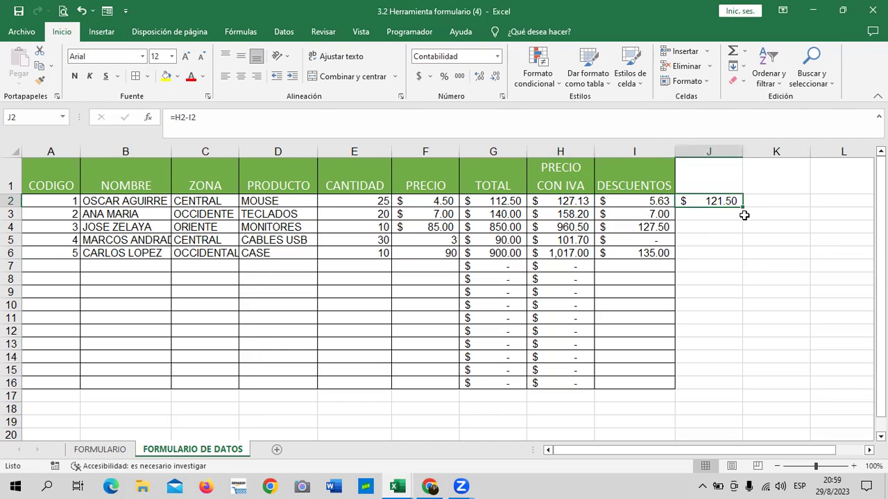
left_click_drag(741, 207, 740, 269)
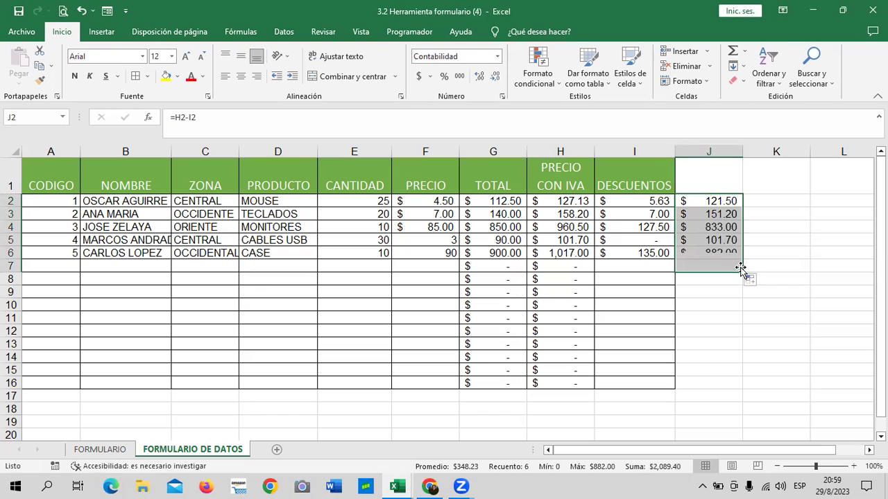
left_click(770, 253)
- Verify the H and J formulas in rows 2, 3, 6 and 7, then select J1:J16
left_click(701, 199)
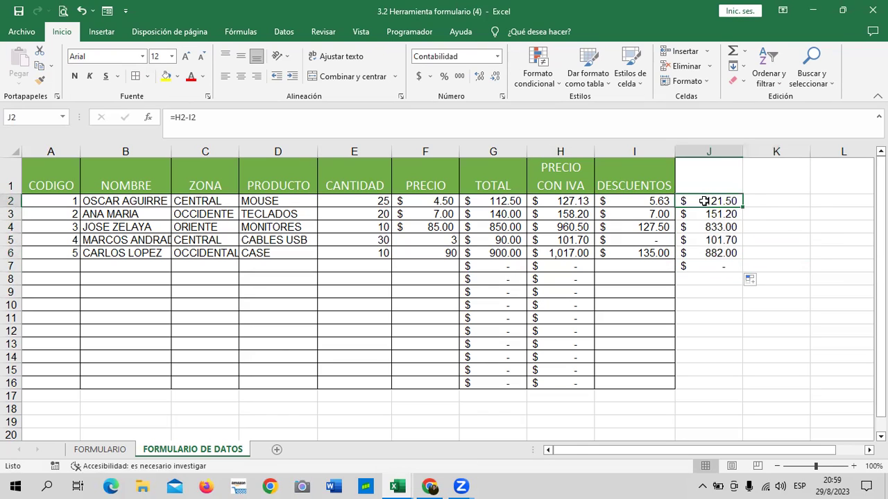
left_click(568, 204)
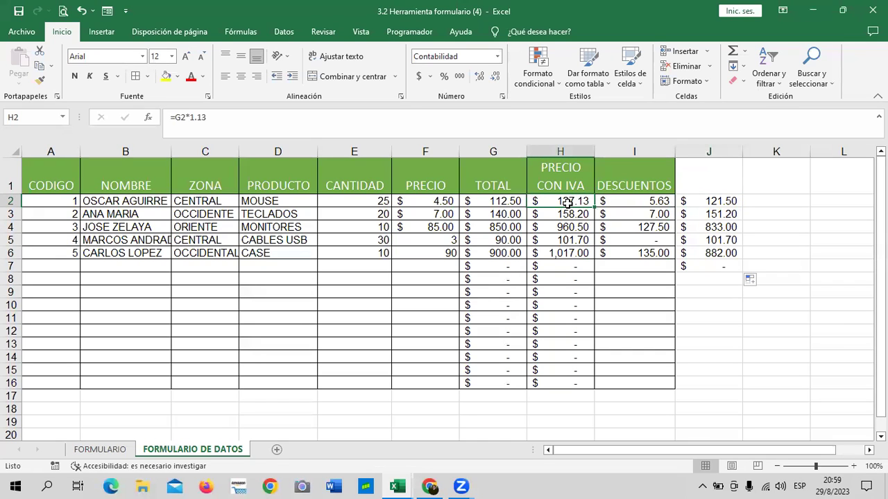
key("Down")
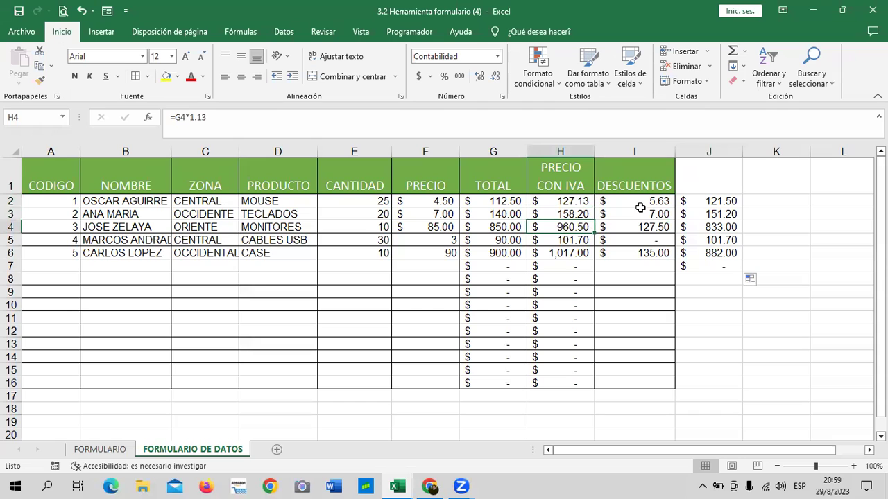
left_click(707, 200)
left_click(357, 112)
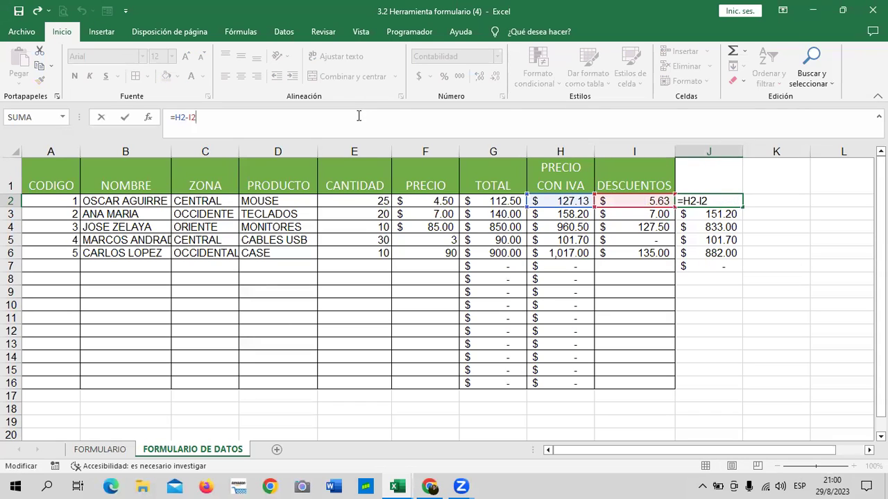
key("Return")
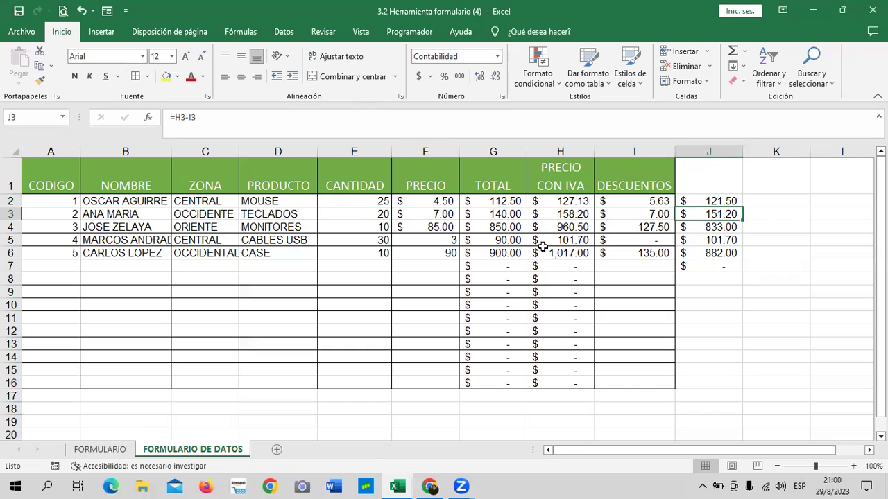
left_click(559, 254)
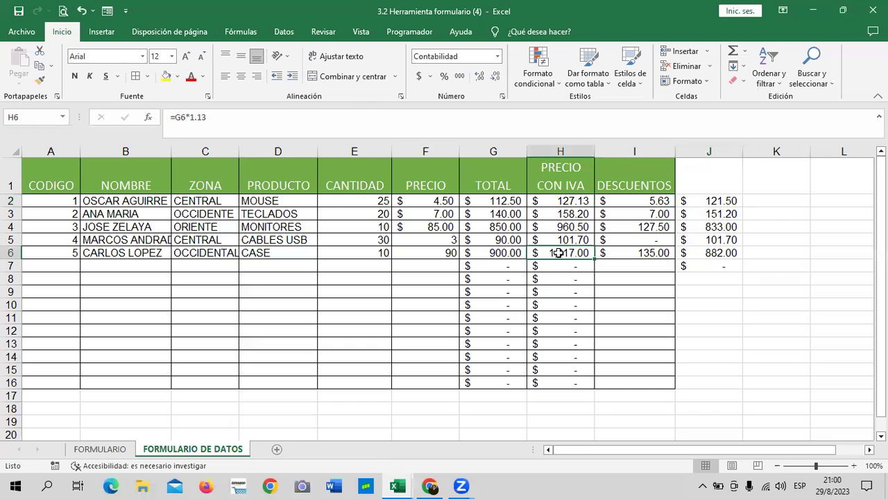
left_click(700, 255)
key("Down")
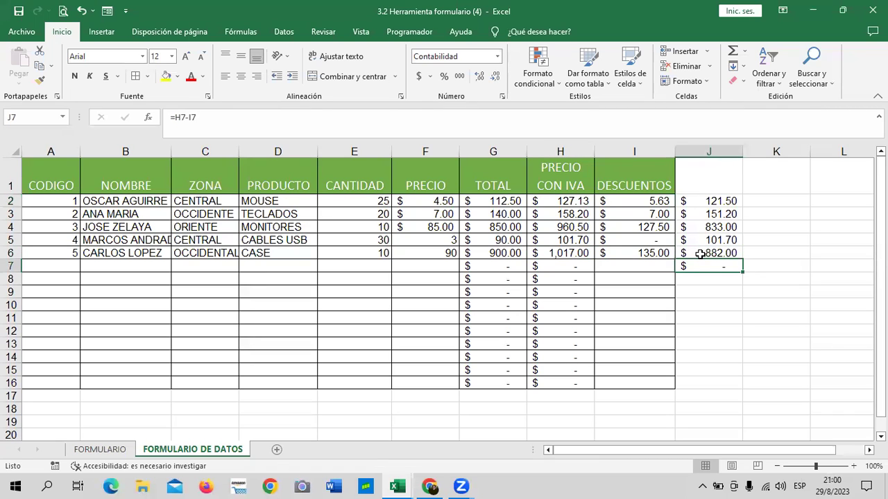
left_click_drag(728, 177, 726, 383)
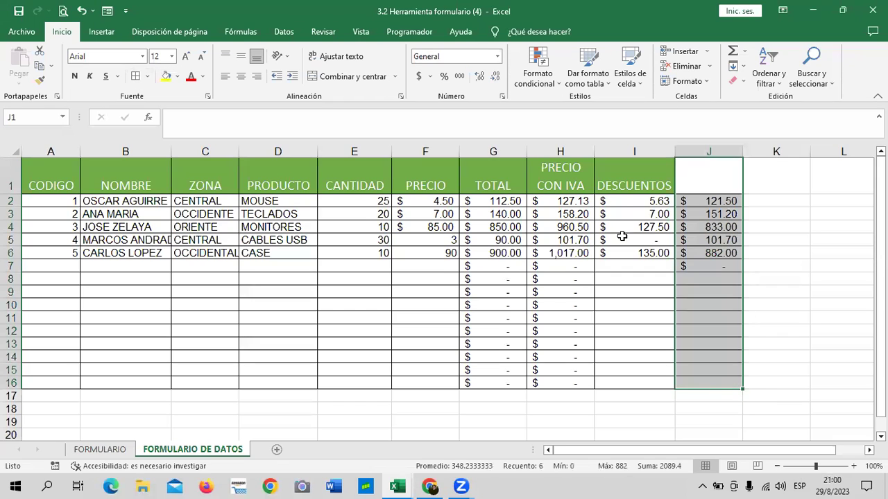
- Add borders to J1:J16, view the first record in the Formulario data form, then select I2
left_click(730, 185)
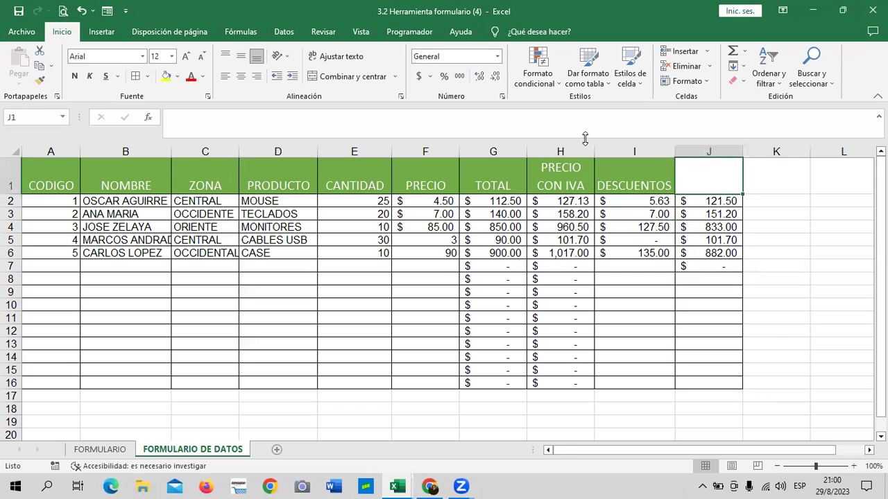
left_click(104, 13)
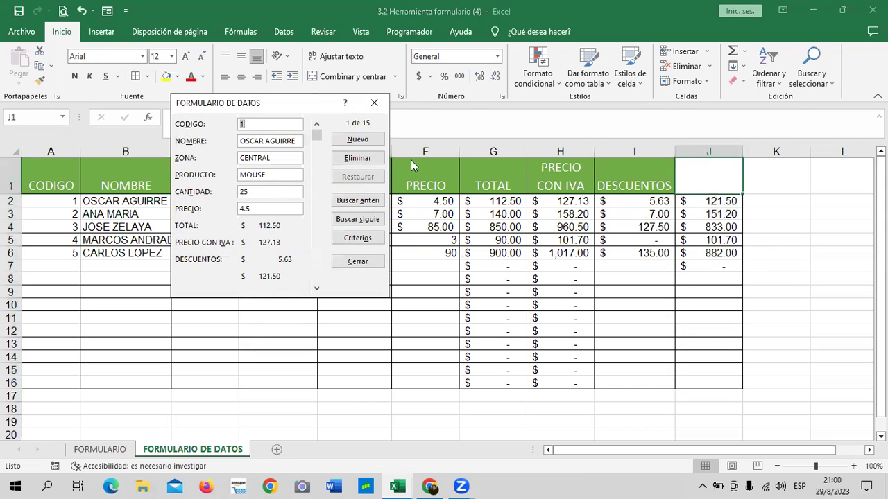
left_click(379, 105)
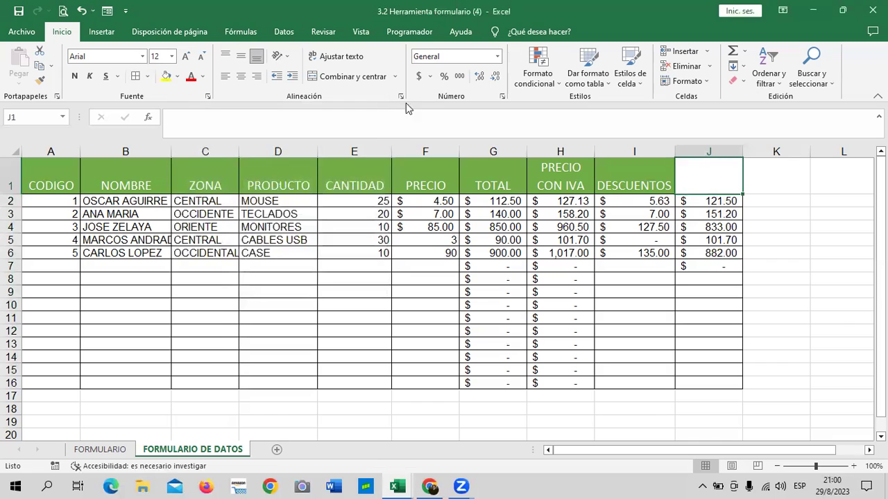
left_click(708, 202)
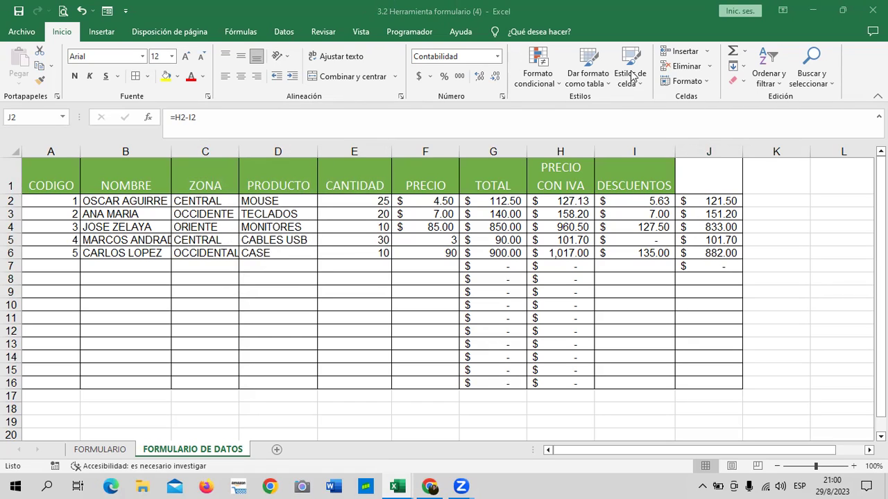
left_click(646, 203)
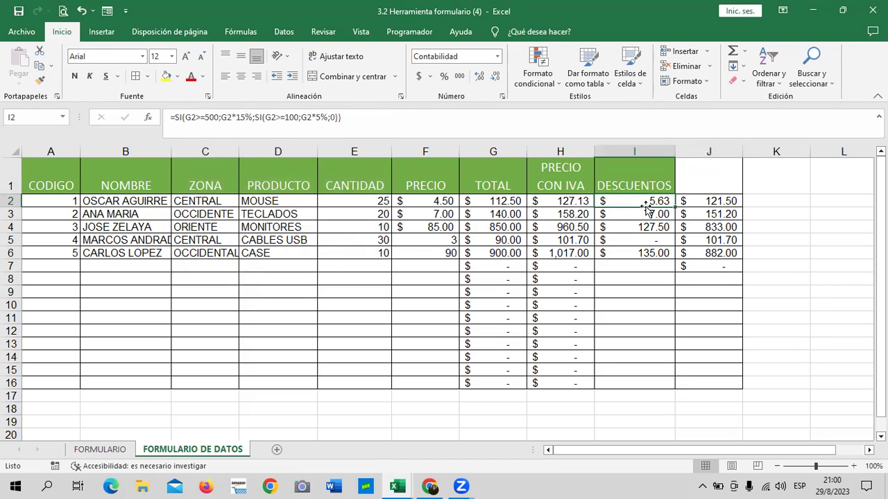